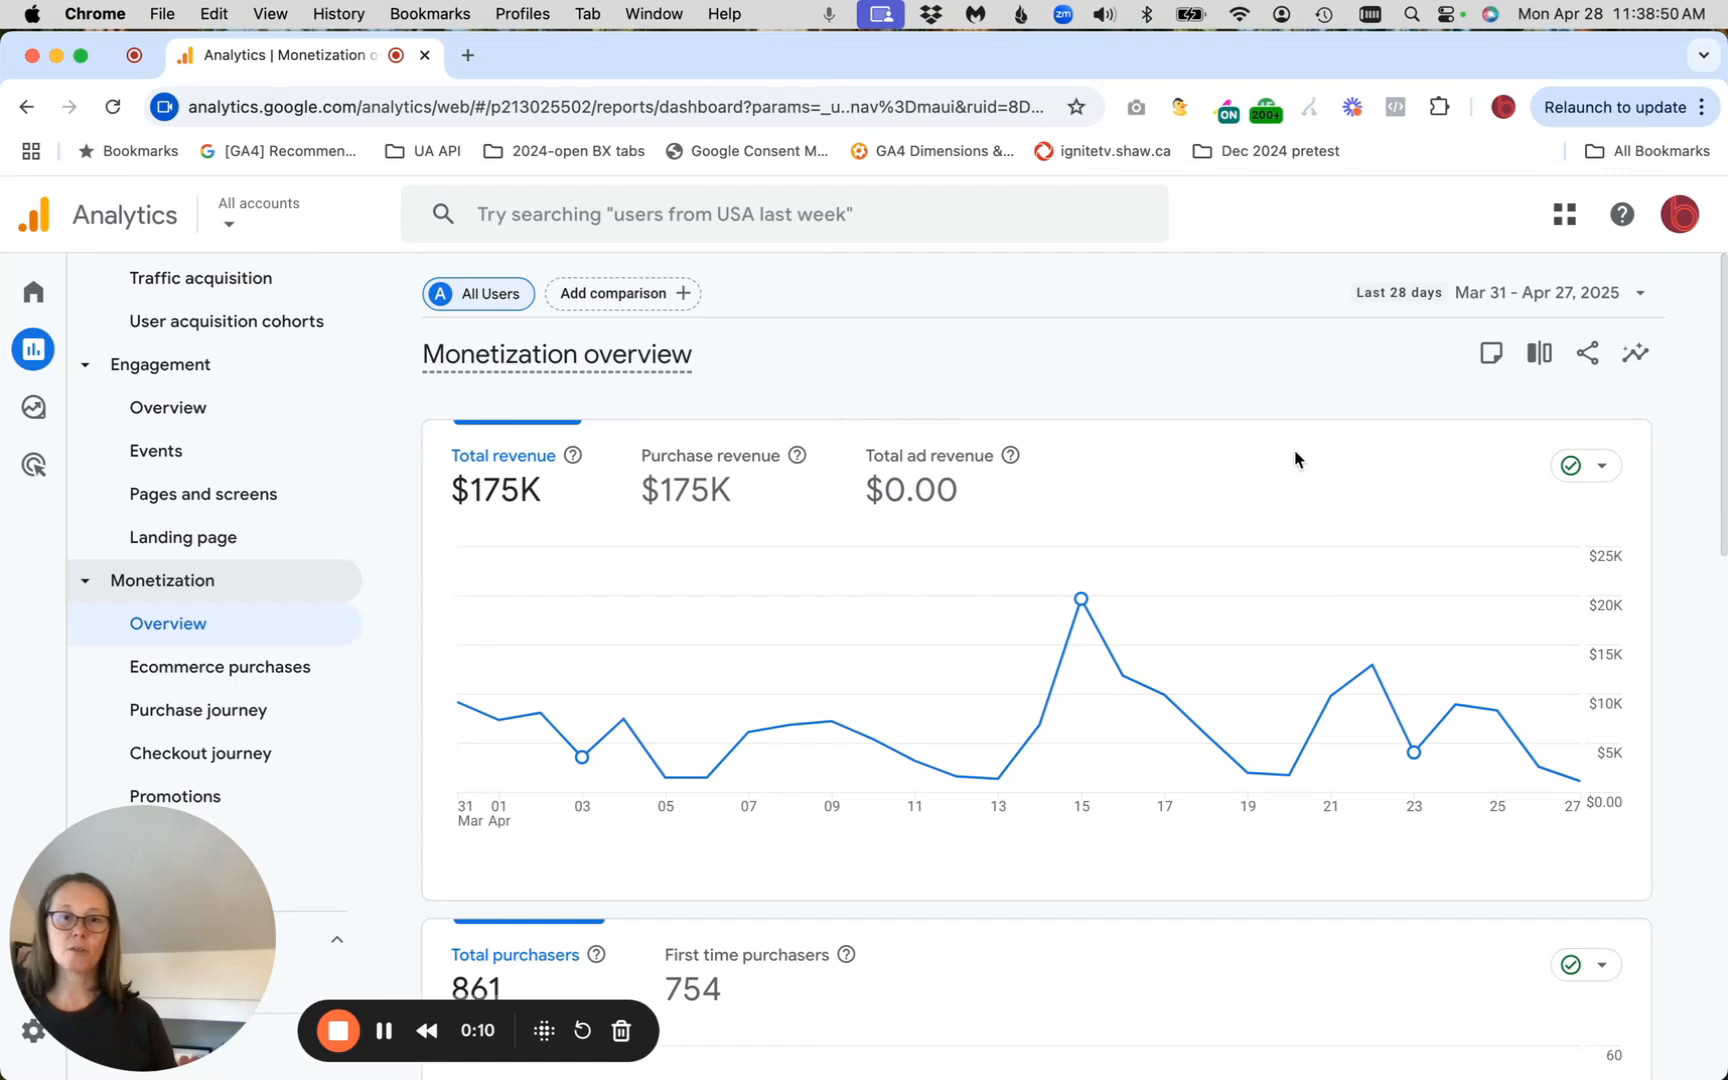
# Open the order coupons report from the Monetization overview and examine its coupon table
pyautogui.scroll(-10, 1688, 744)
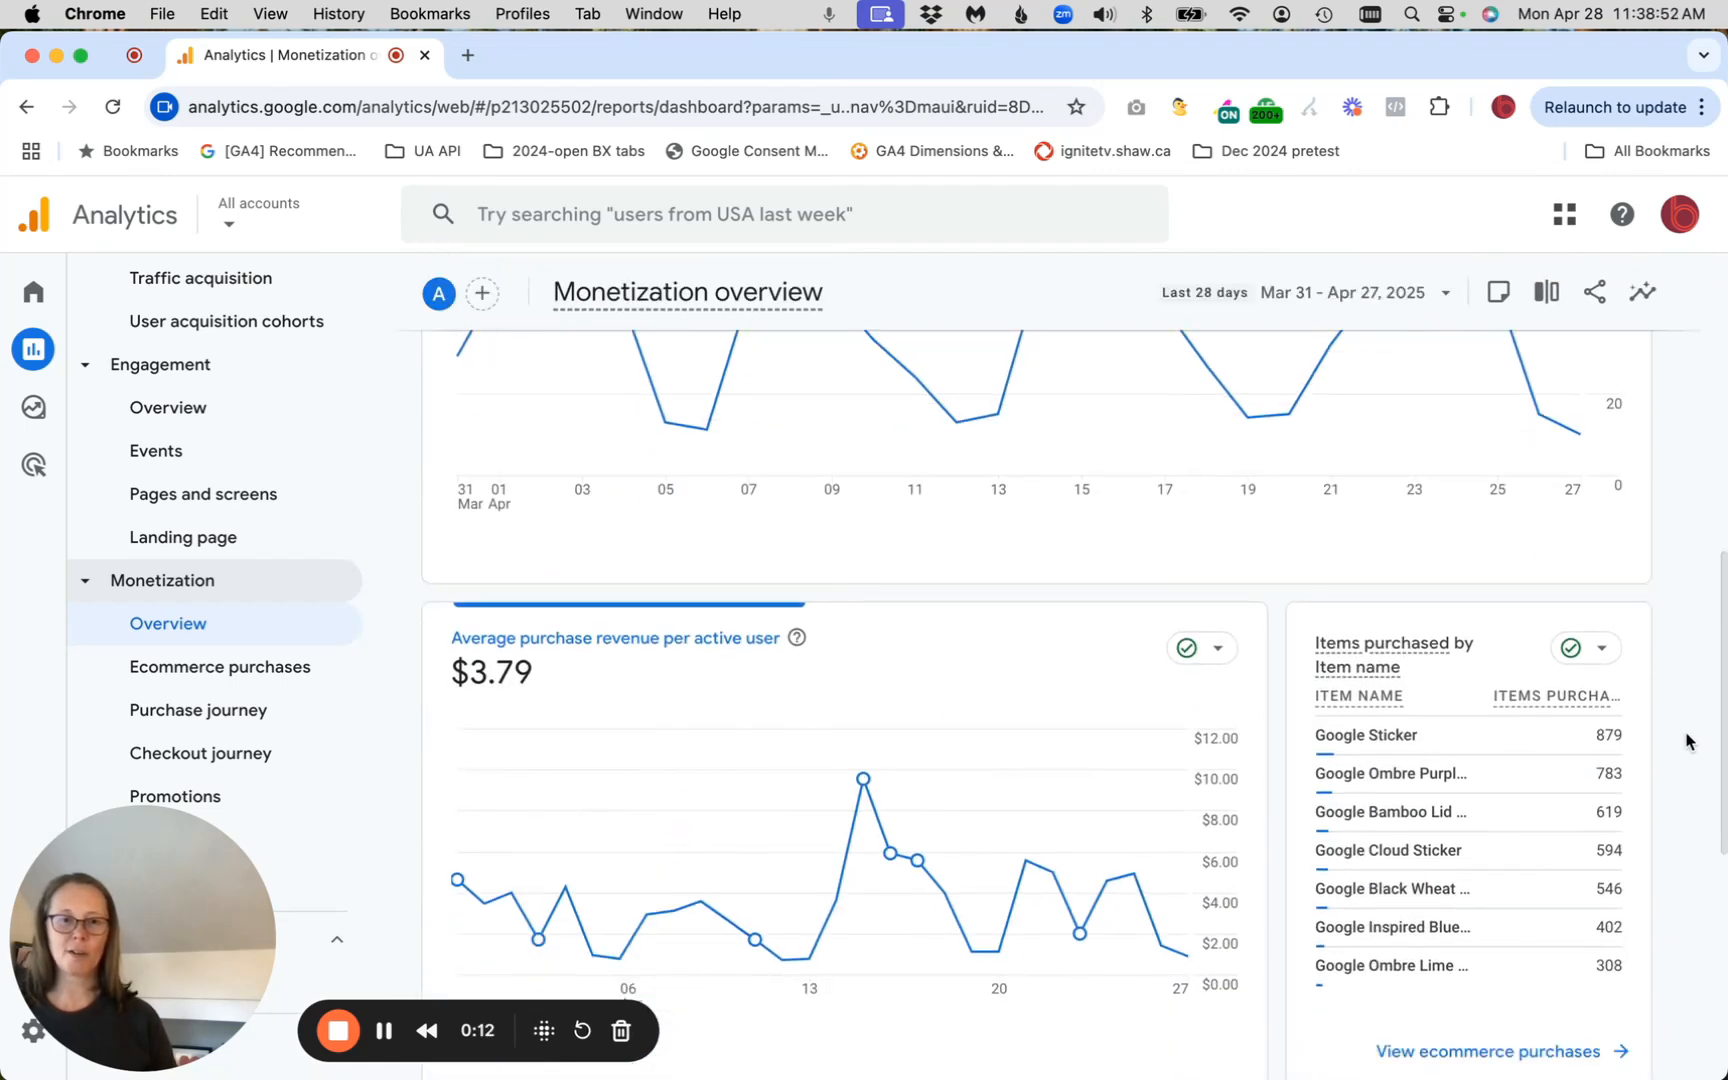
pyautogui.scroll(-6, 1686, 741)
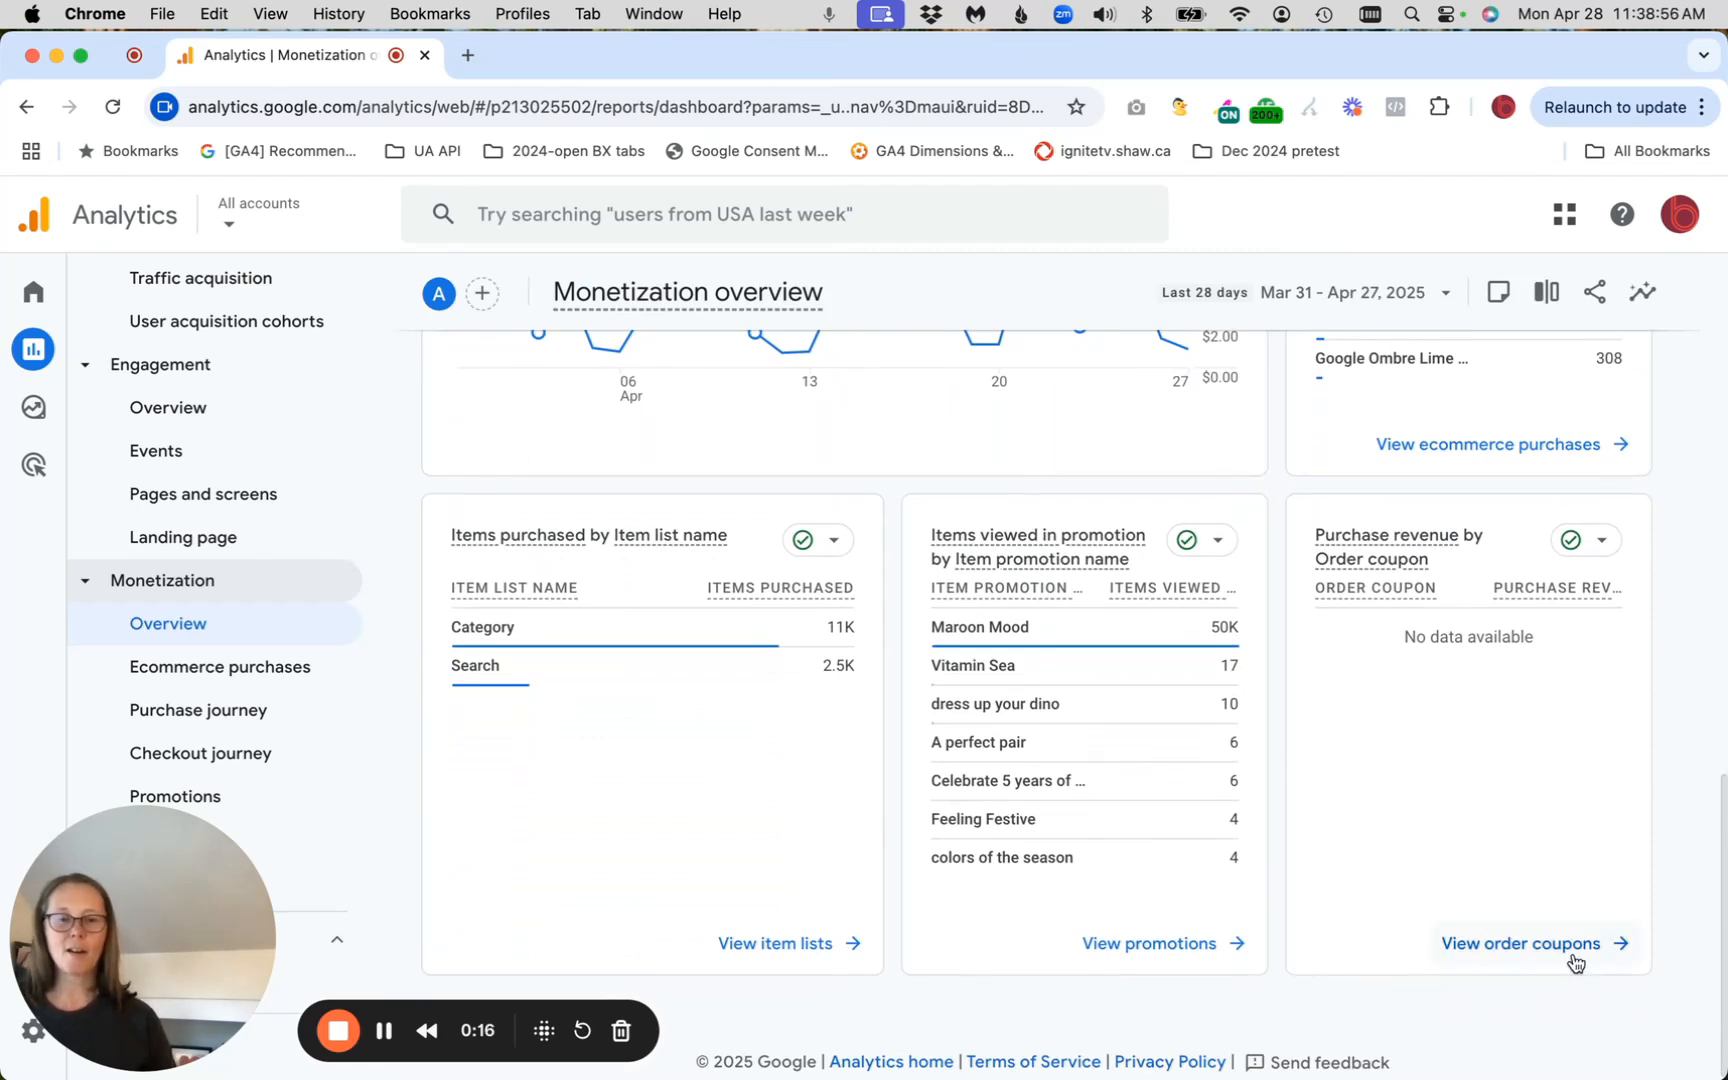
pyautogui.click(1494, 950)
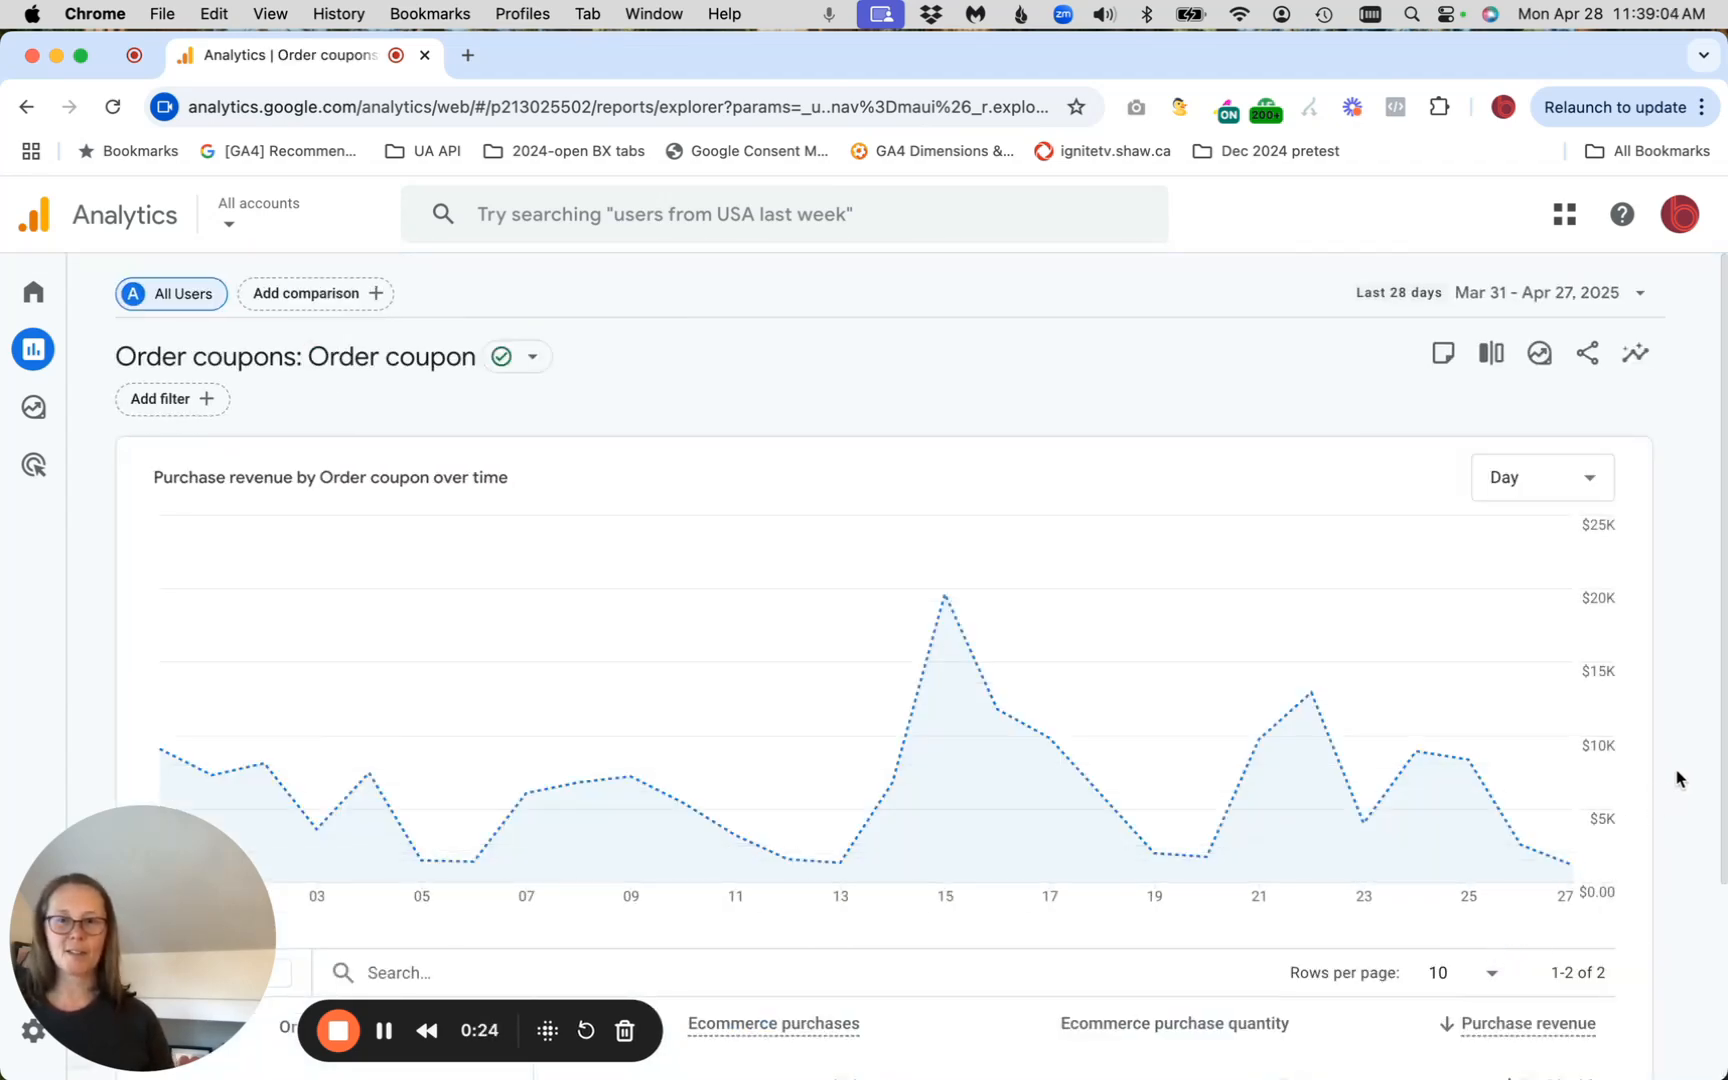
pyautogui.scroll(-3, 1675, 780)
pyautogui.scroll(-2, 1677, 778)
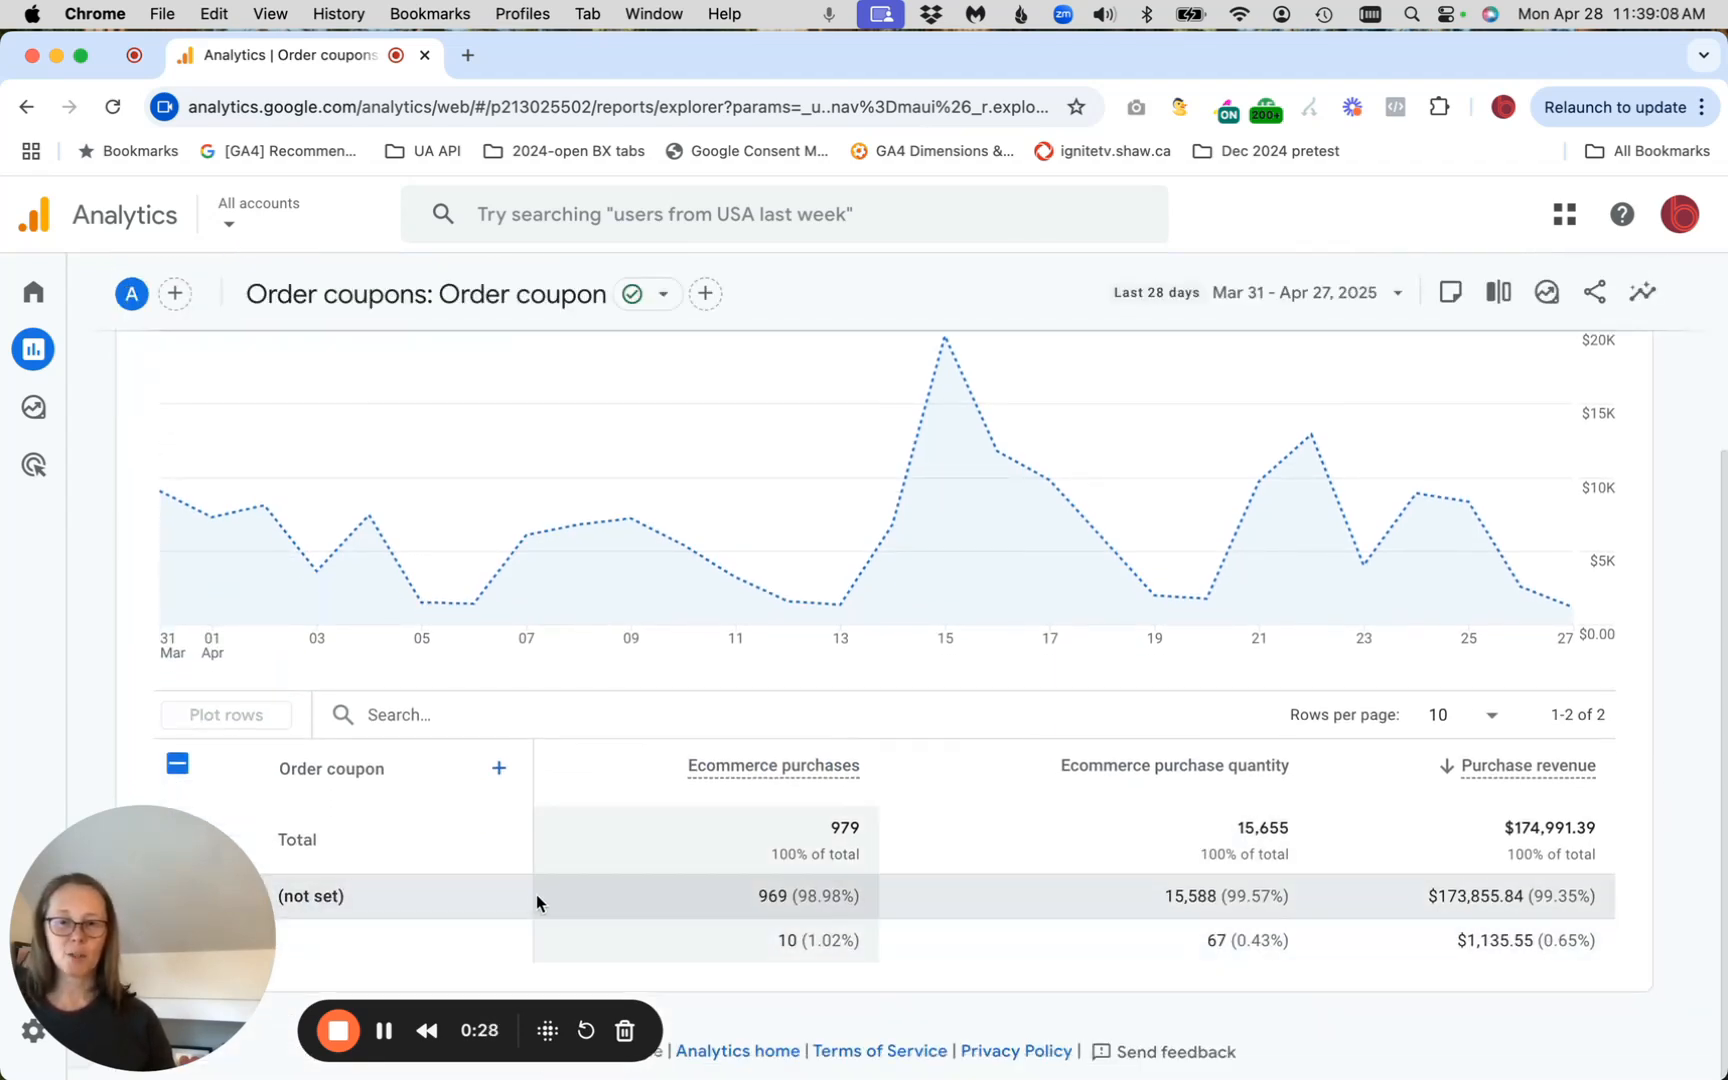
pyautogui.moveTo(785, 587)
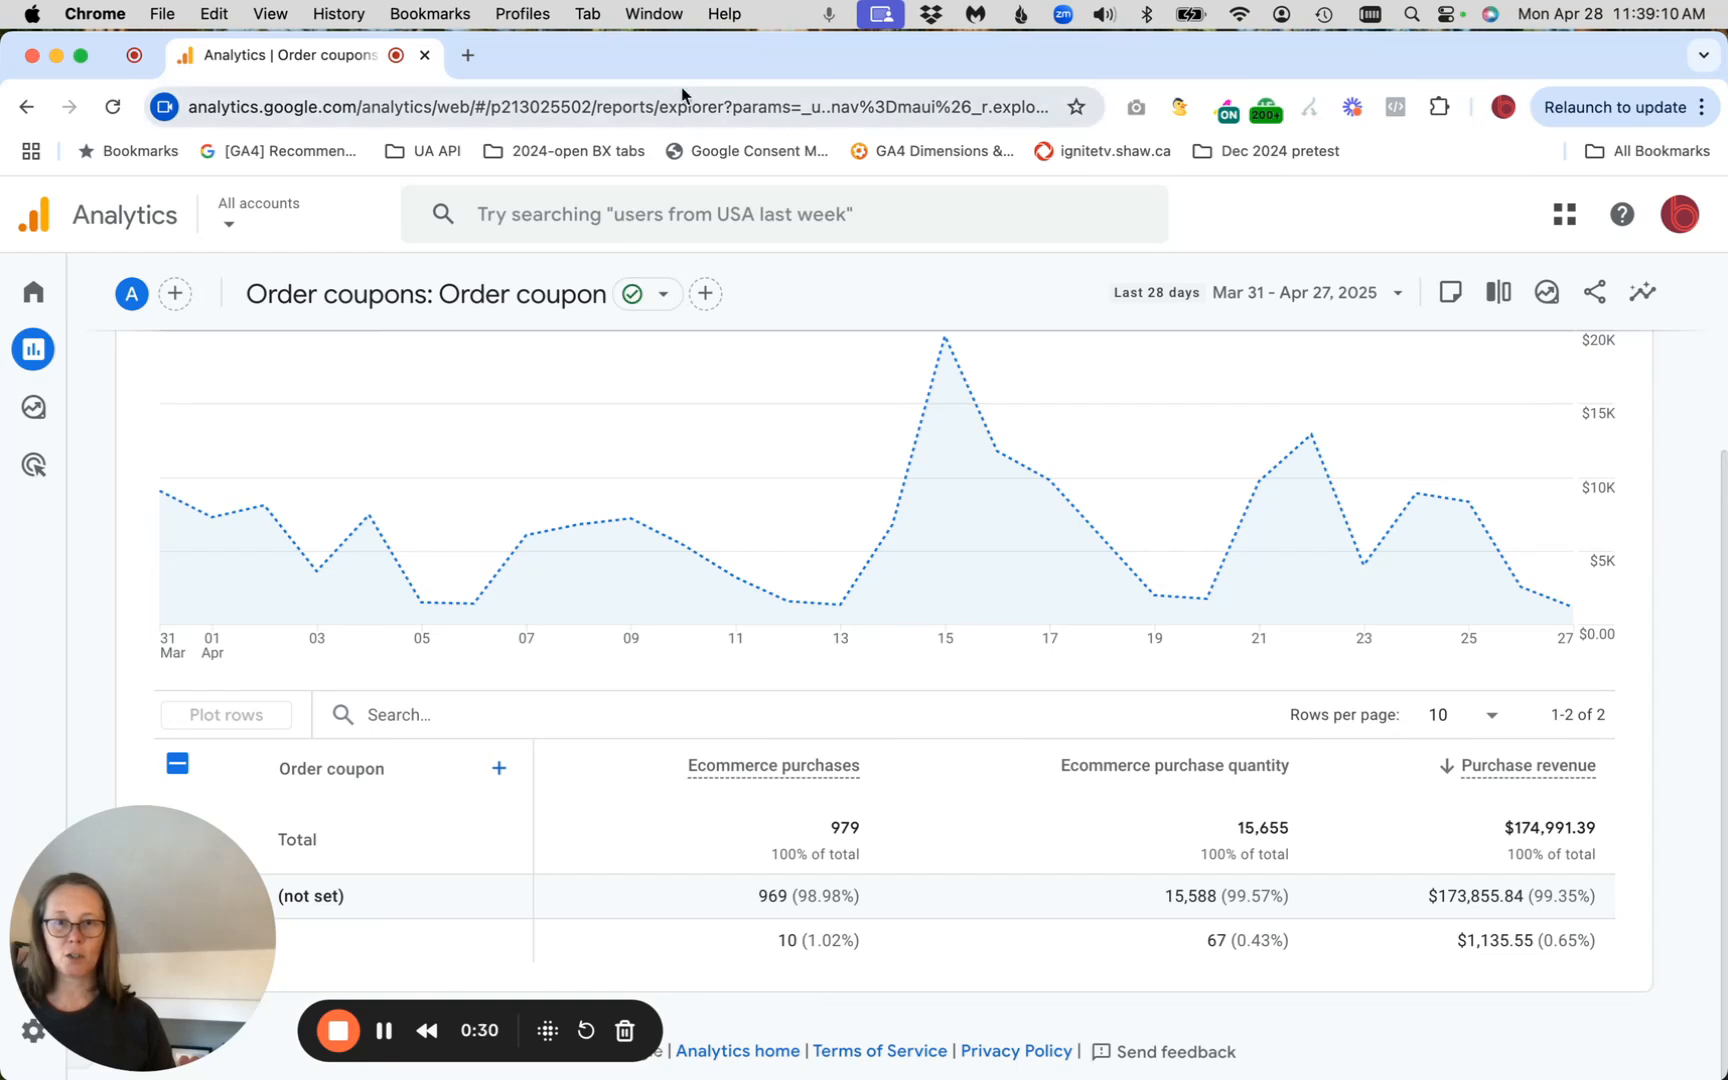
pyautogui.moveTo(682, 67)
pyautogui.mouseDown()
pyautogui.moveTo(838, 66)
pyautogui.moveTo(690, 58)
pyautogui.mouseUp()
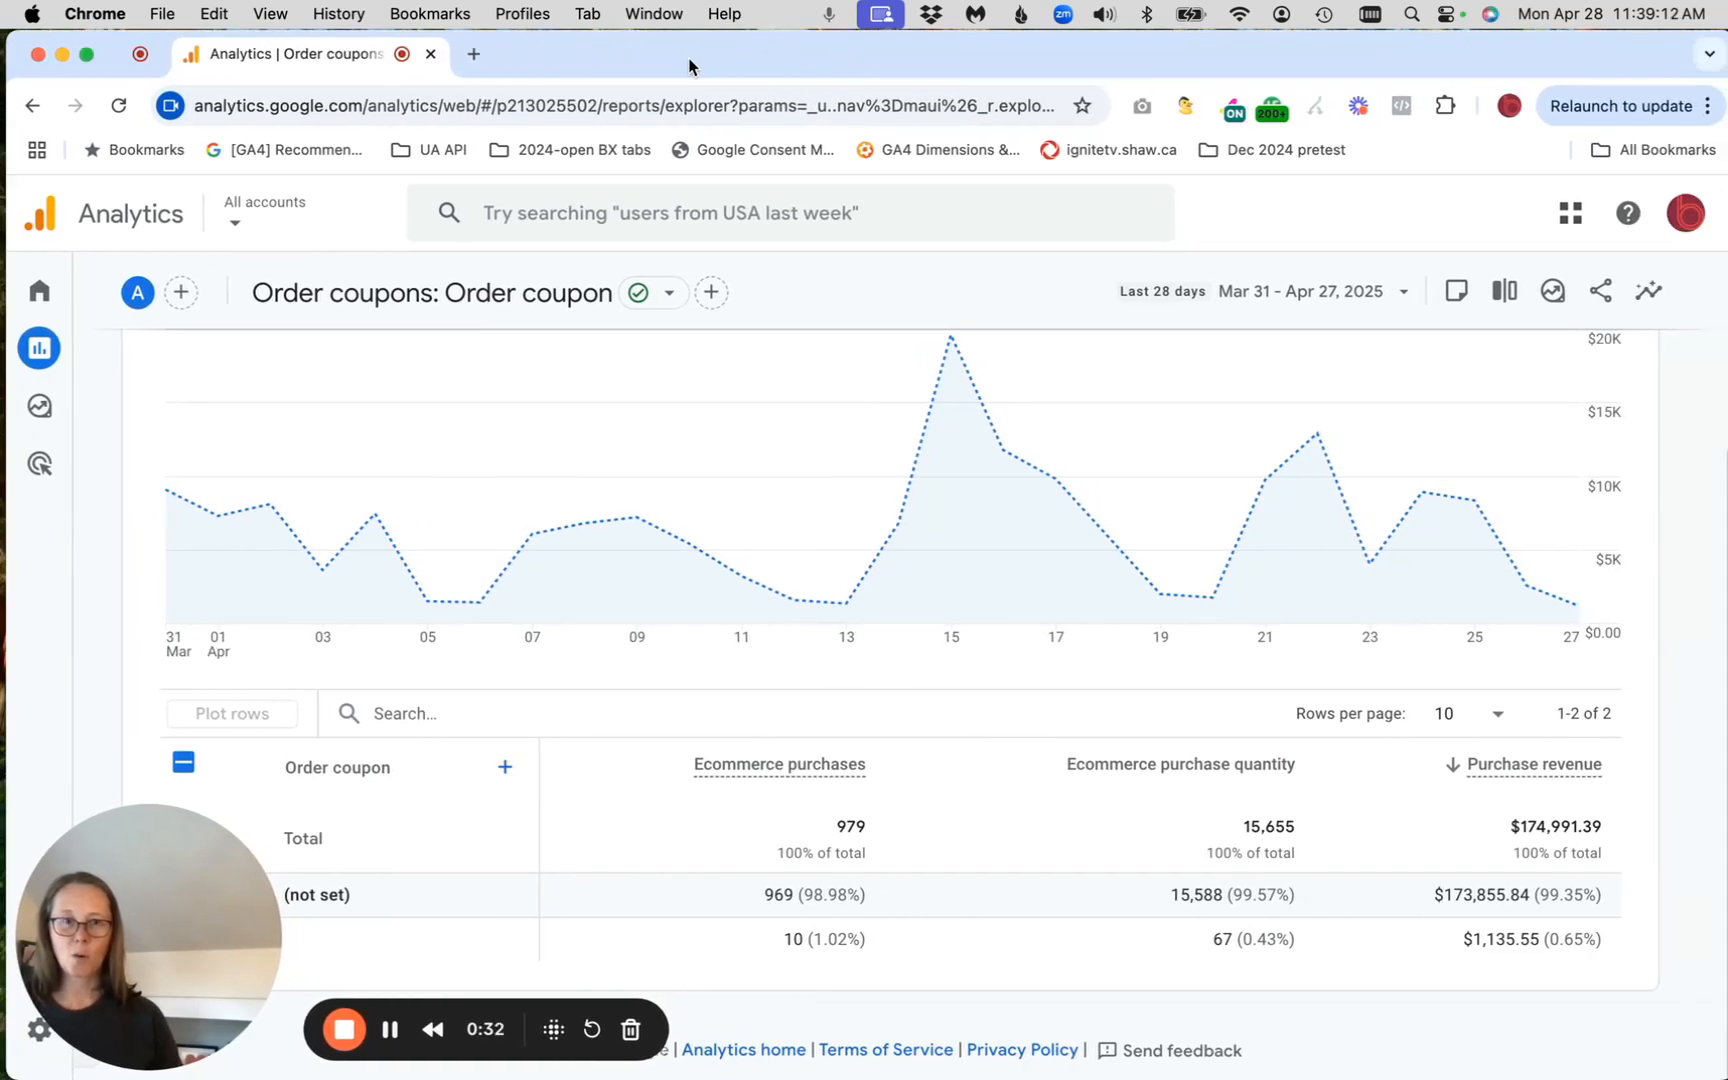
pyautogui.moveTo(556, 605)
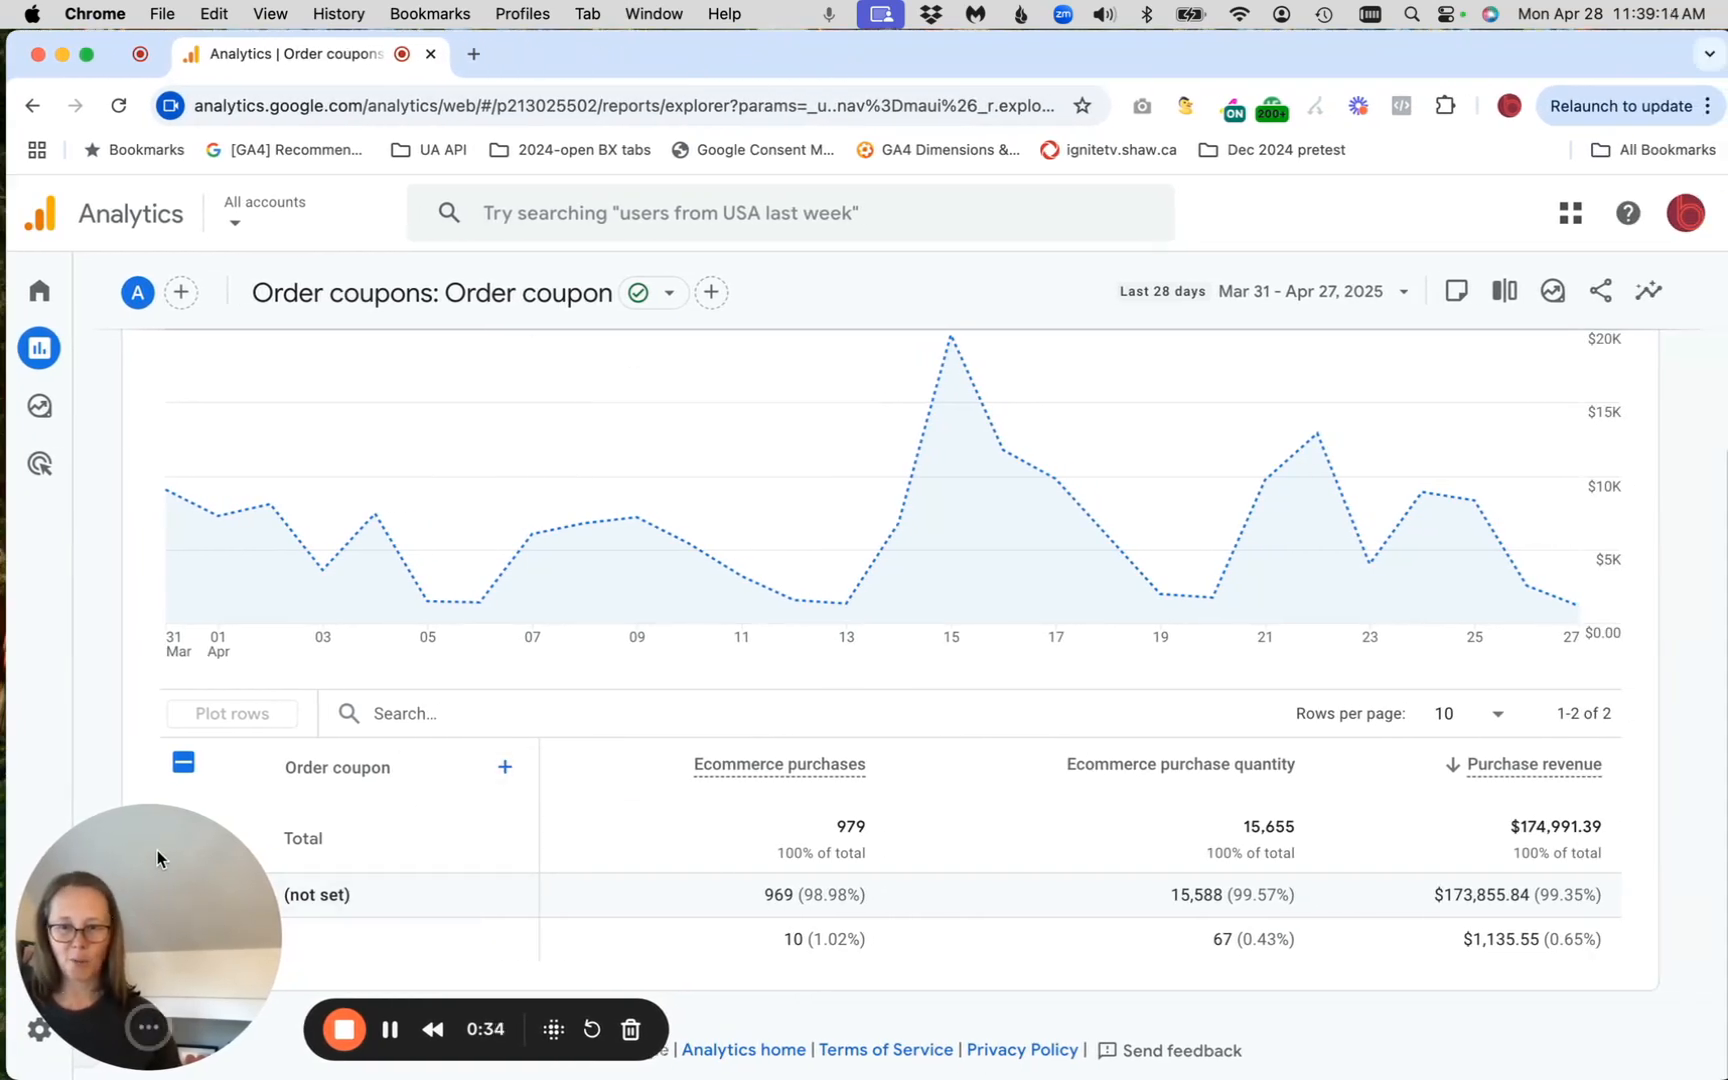
pyautogui.moveTo(157, 850)
pyautogui.mouseDown()
pyautogui.moveTo(1017, 828)
pyautogui.moveTo(297, 973)
pyautogui.moveTo(155, 870)
pyautogui.mouseUp()
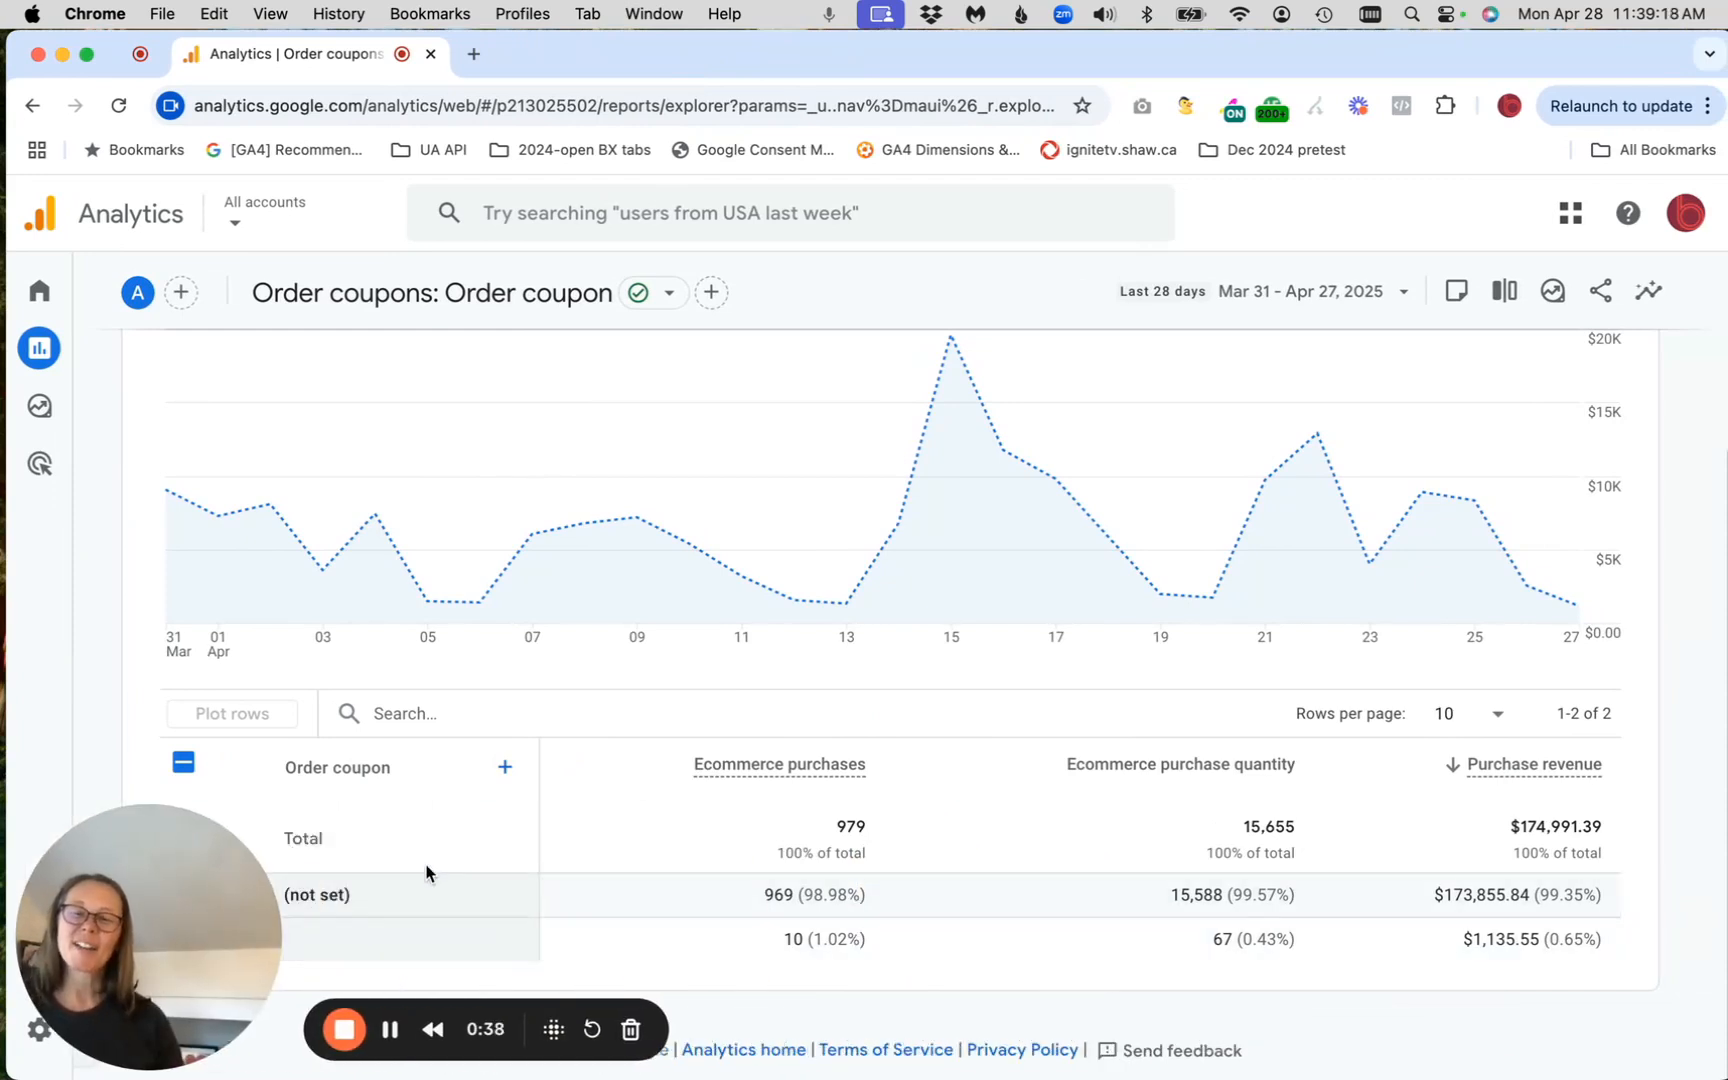
pyautogui.moveTo(571, 377)
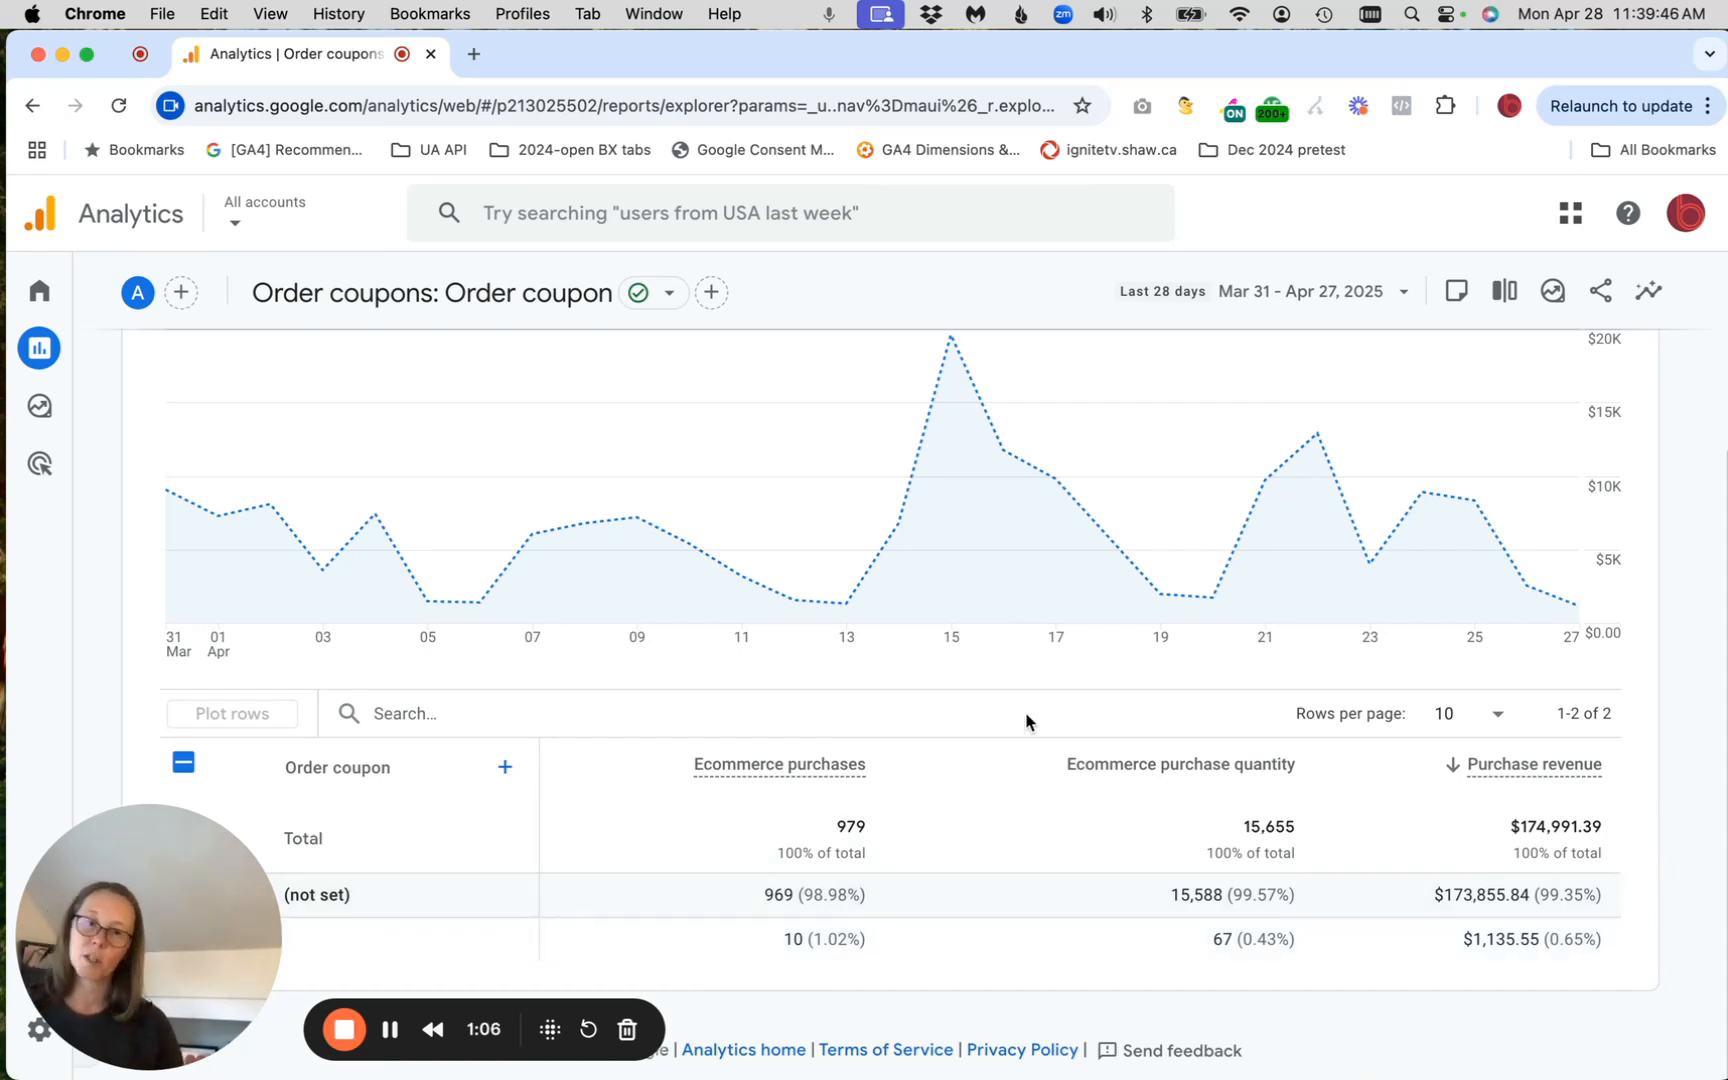
# Open the Reports snapshot and look through its summary cards
pyautogui.scroll(4, 1026, 721)
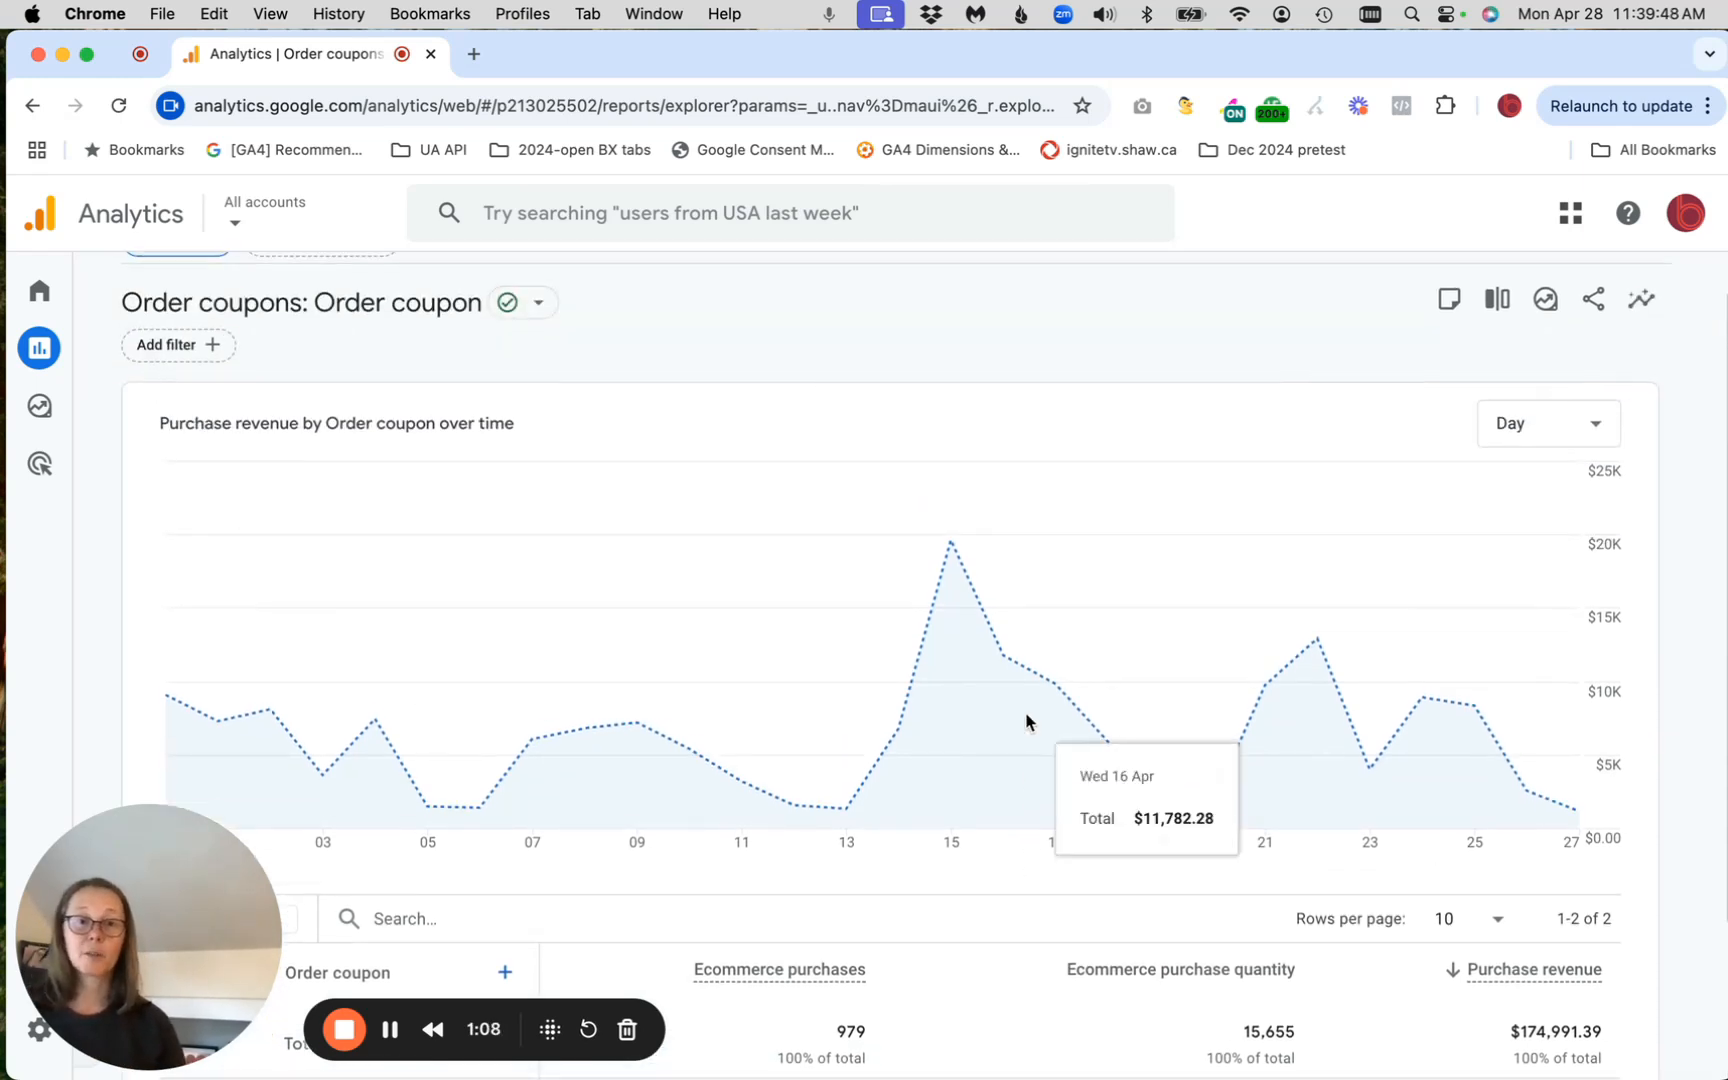
pyautogui.scroll(1, 1687, 494)
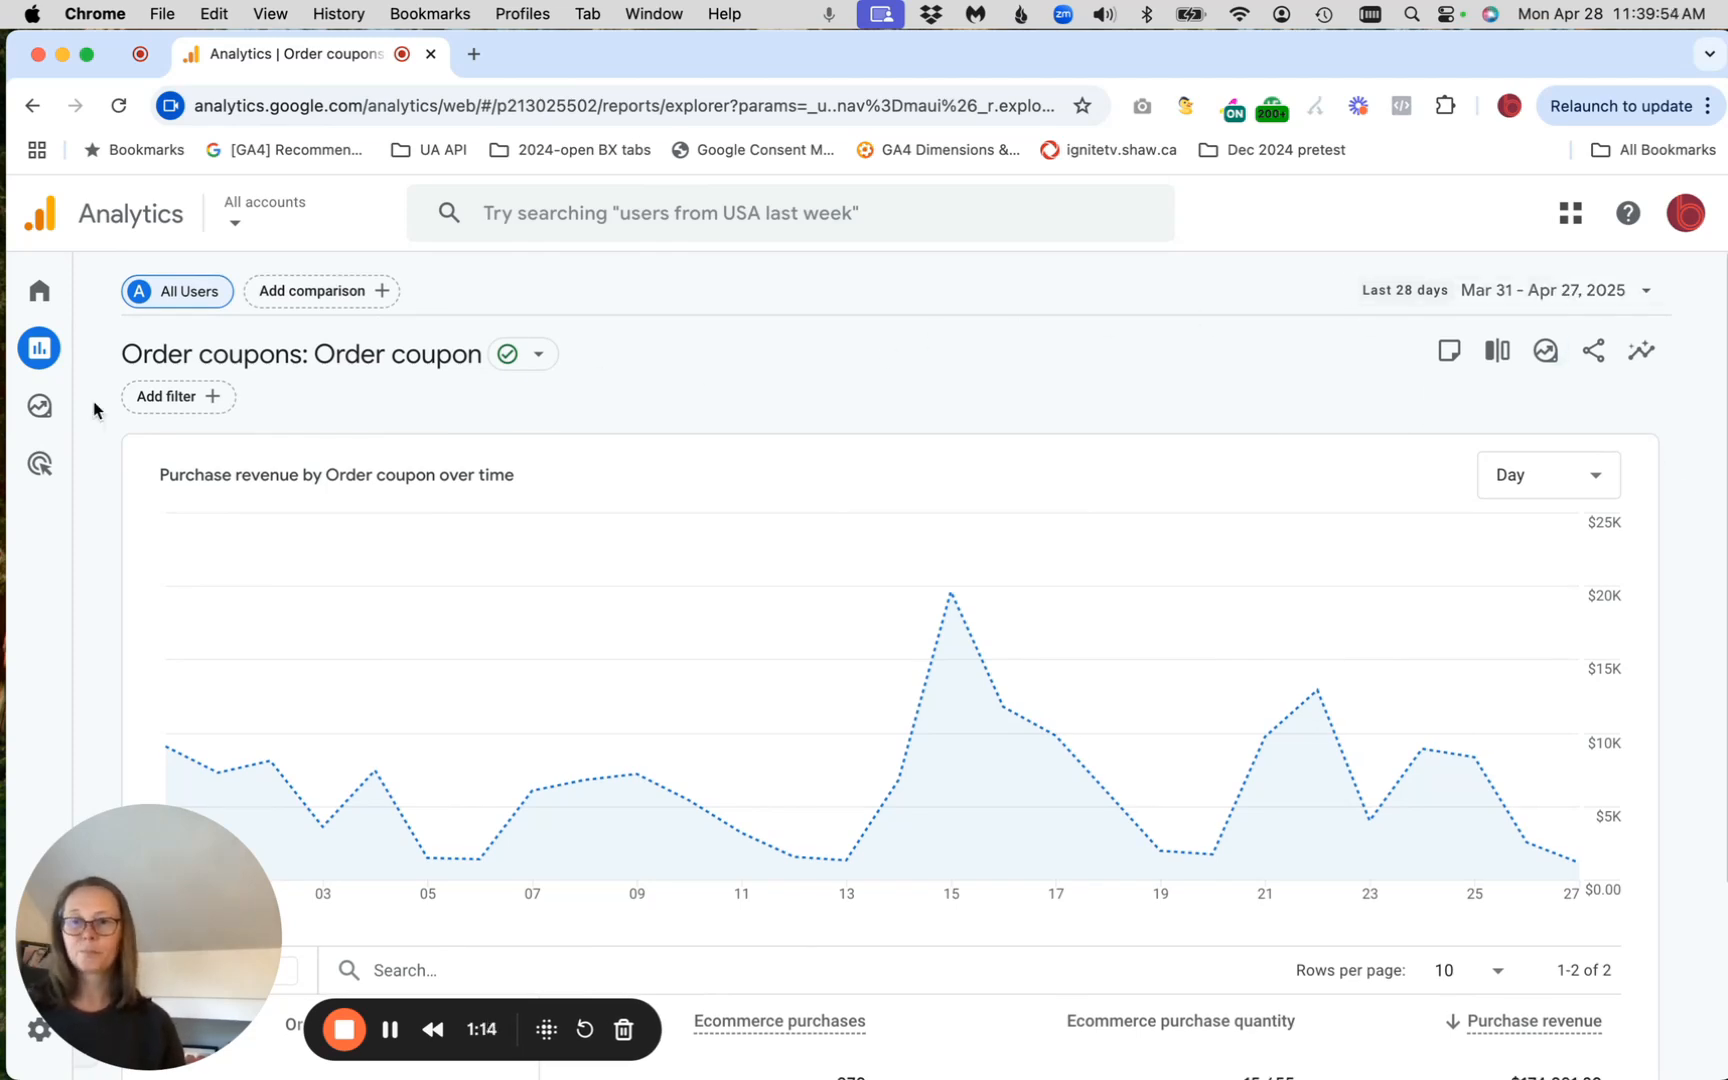
pyautogui.click(145, 358)
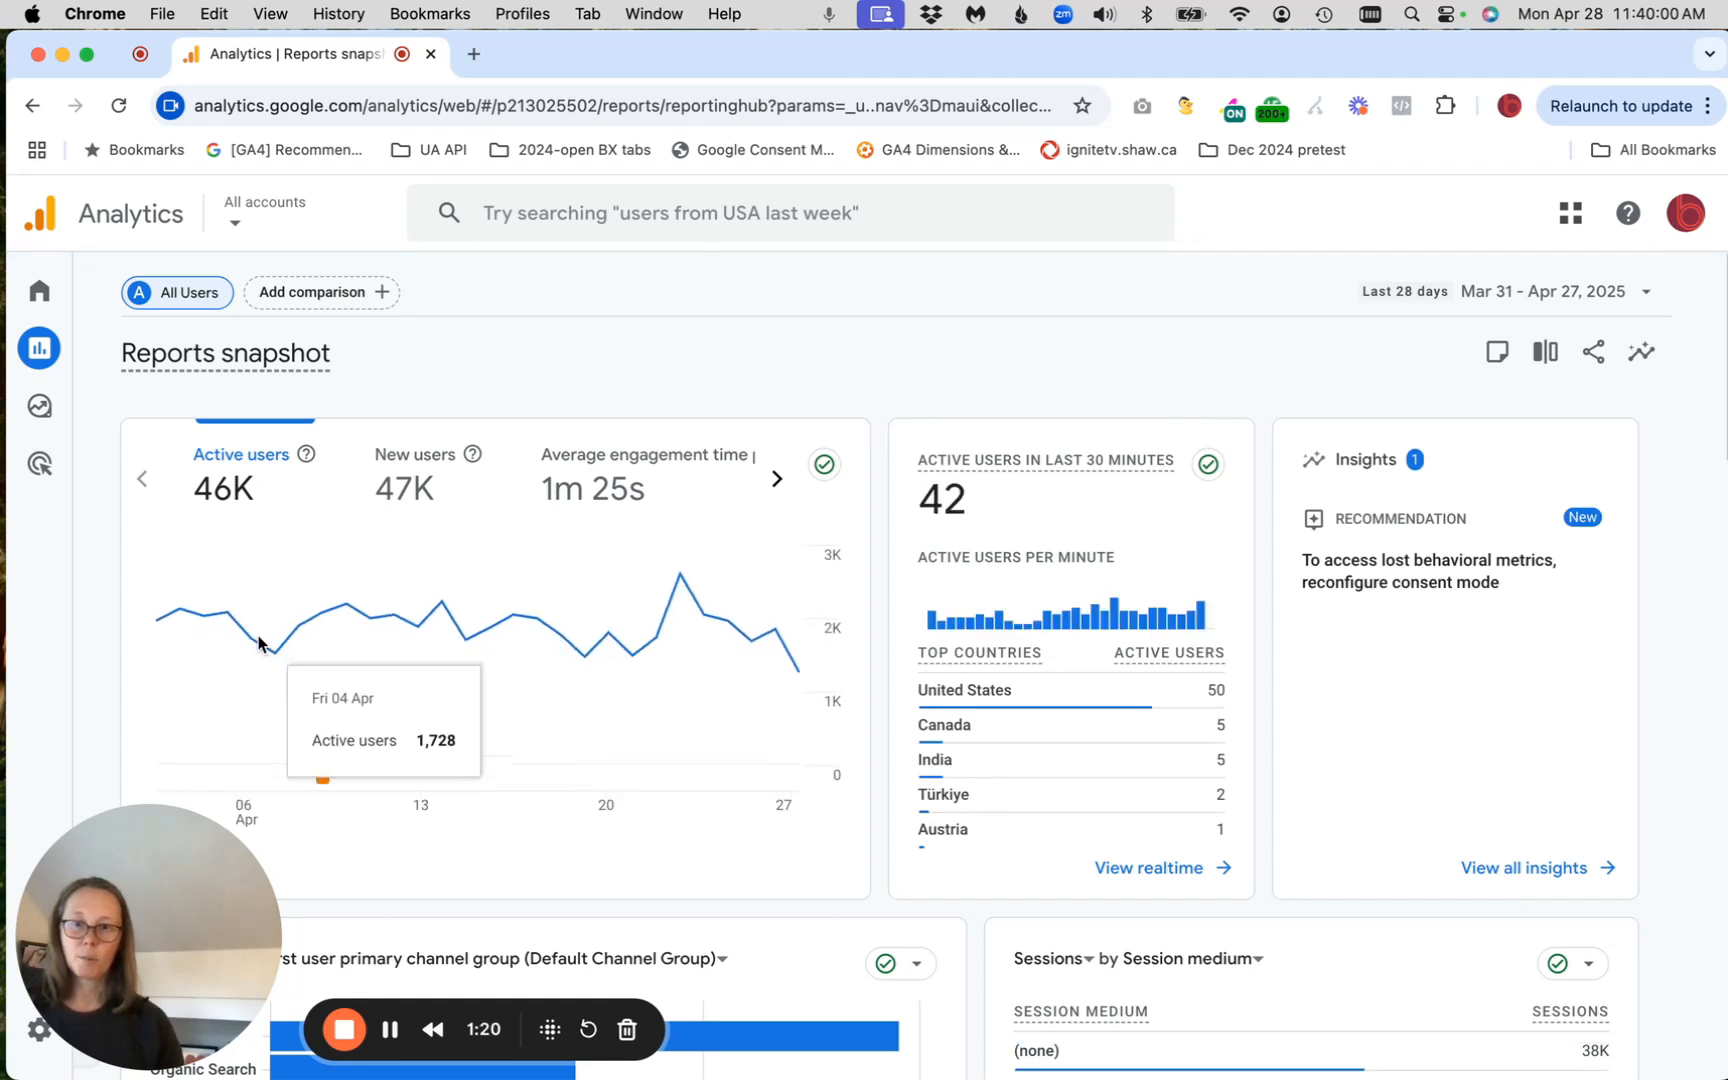
pyautogui.moveTo(112, 400)
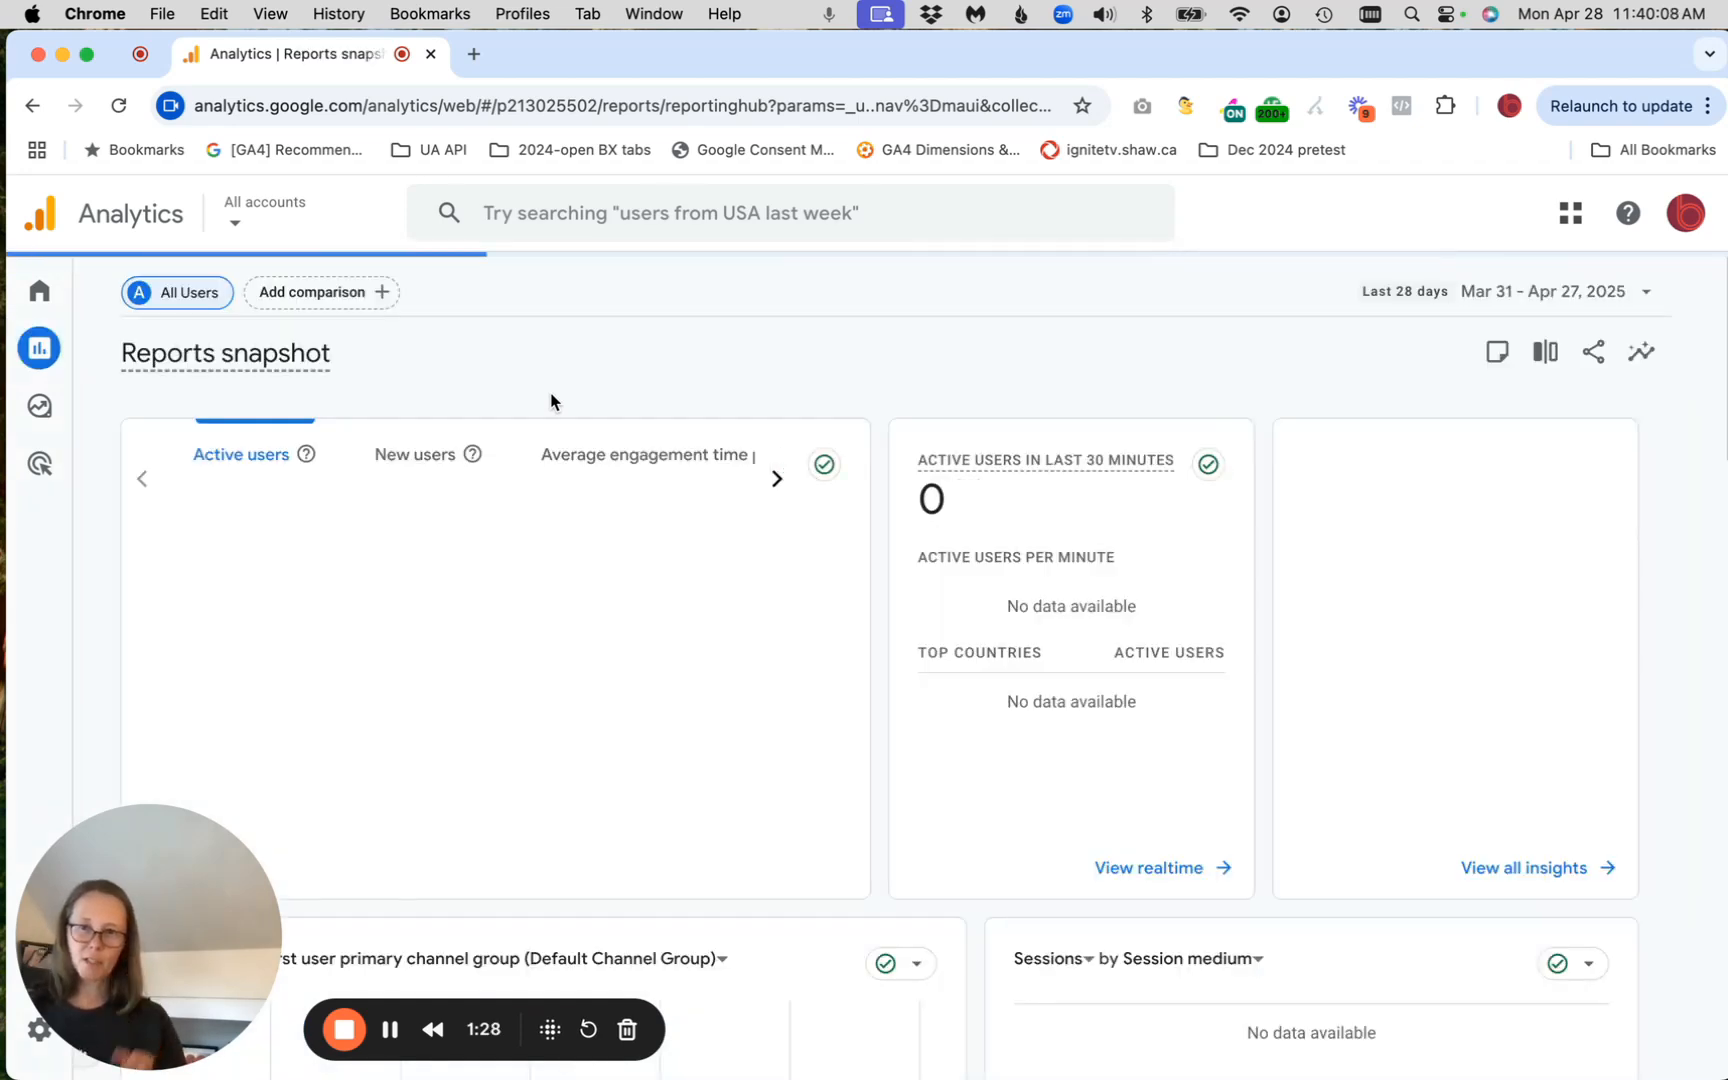
pyautogui.scroll(-5, 737, 413)
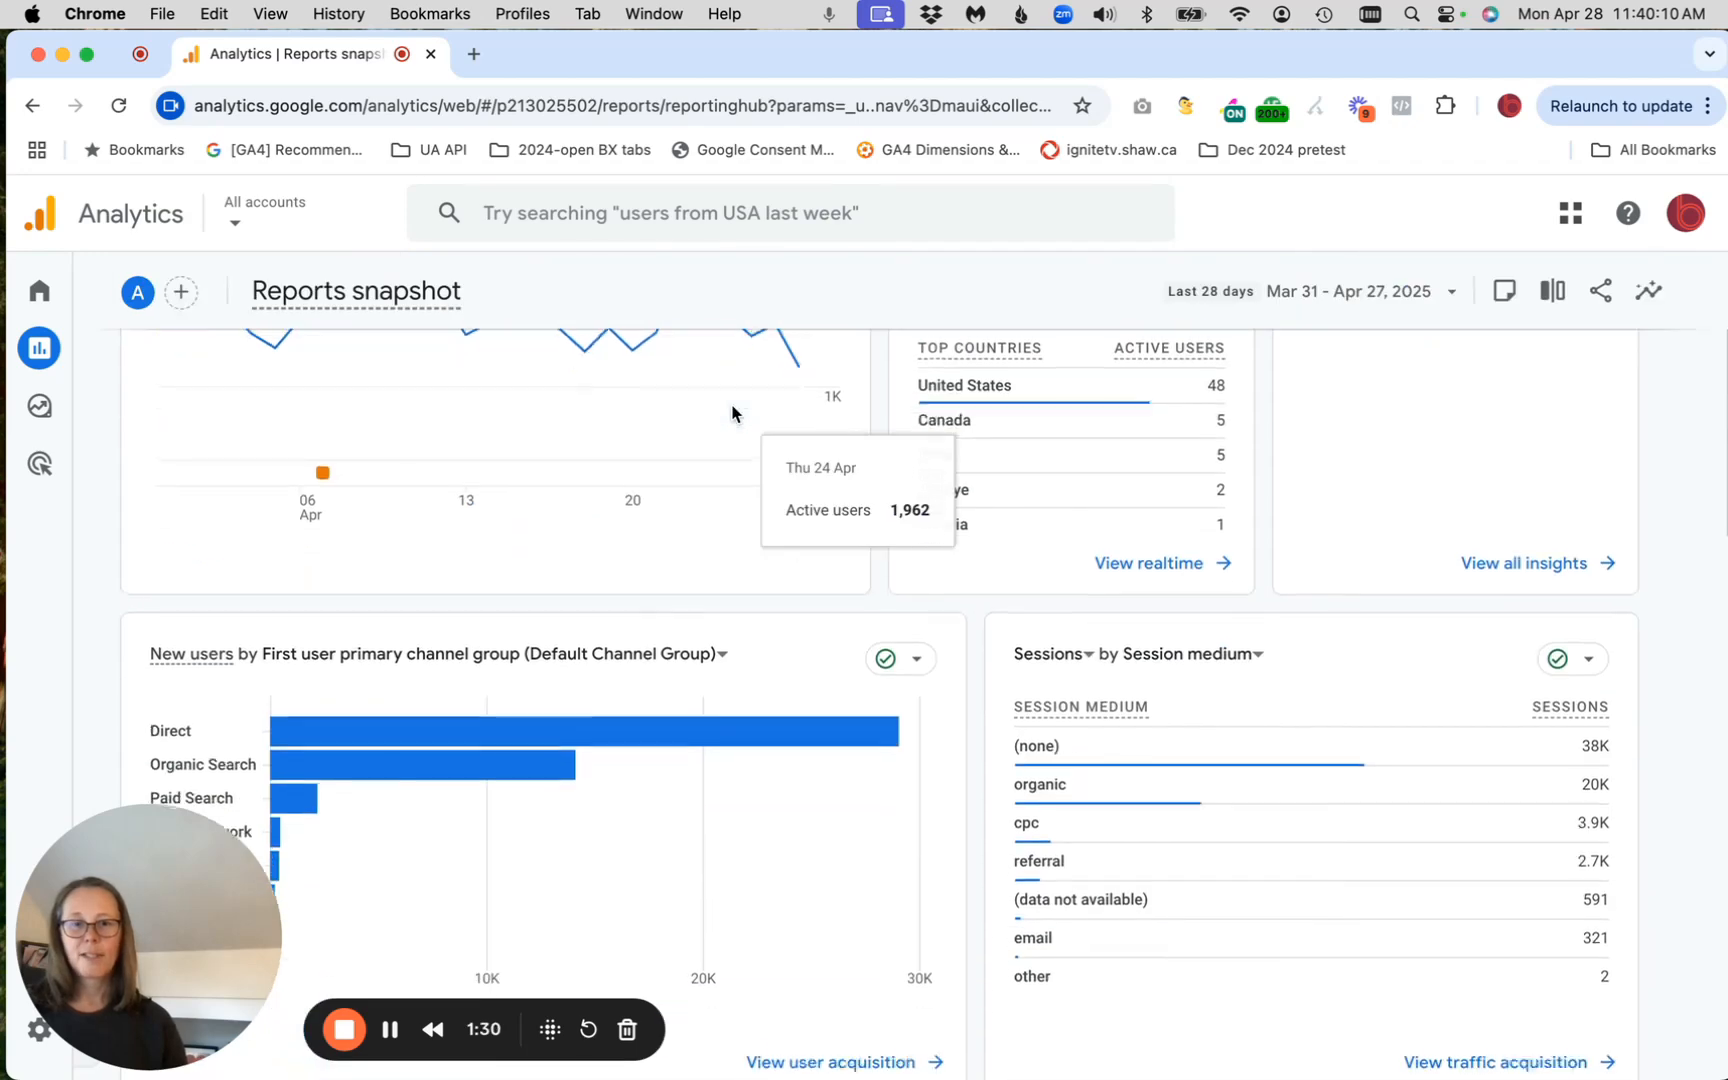
pyautogui.scroll(-5, 735, 413)
pyautogui.scroll(-12, 732, 413)
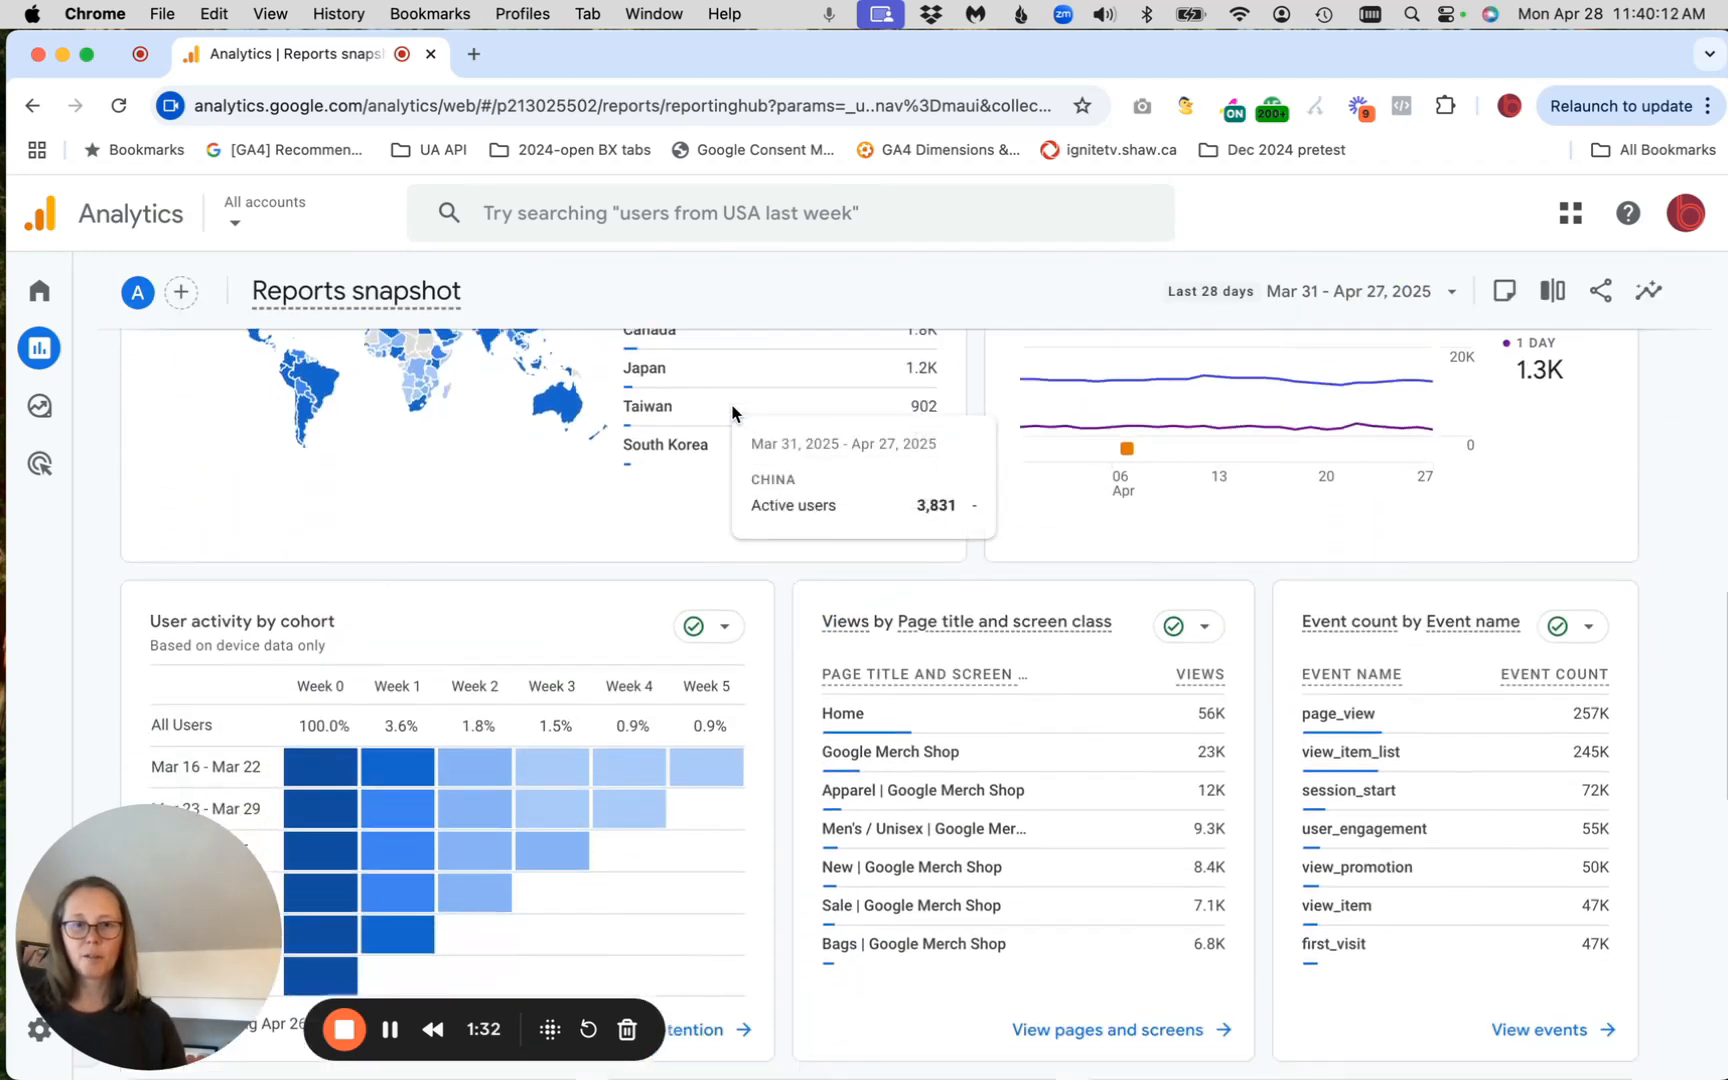
pyautogui.scroll(-3, 733, 413)
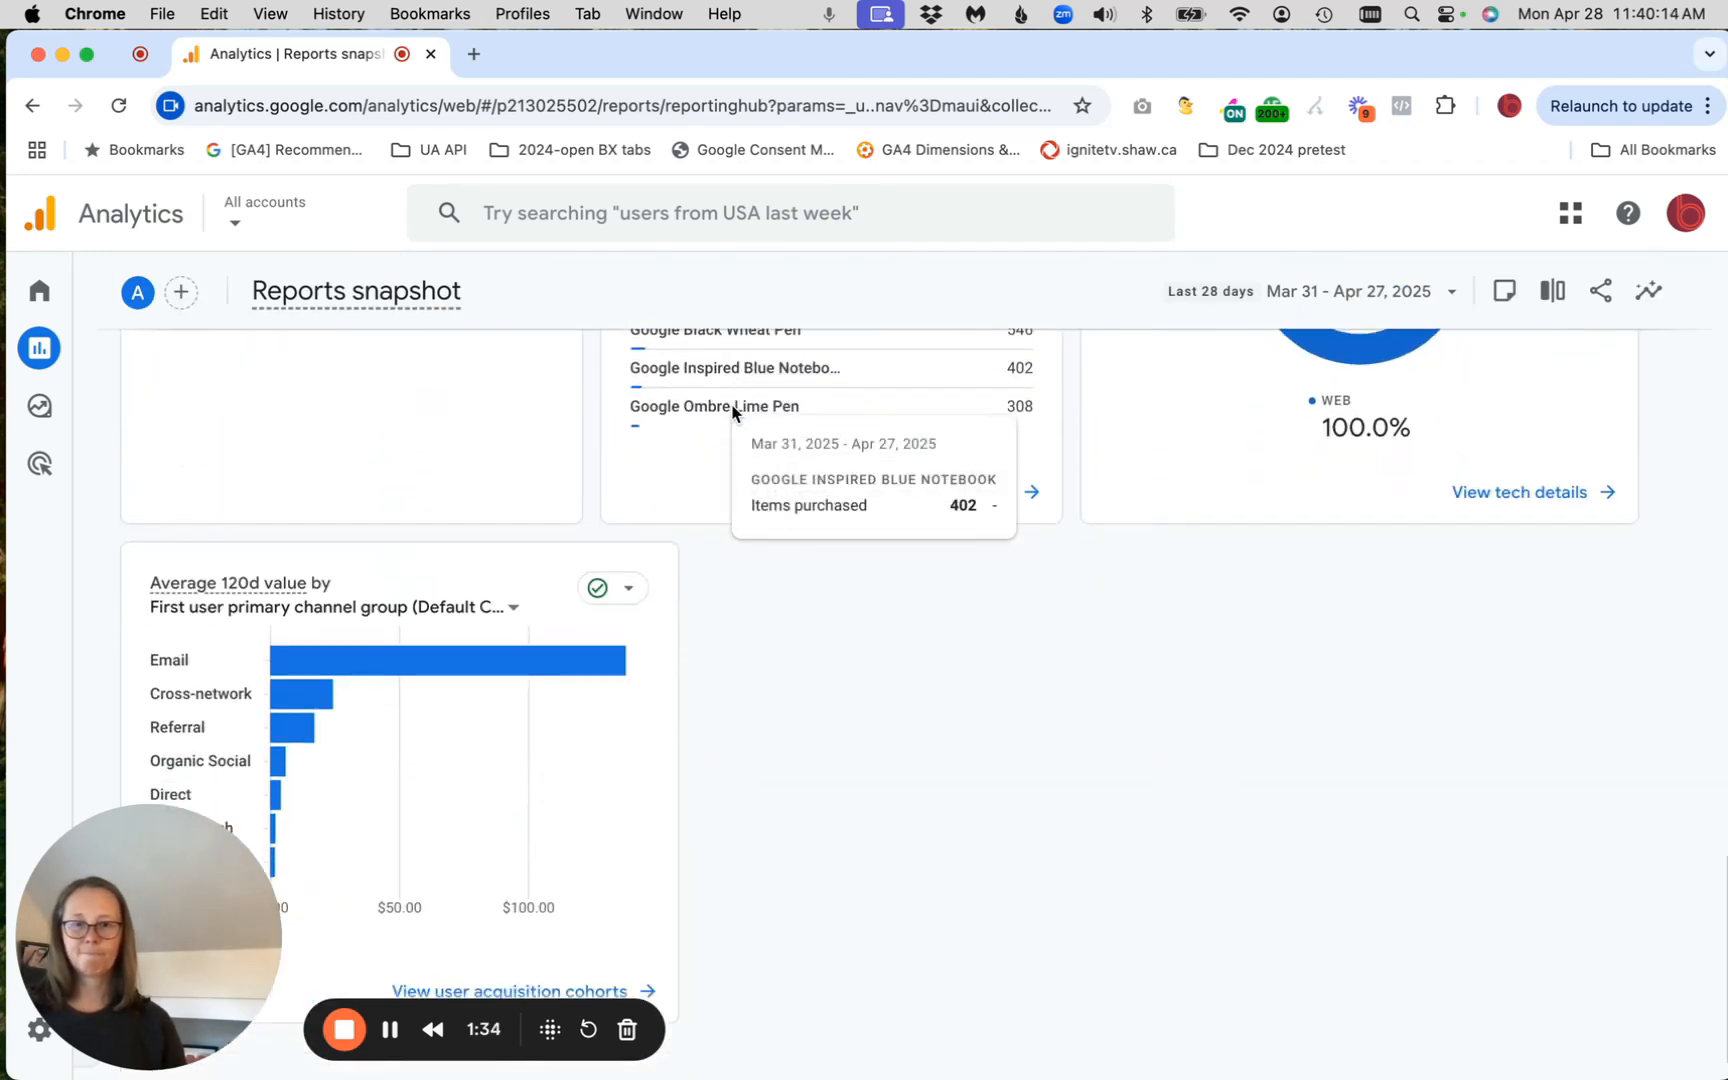
pyautogui.moveTo(40, 352)
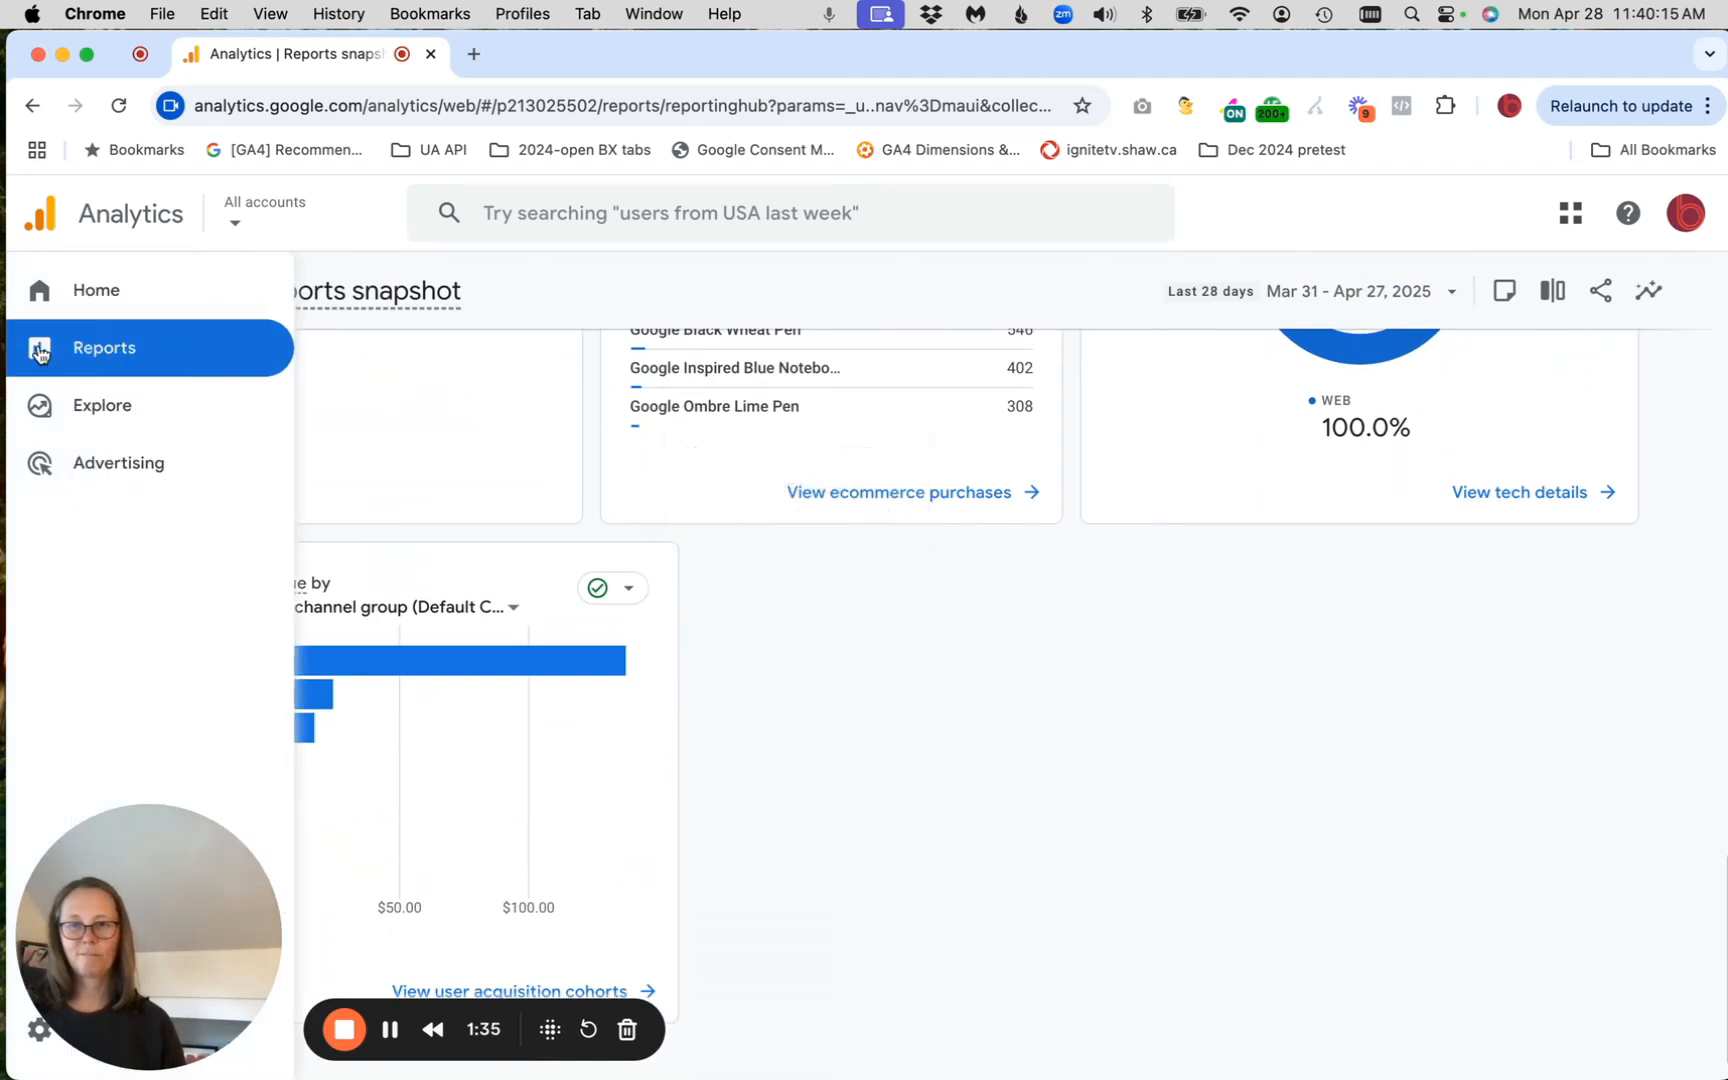
pyautogui.click(110, 350)
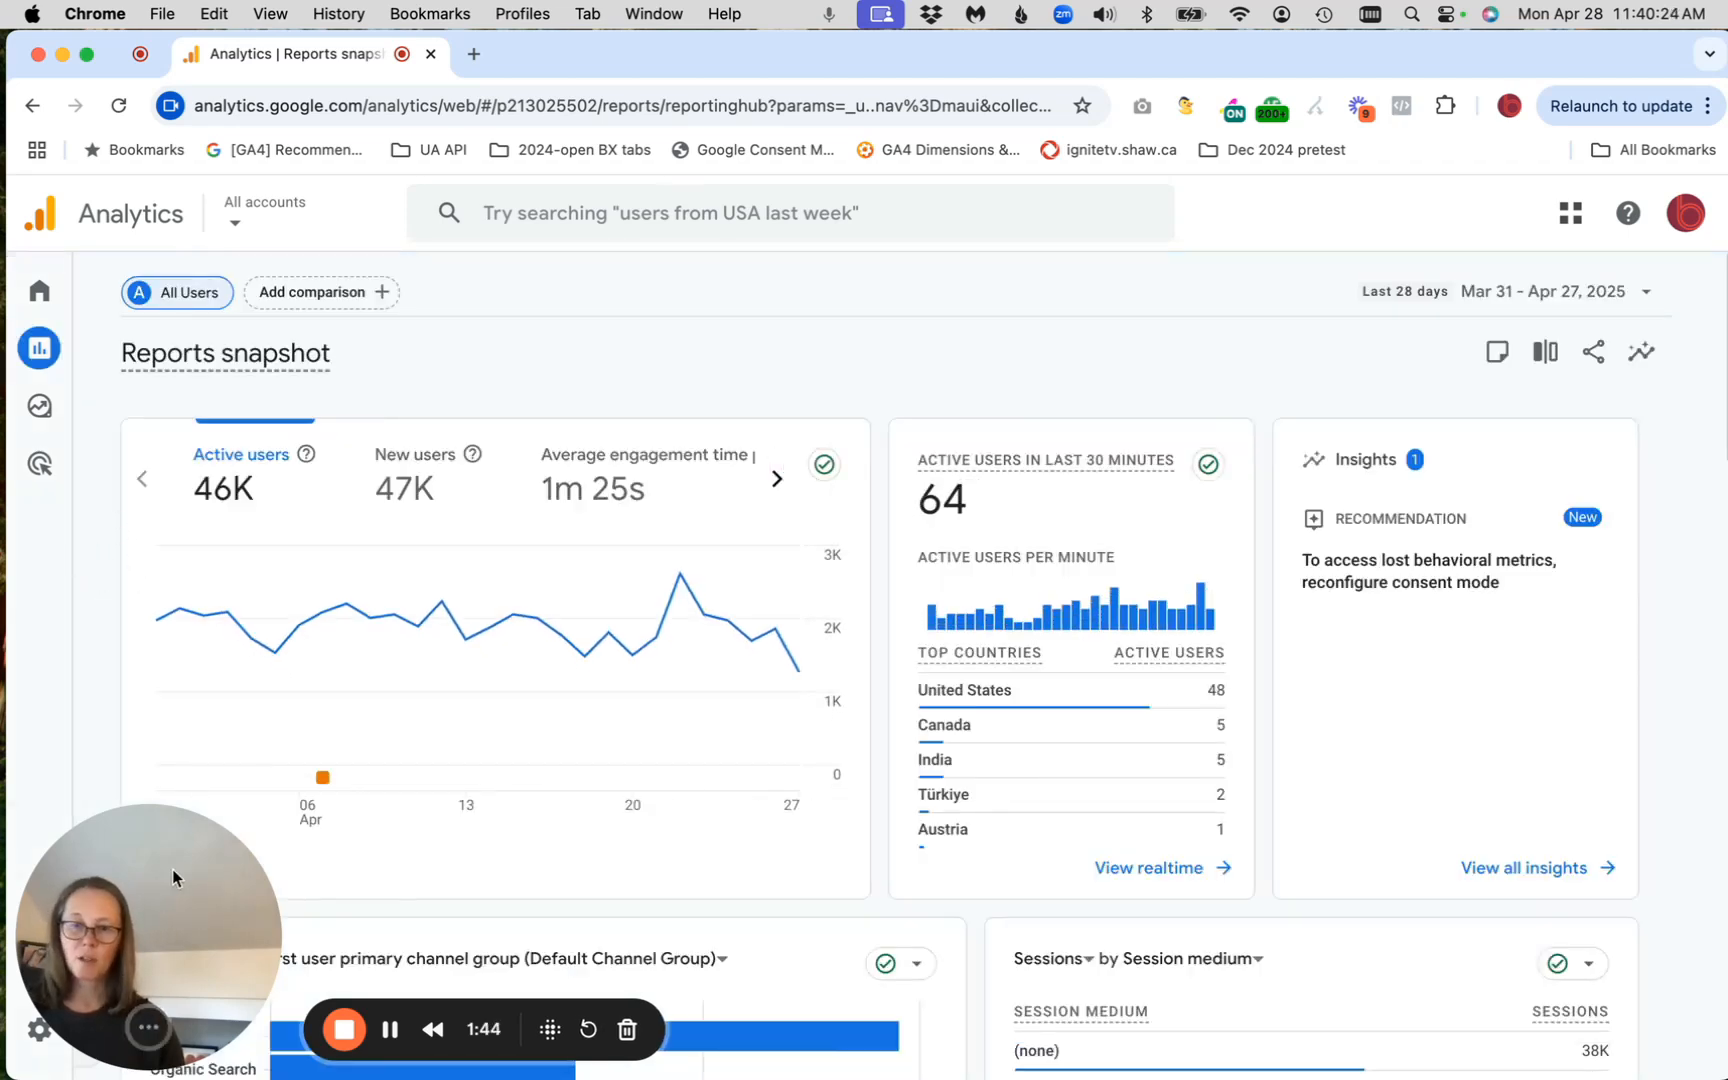
# Expand the report navigation, open the Monetization section's Ecommerce purchases report and review its item table
pyautogui.moveTo(171, 869); pyautogui.dragTo(278, 786)
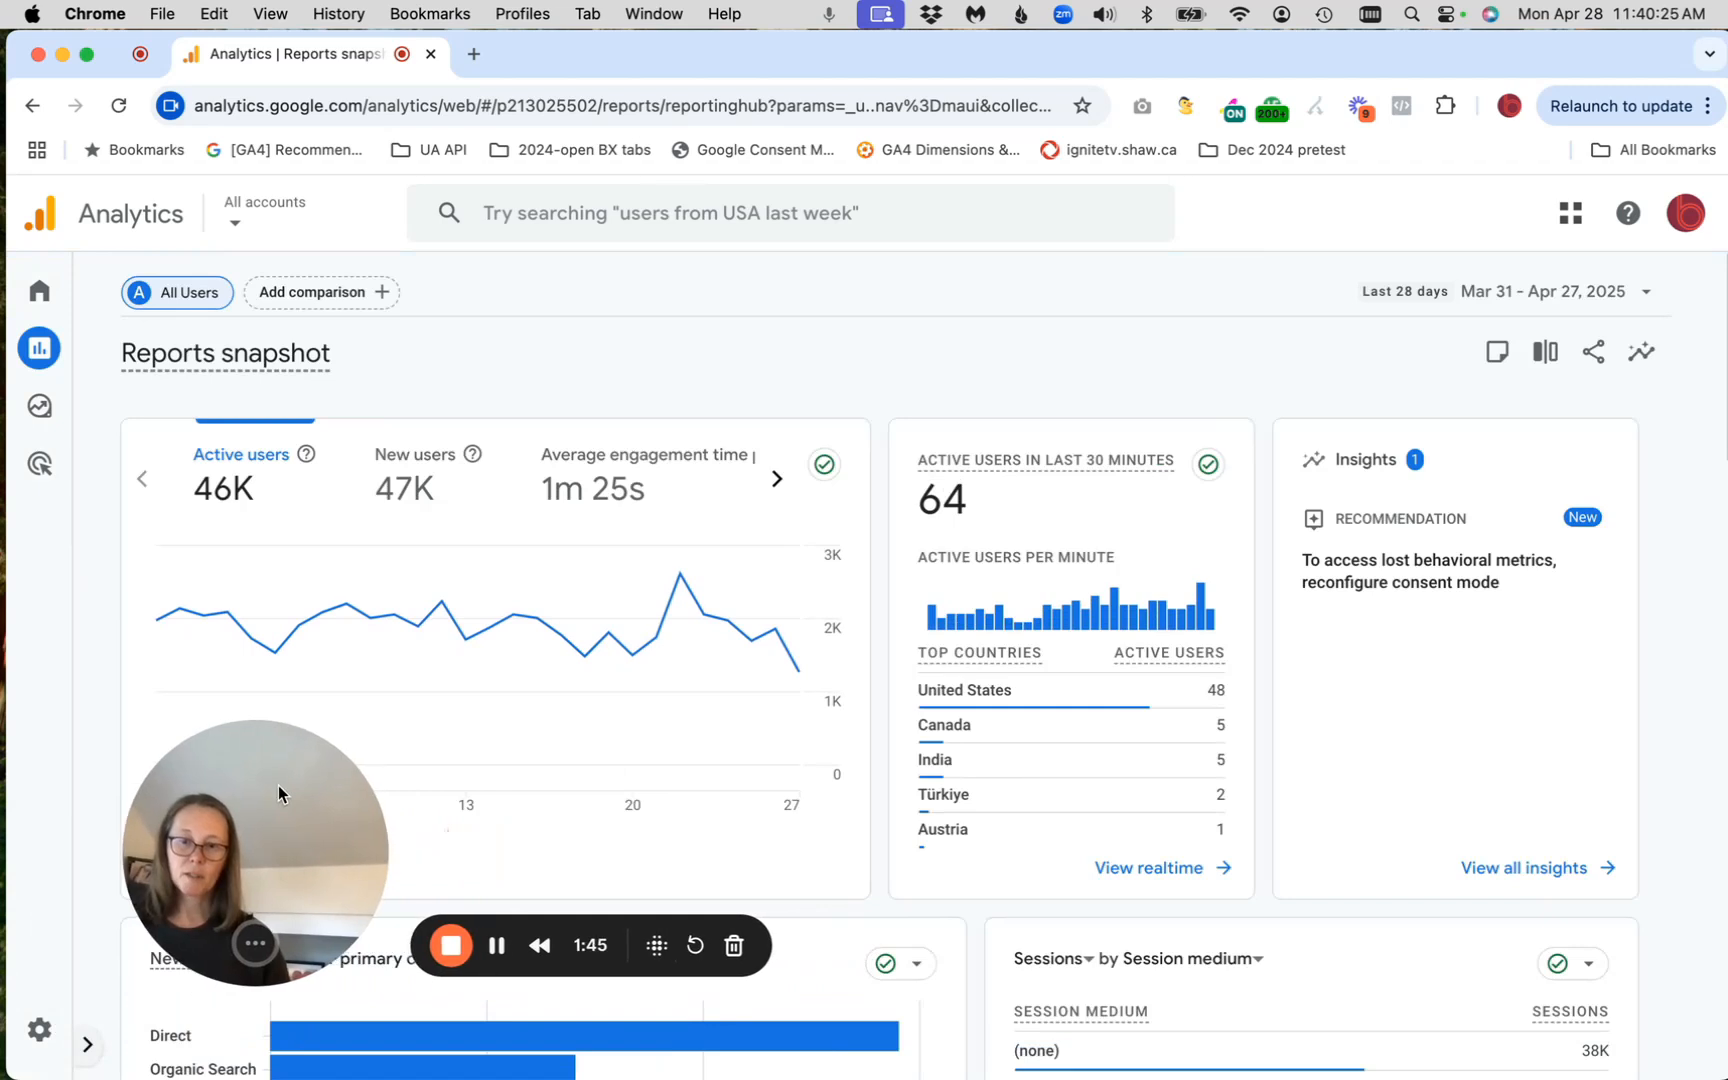
pyautogui.click(91, 1050)
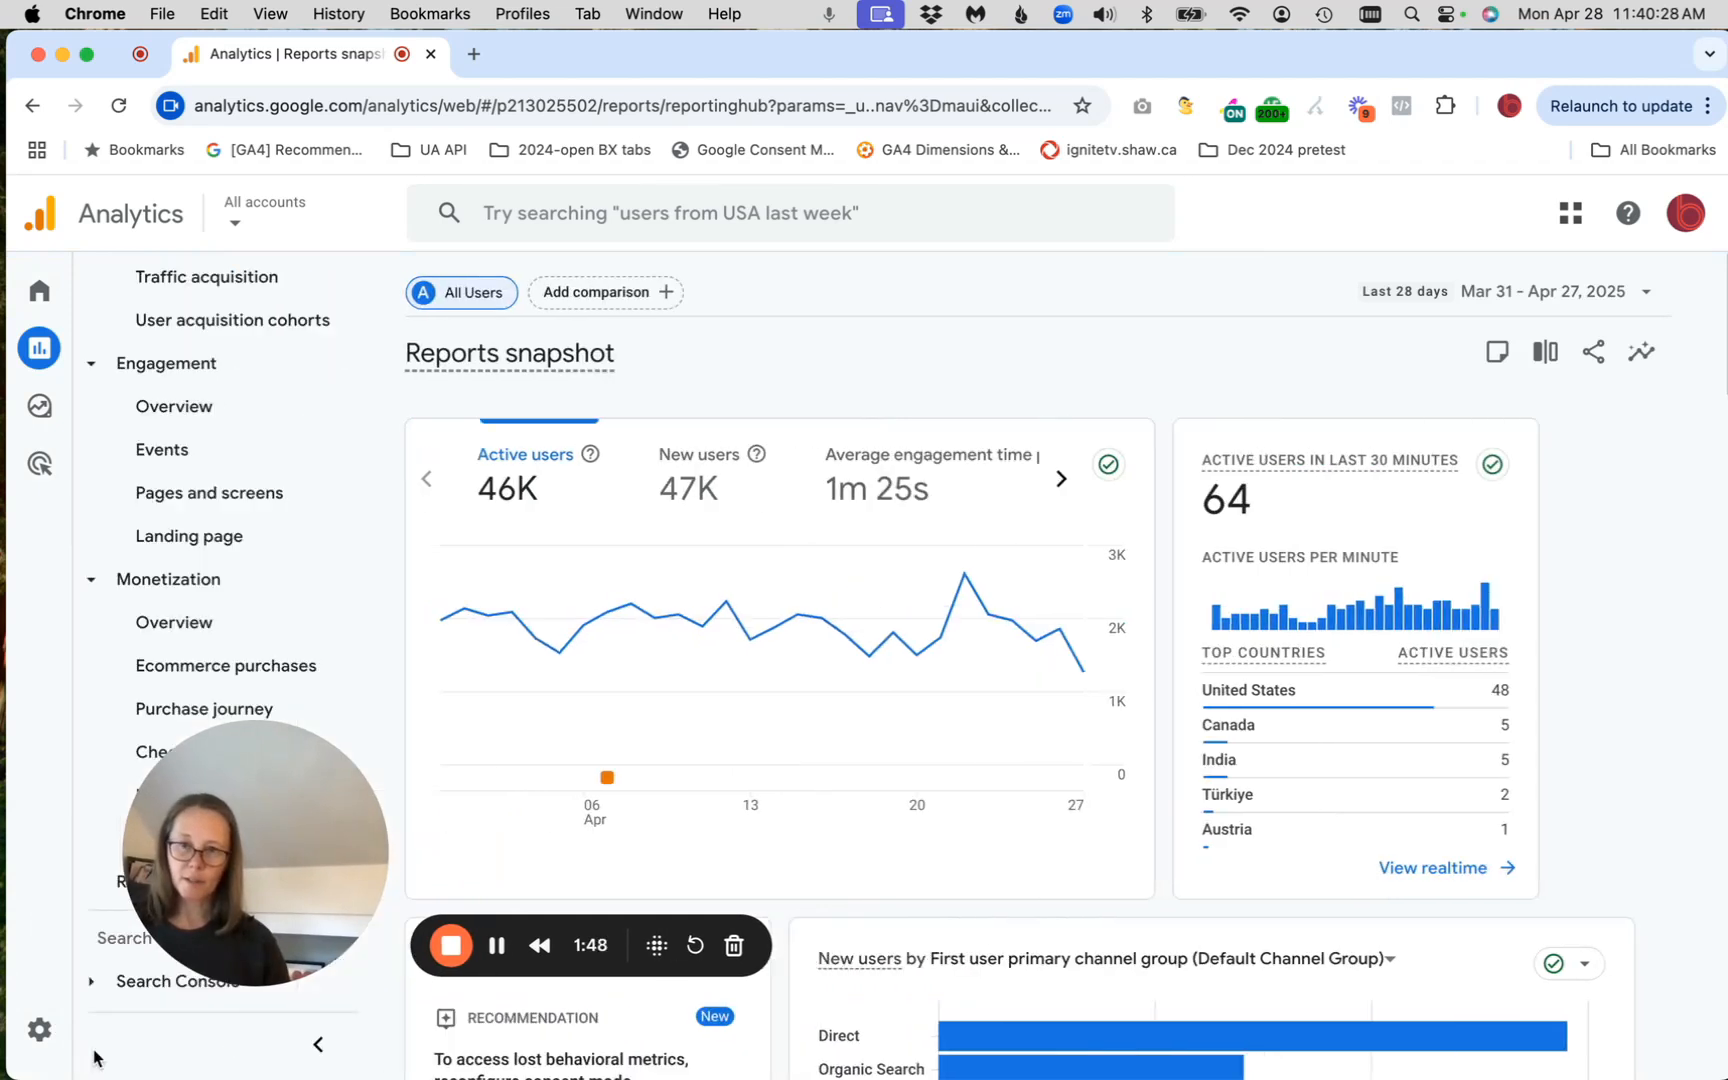
pyautogui.click(228, 667)
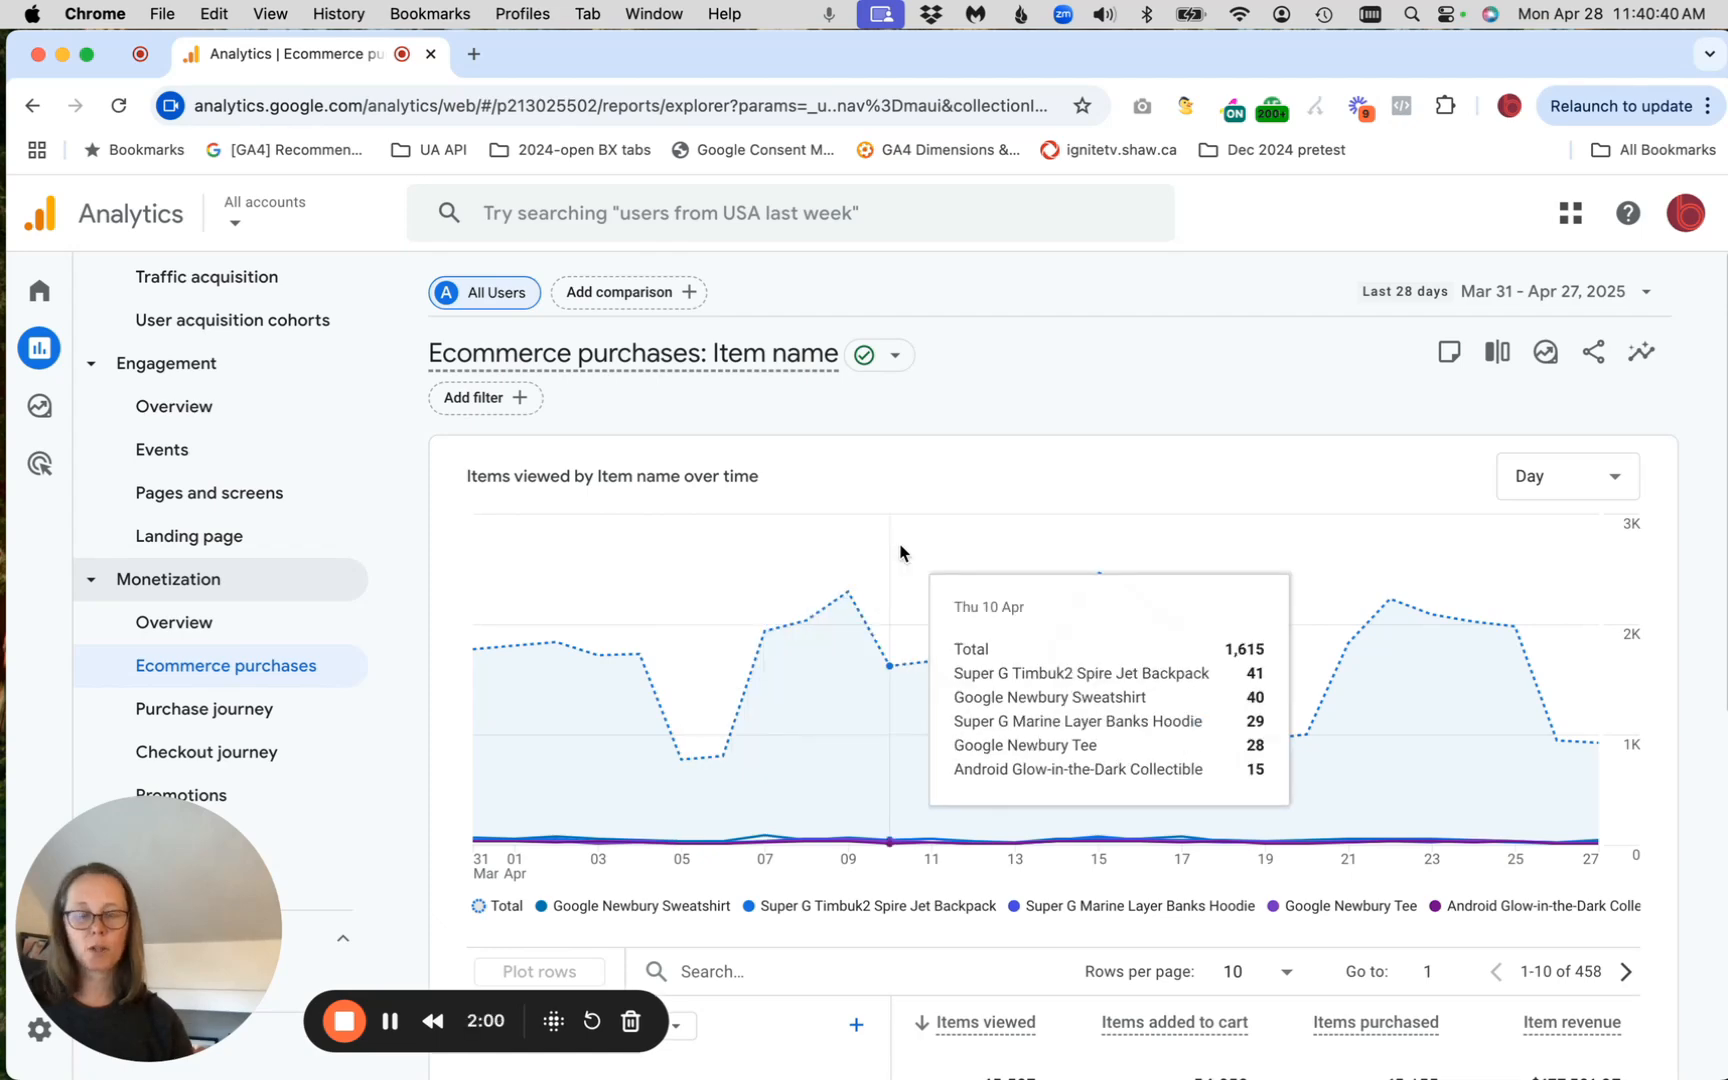
pyautogui.scroll(-5, 900, 553)
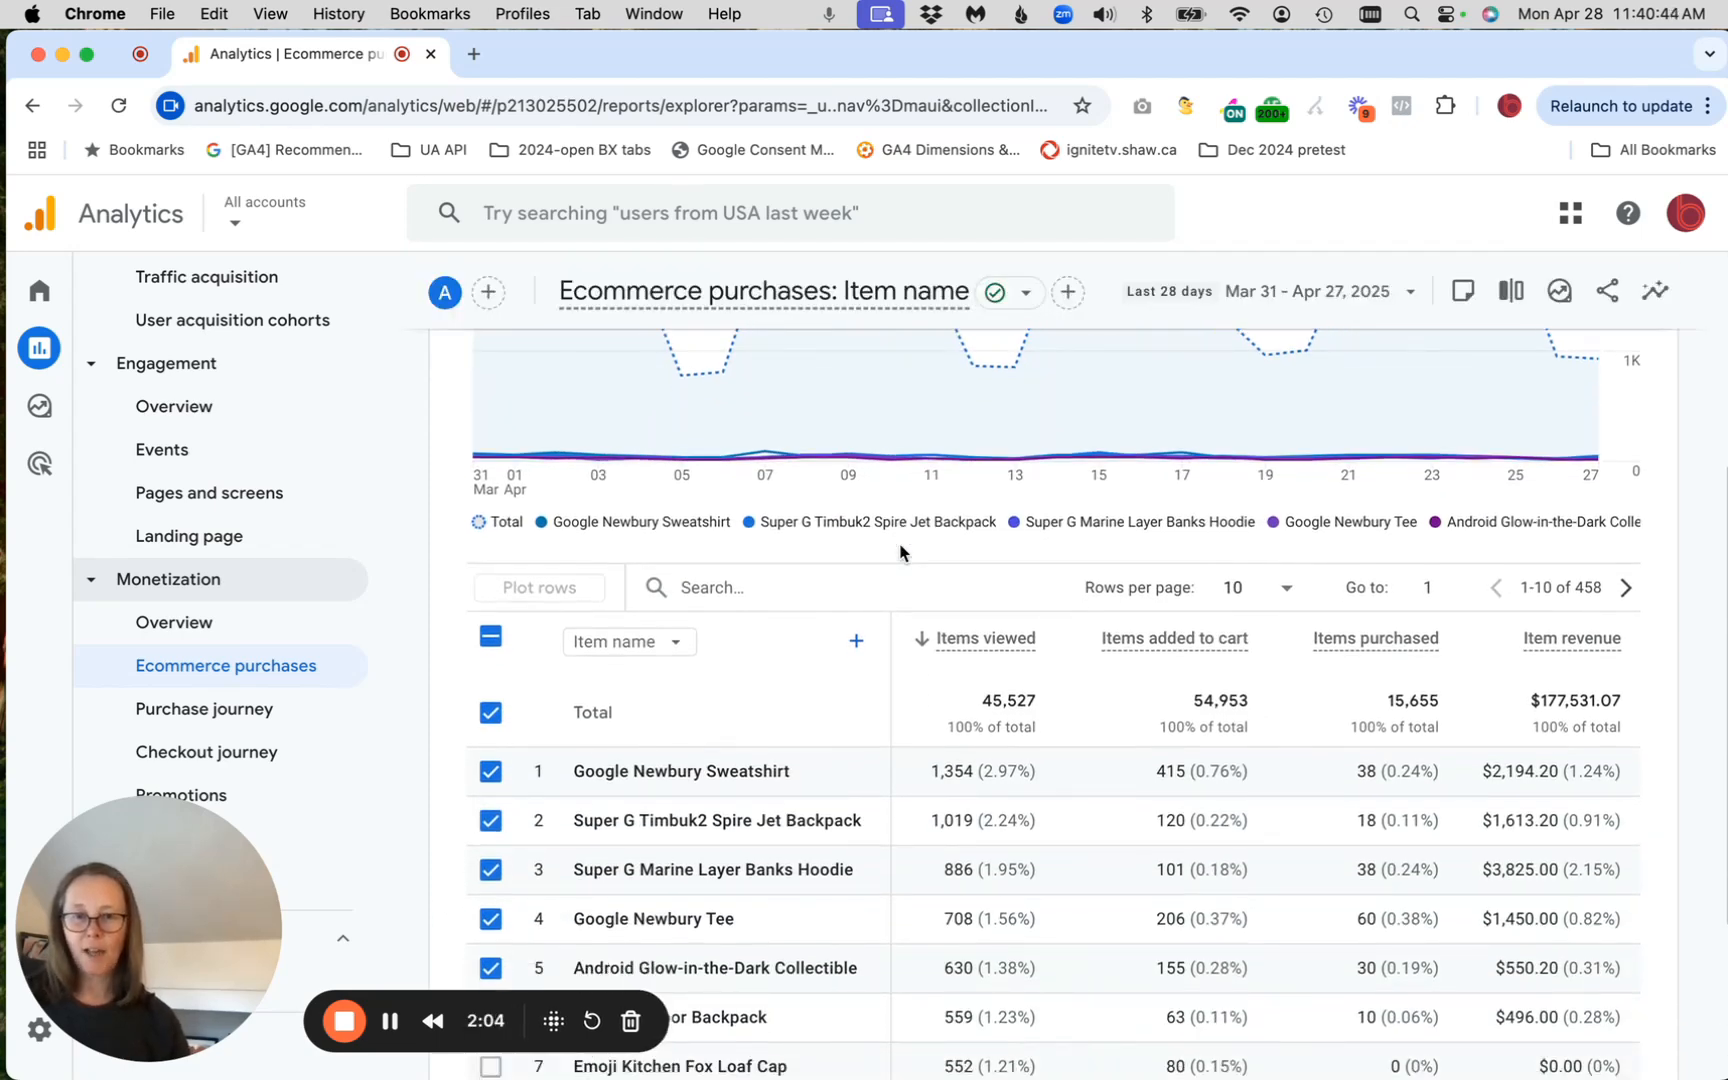
pyautogui.scroll(-3, 795, 762)
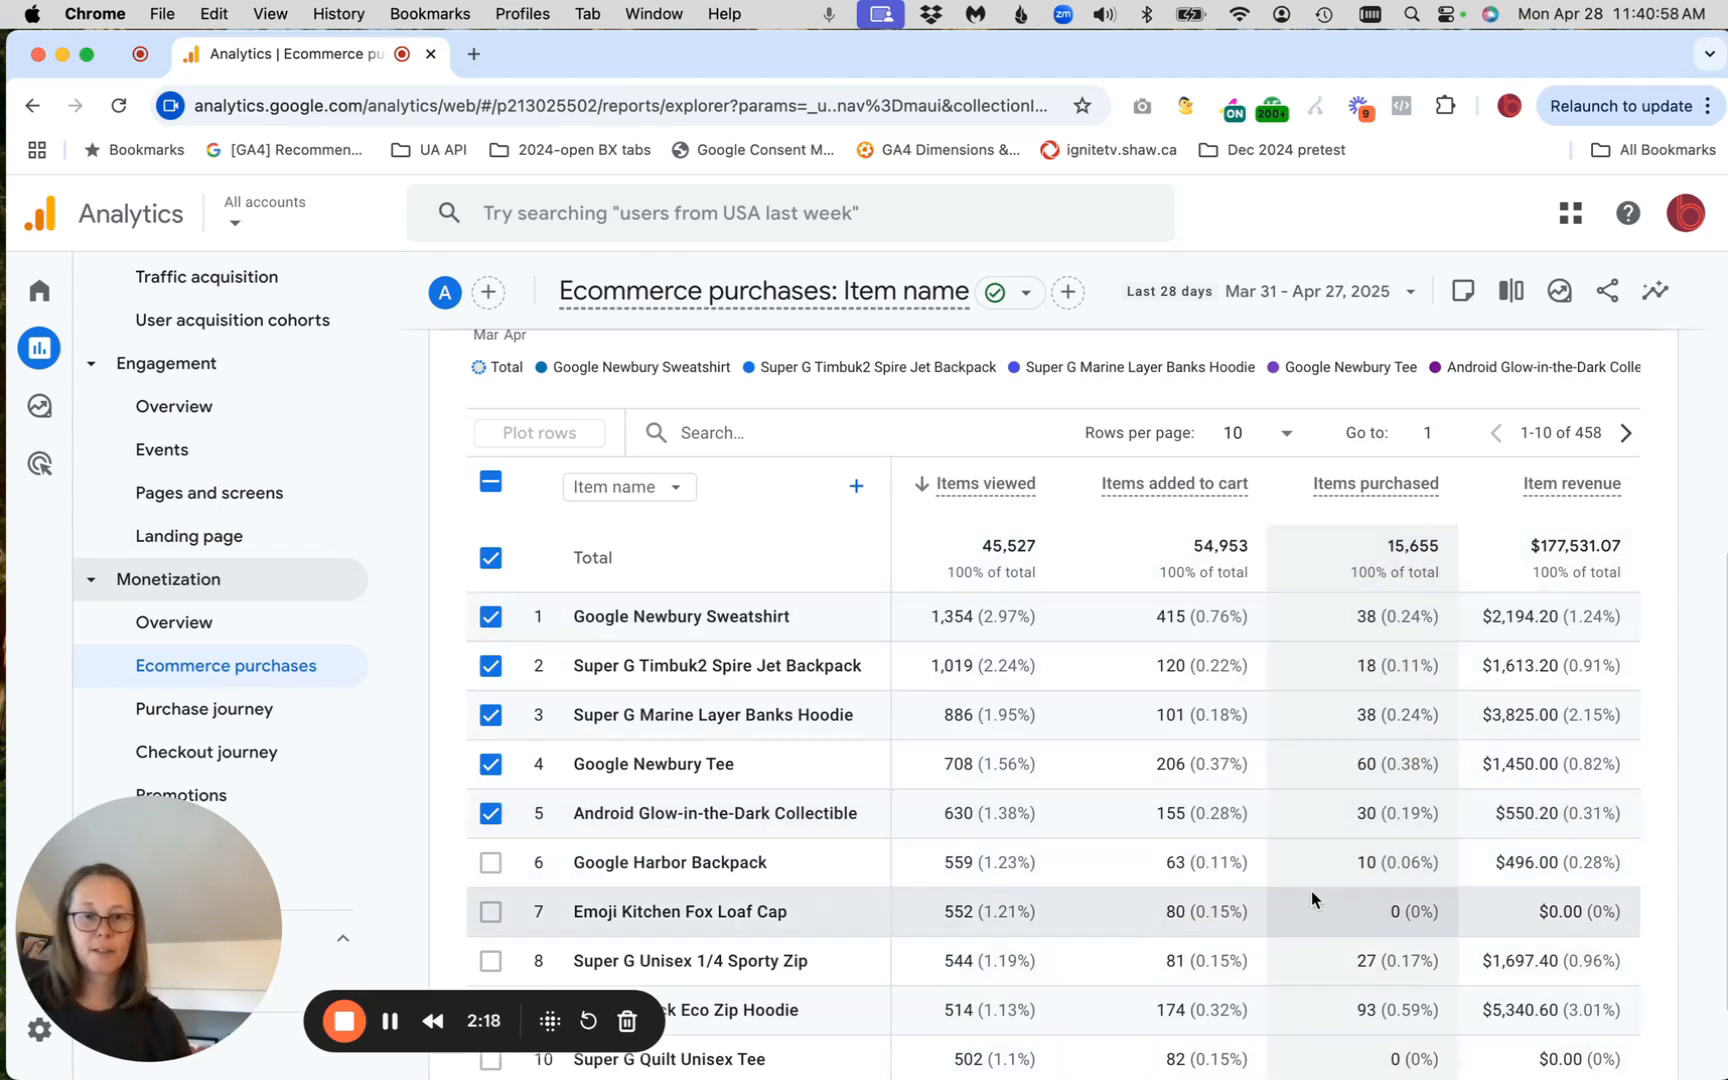
pyautogui.scroll(-3, 1311, 890)
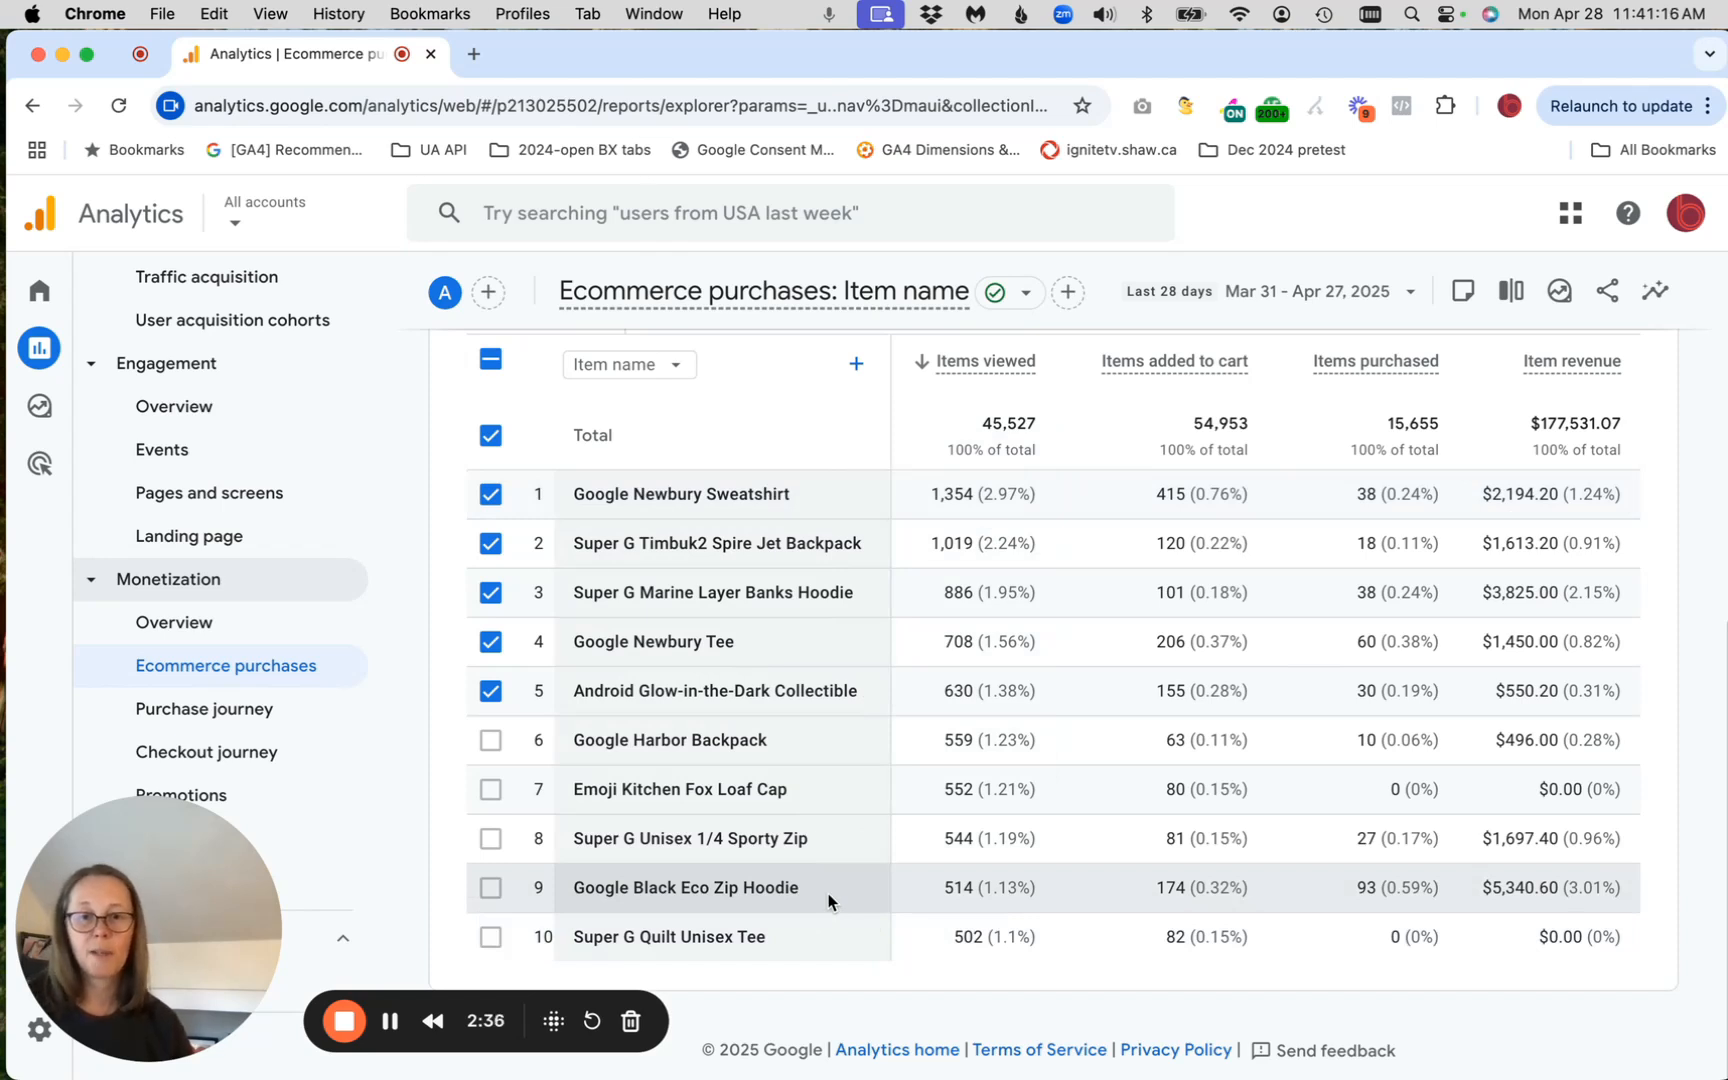
# Filter the Ecommerce purchases item table by "hoodie" and review the matching items' chart and table
pyautogui.moveTo(807, 887); pyautogui.dragTo(578, 888)
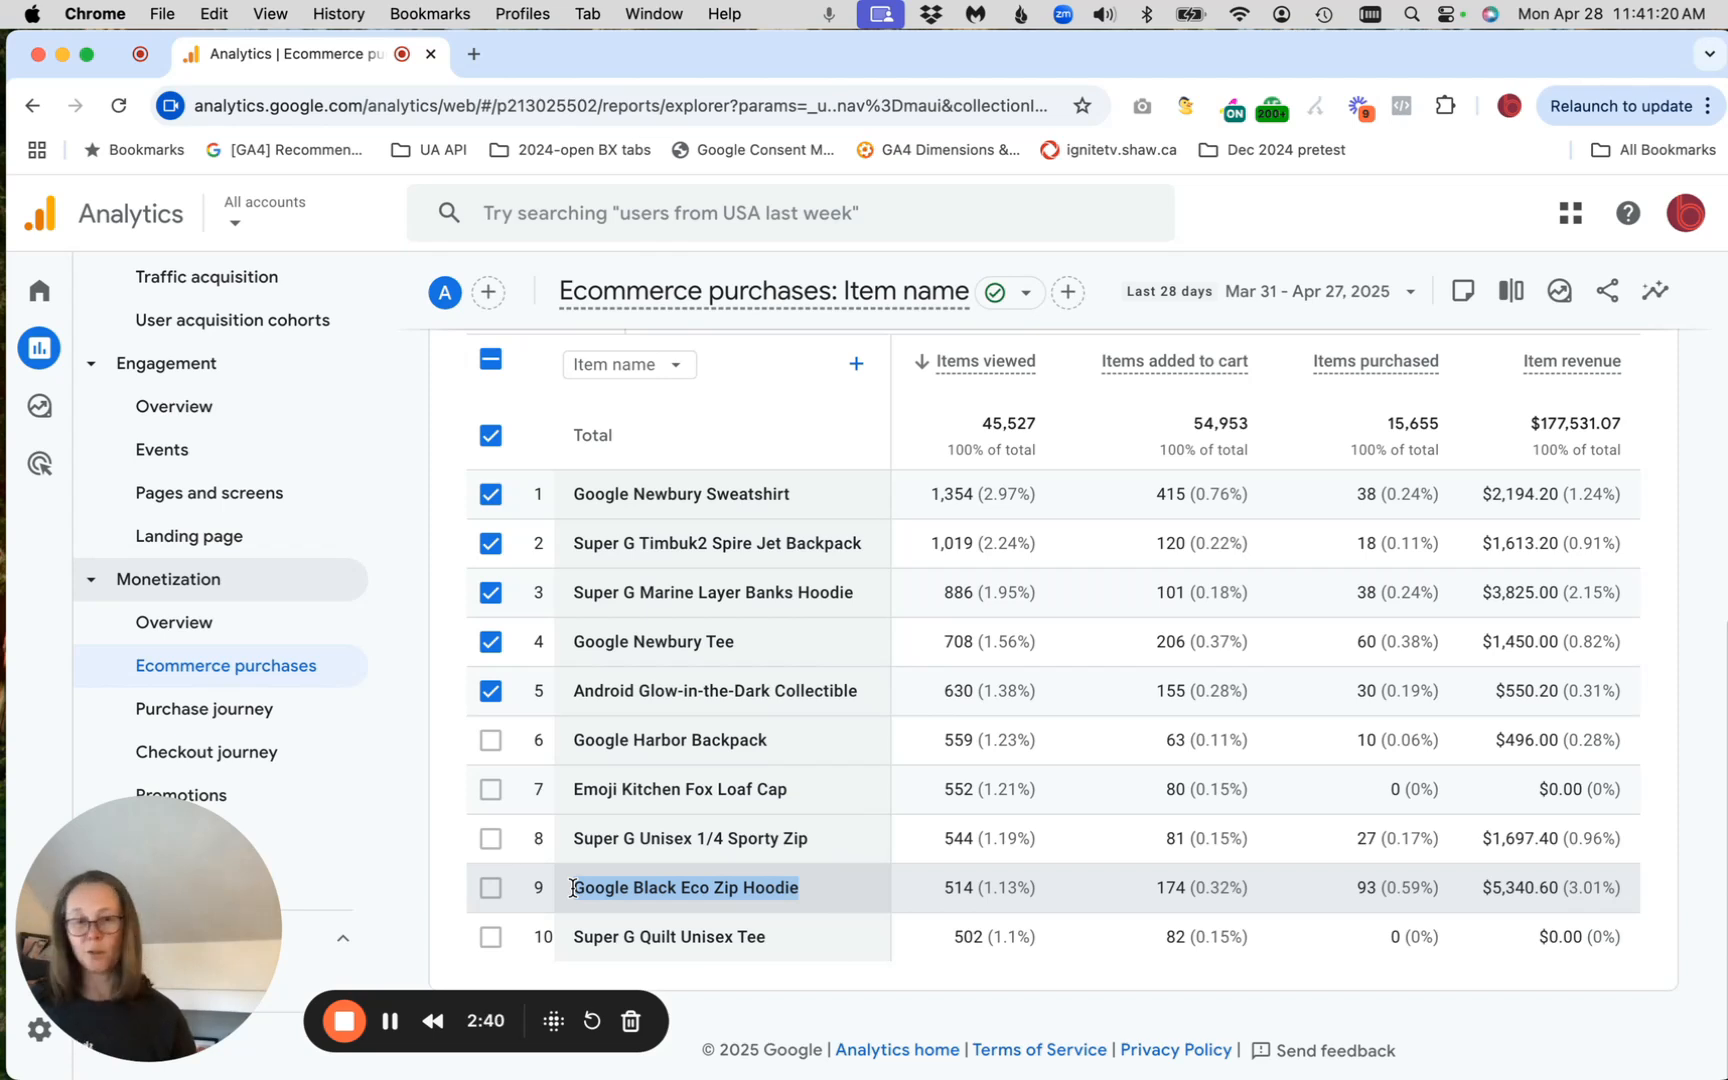
pyautogui.scroll(2, 760, 822)
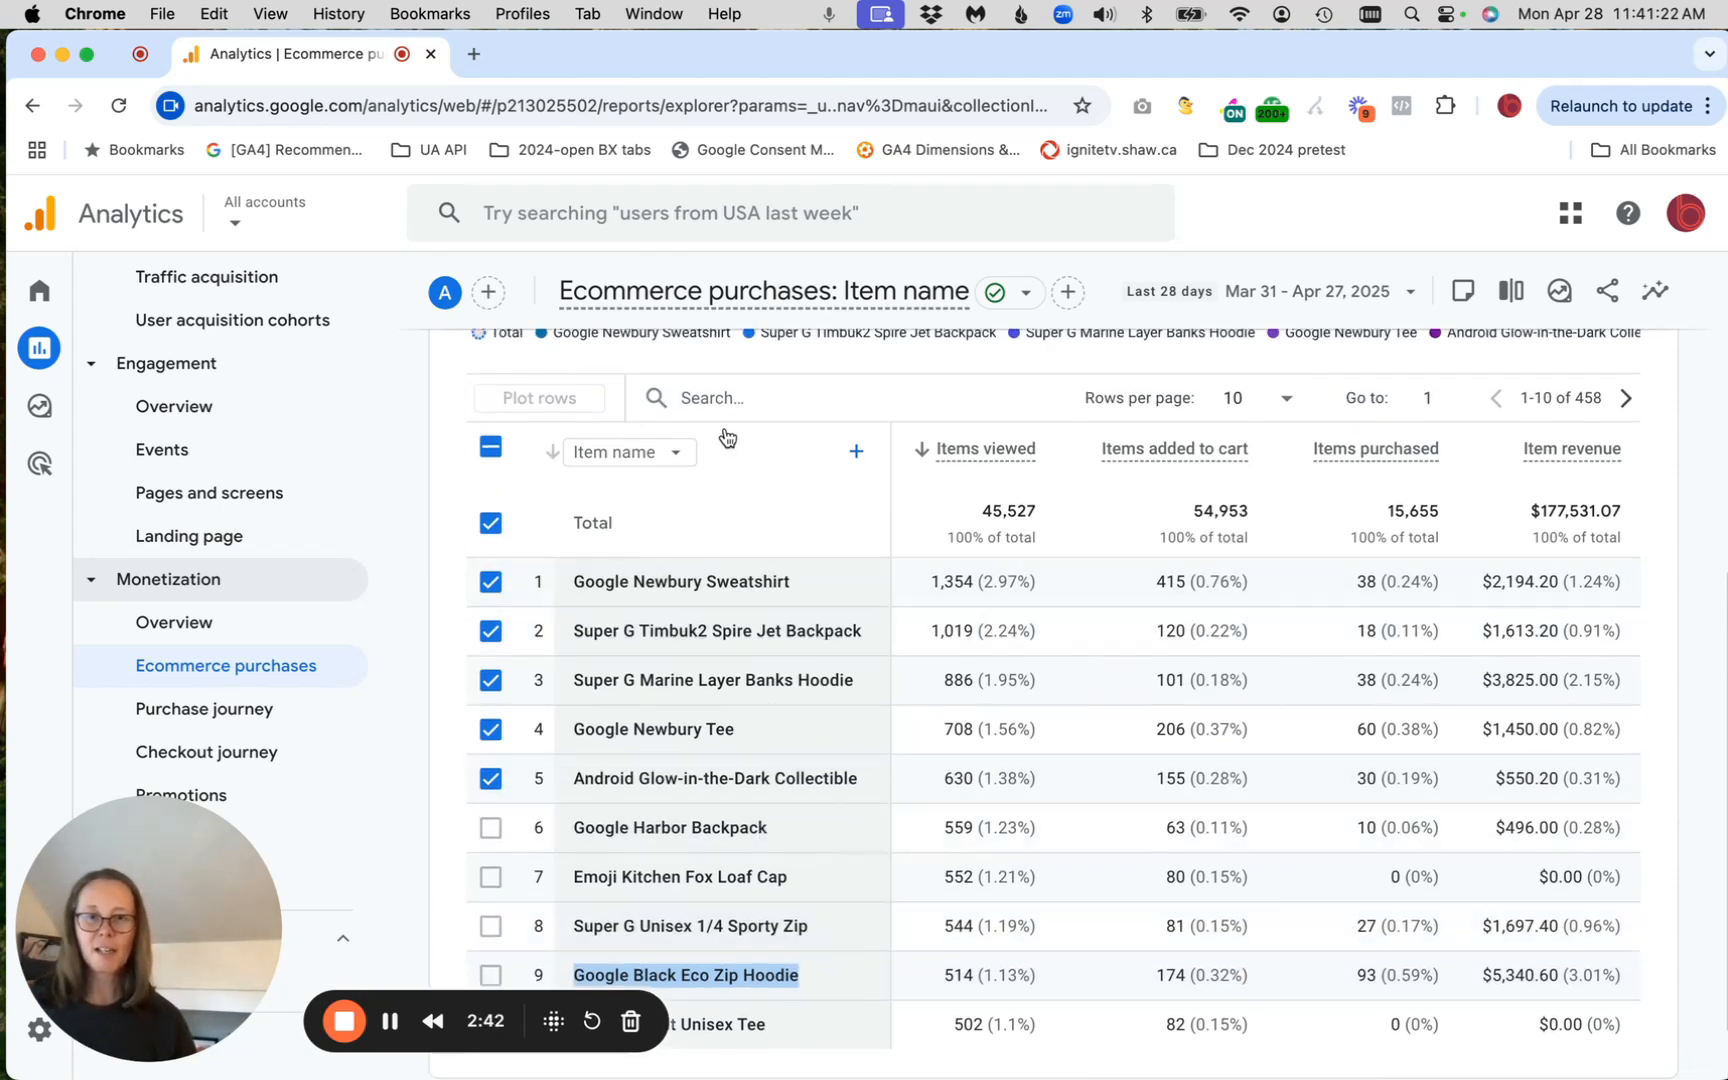
pyautogui.click(737, 393)
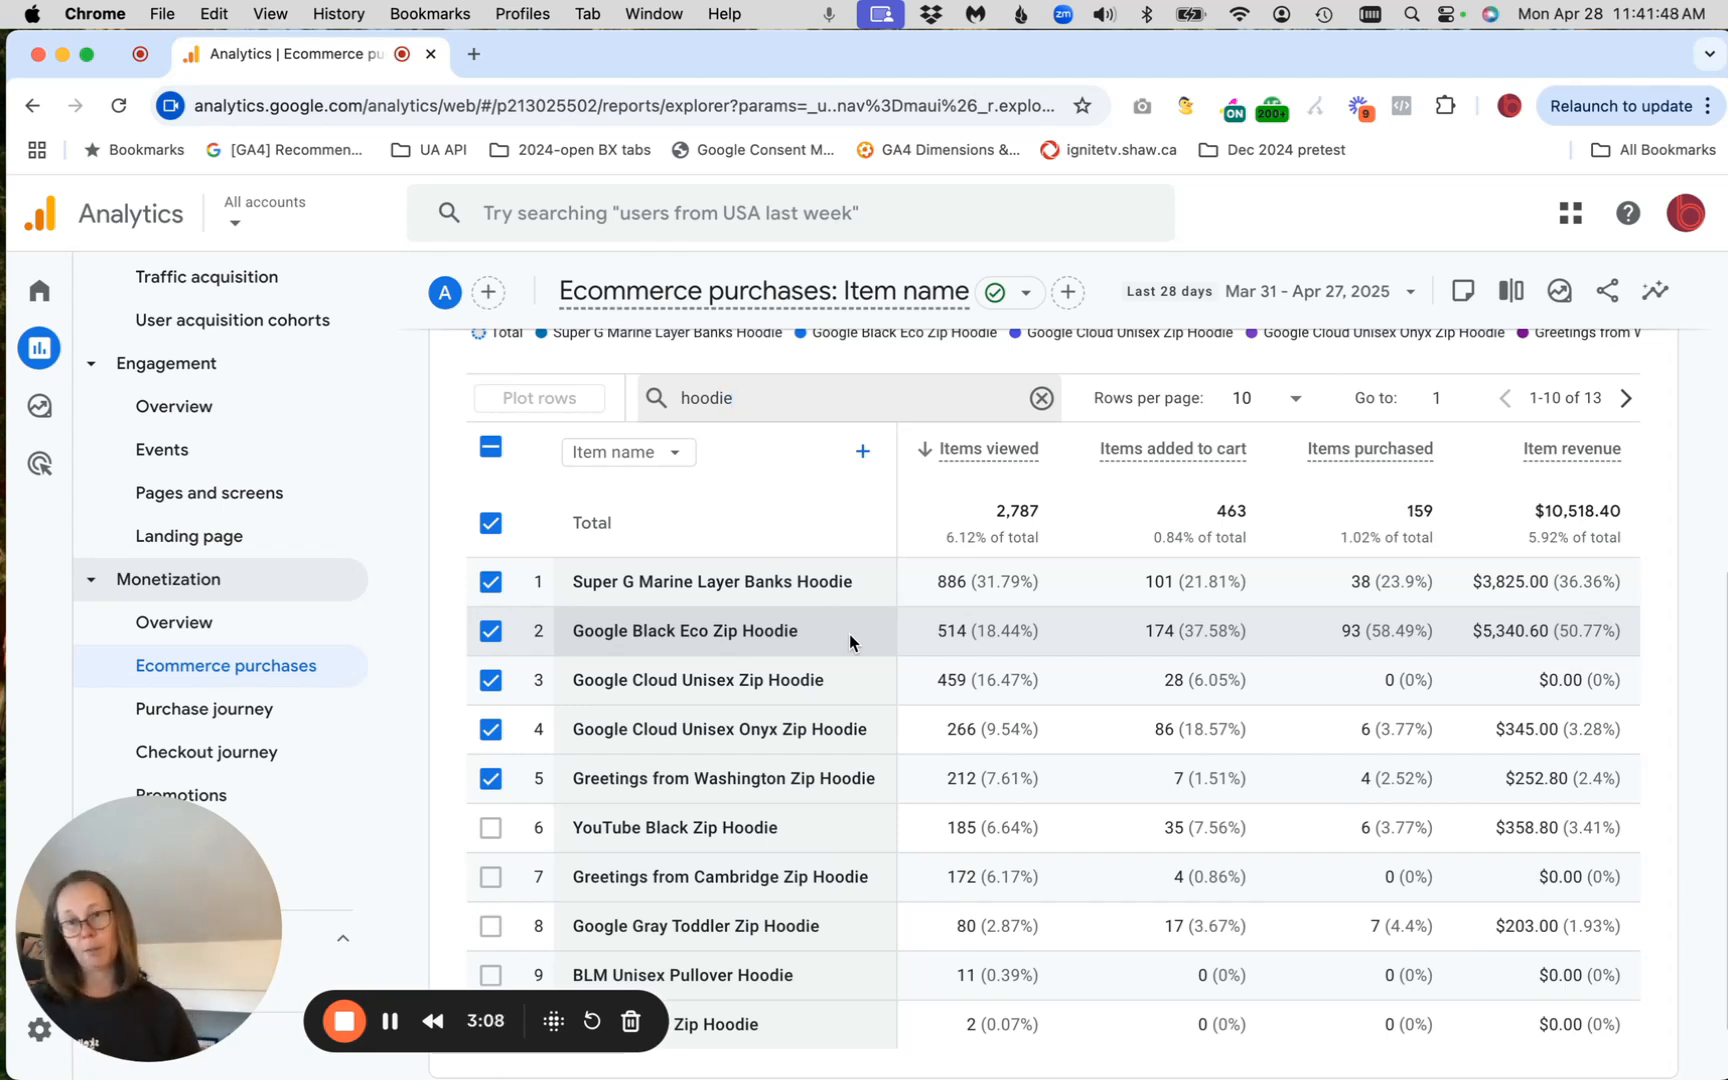
pyautogui.scroll(6, 810, 556)
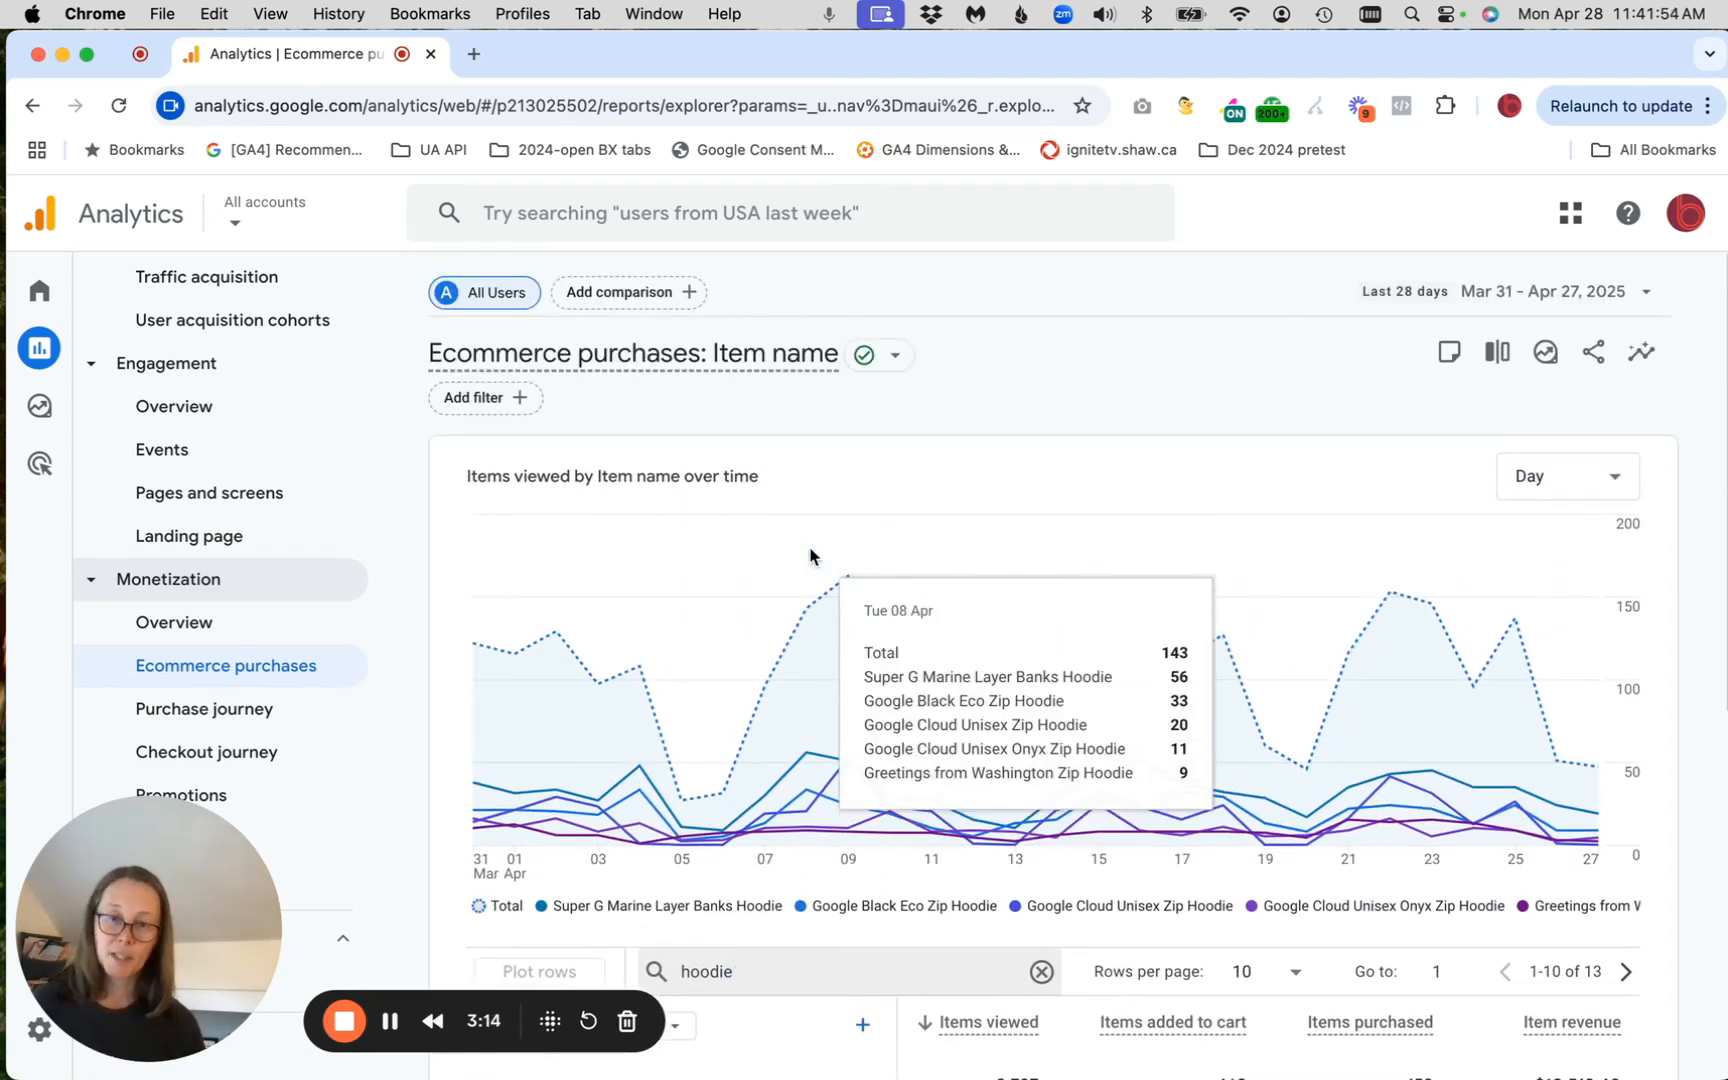
pyautogui.scroll(-3, 810, 556)
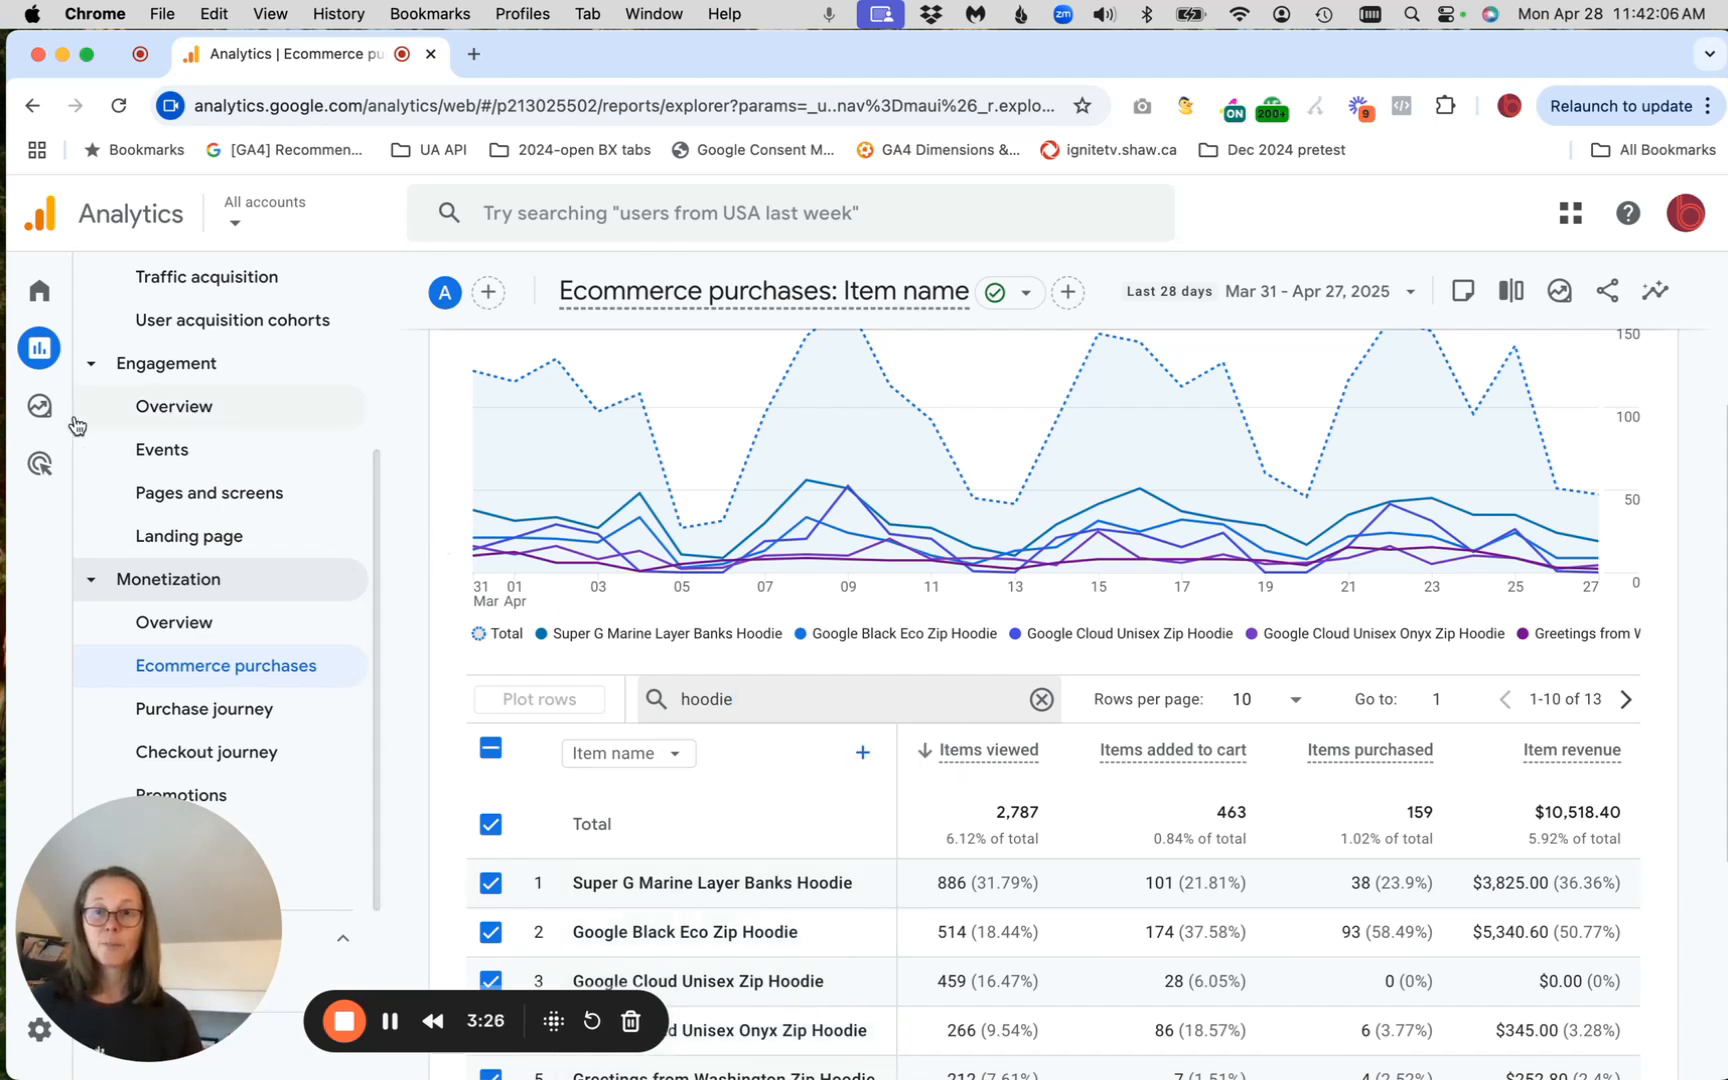
# Create a new path exploration and clear its default path to start over
pyautogui.click(137, 412)
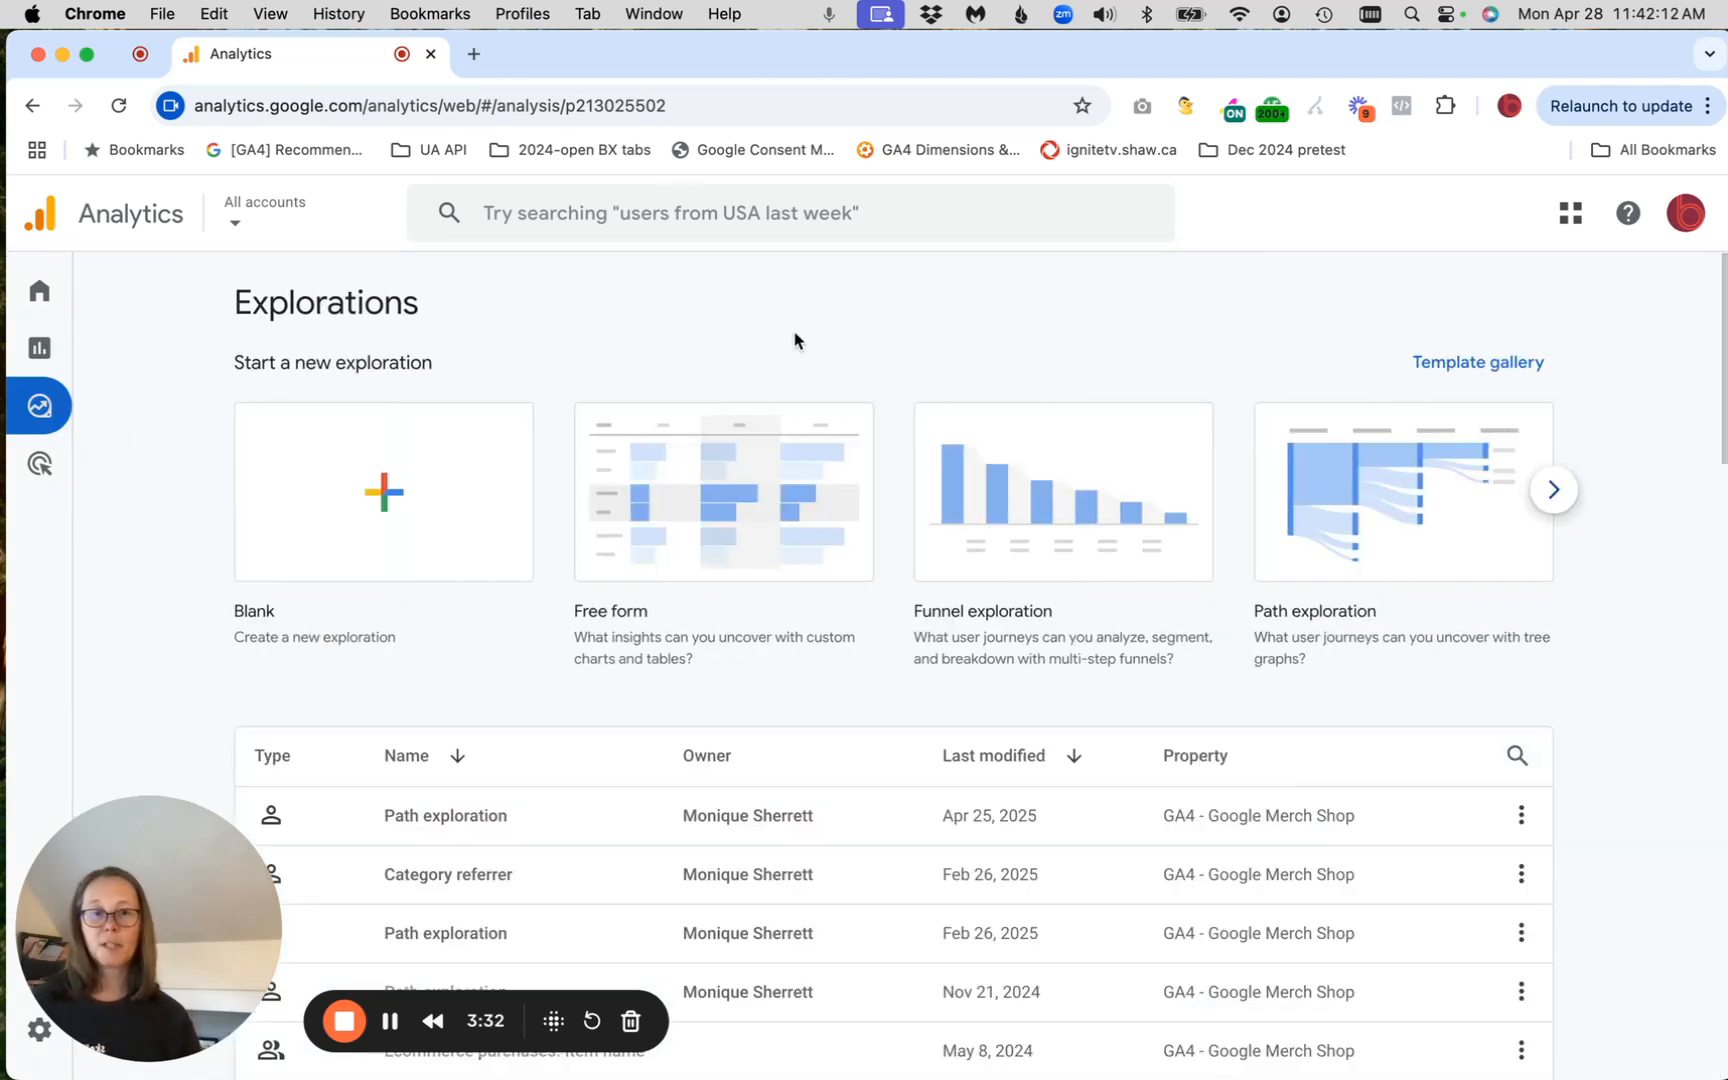
pyautogui.click(1343, 494)
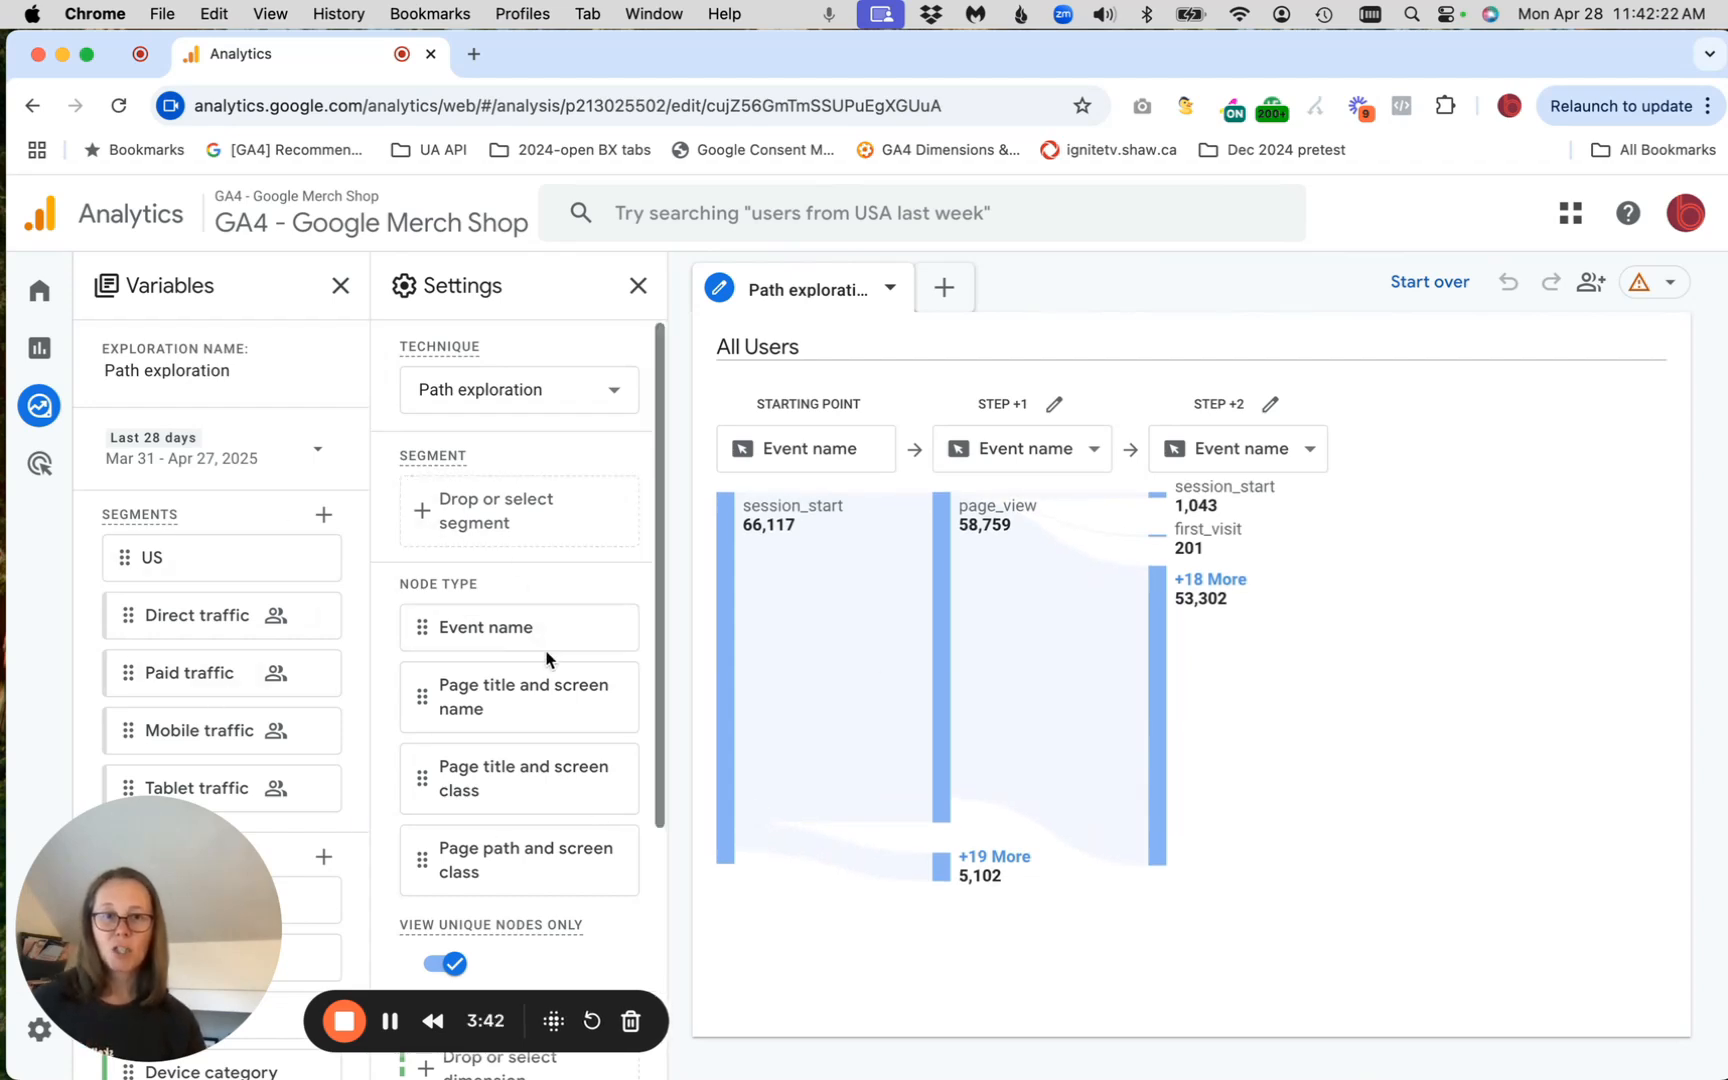
pyautogui.click(1423, 290)
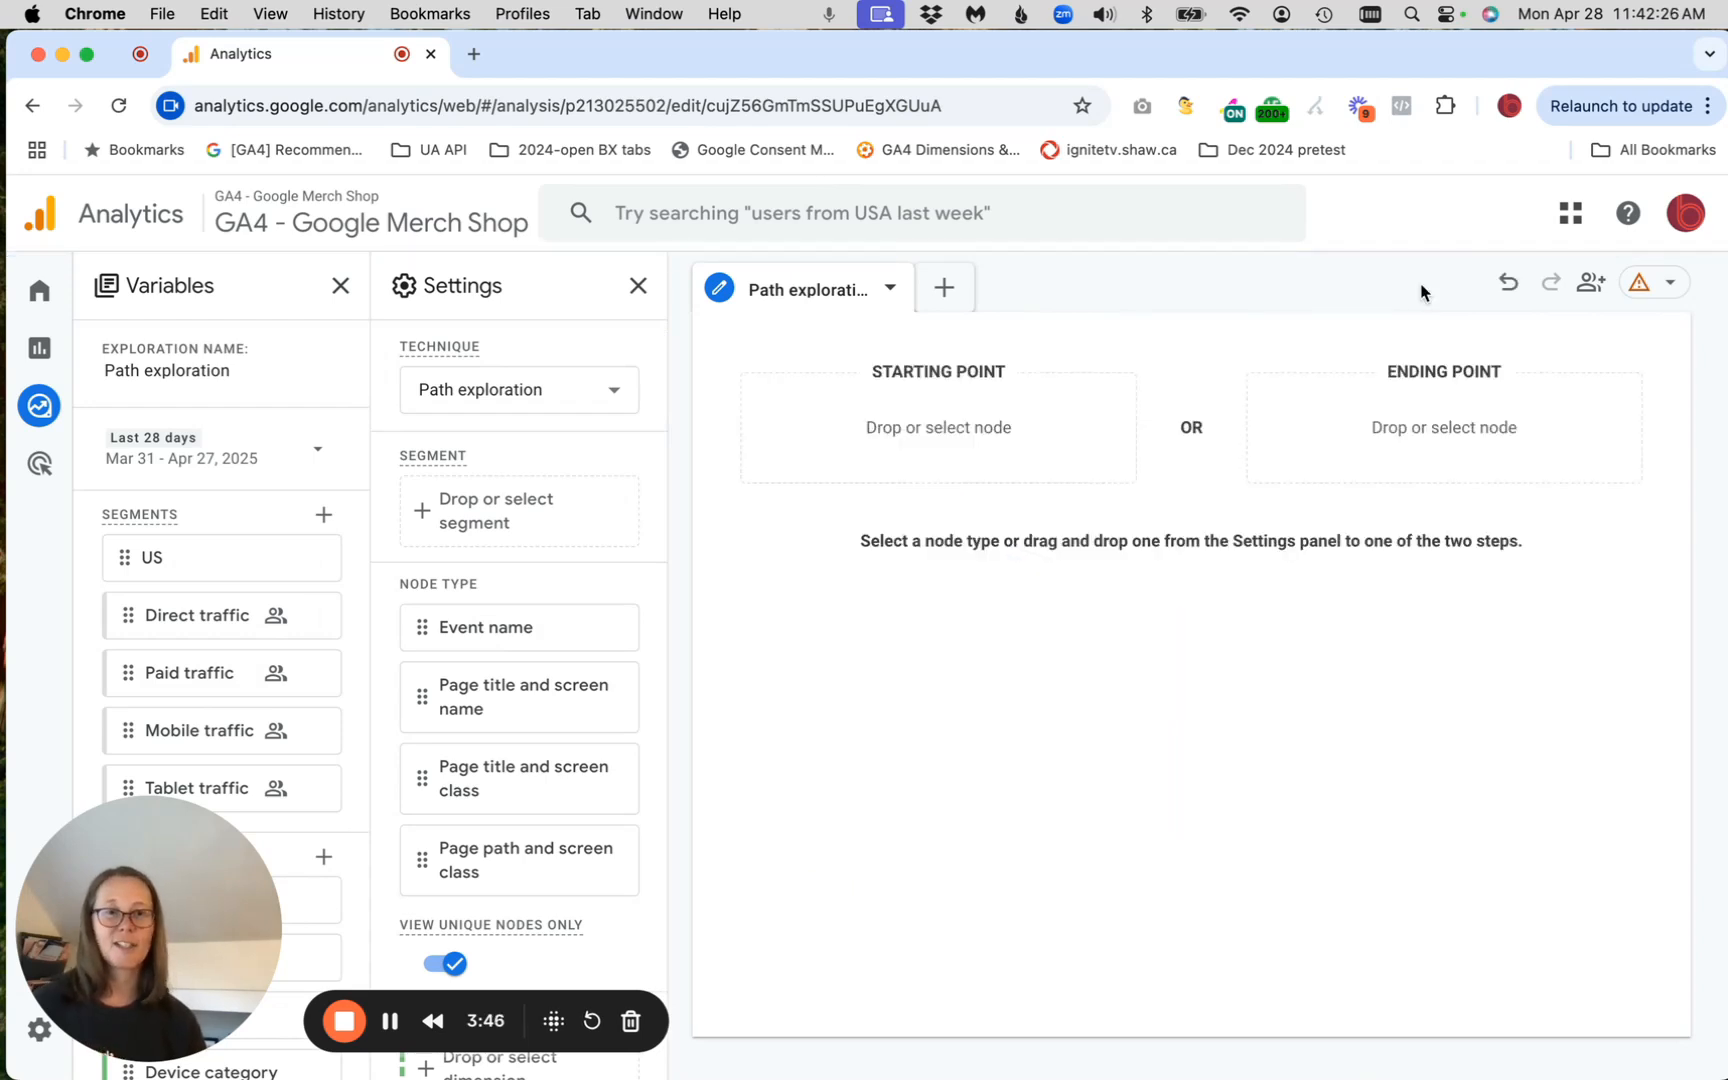
# Build a backward path with the view_promotion event as the ending point and expand the page_view node preceding it
pyautogui.click(1482, 432)
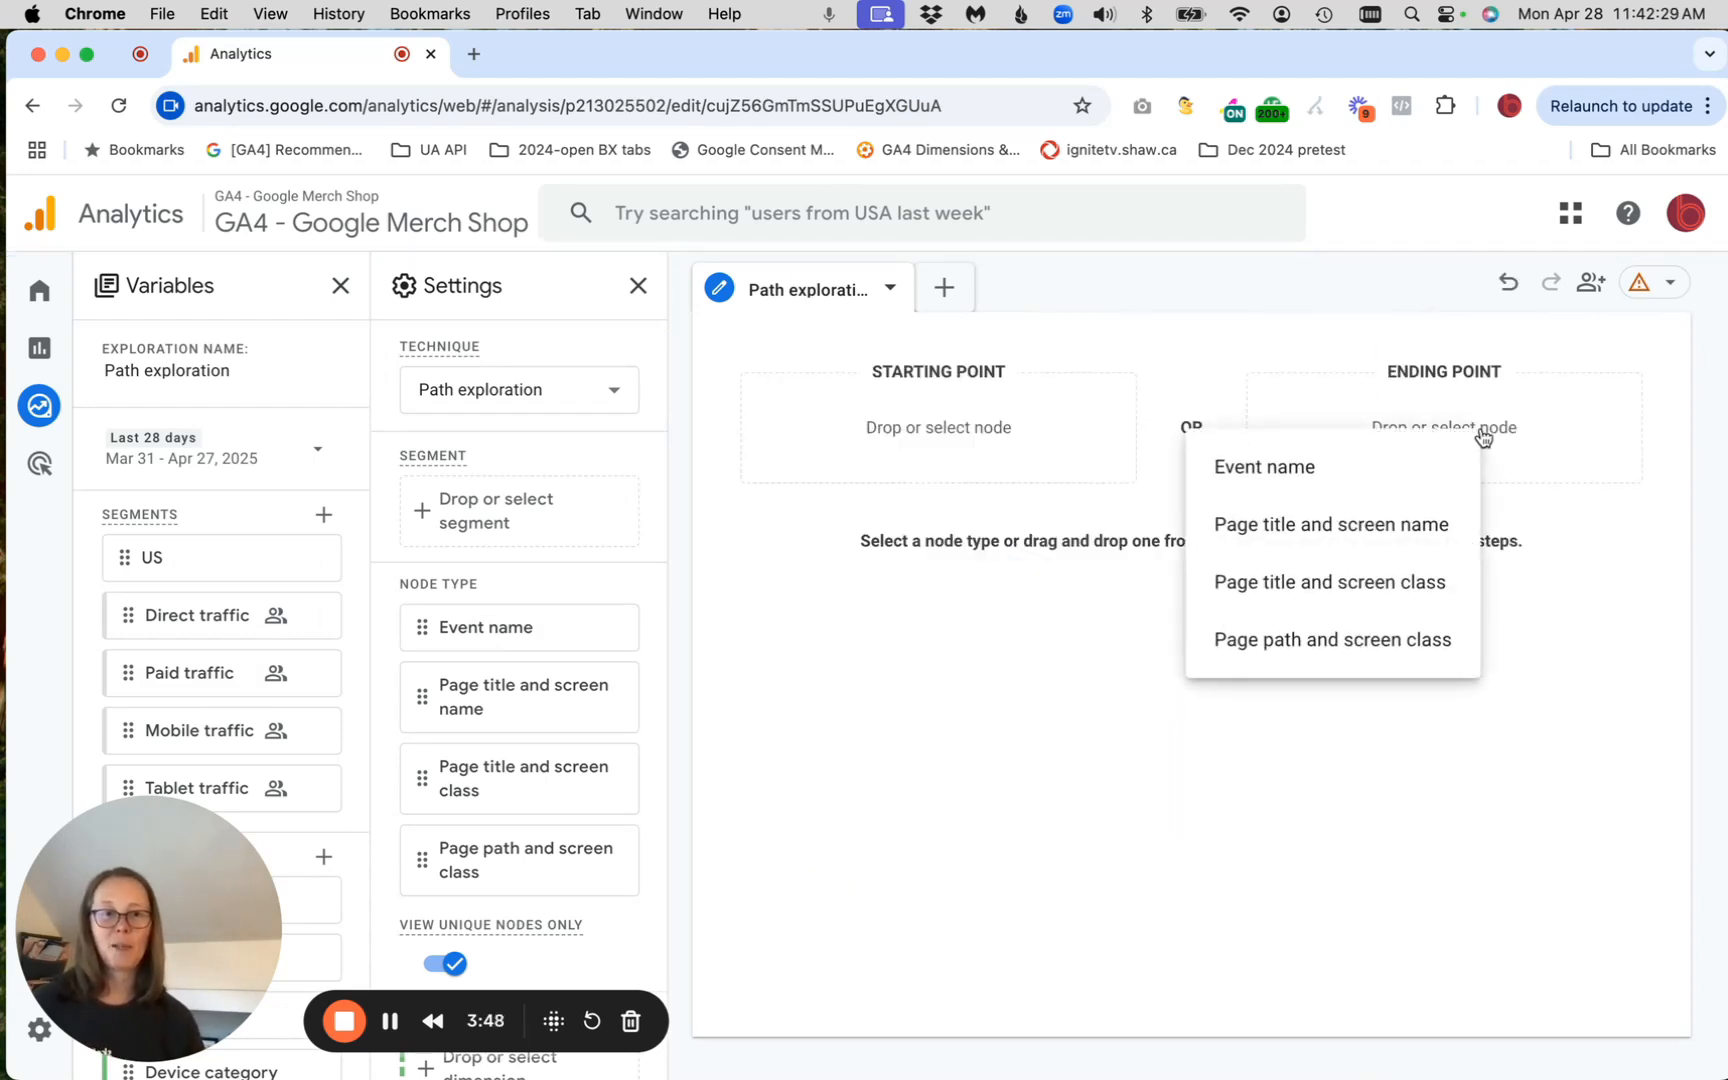
pyautogui.click(1310, 464)
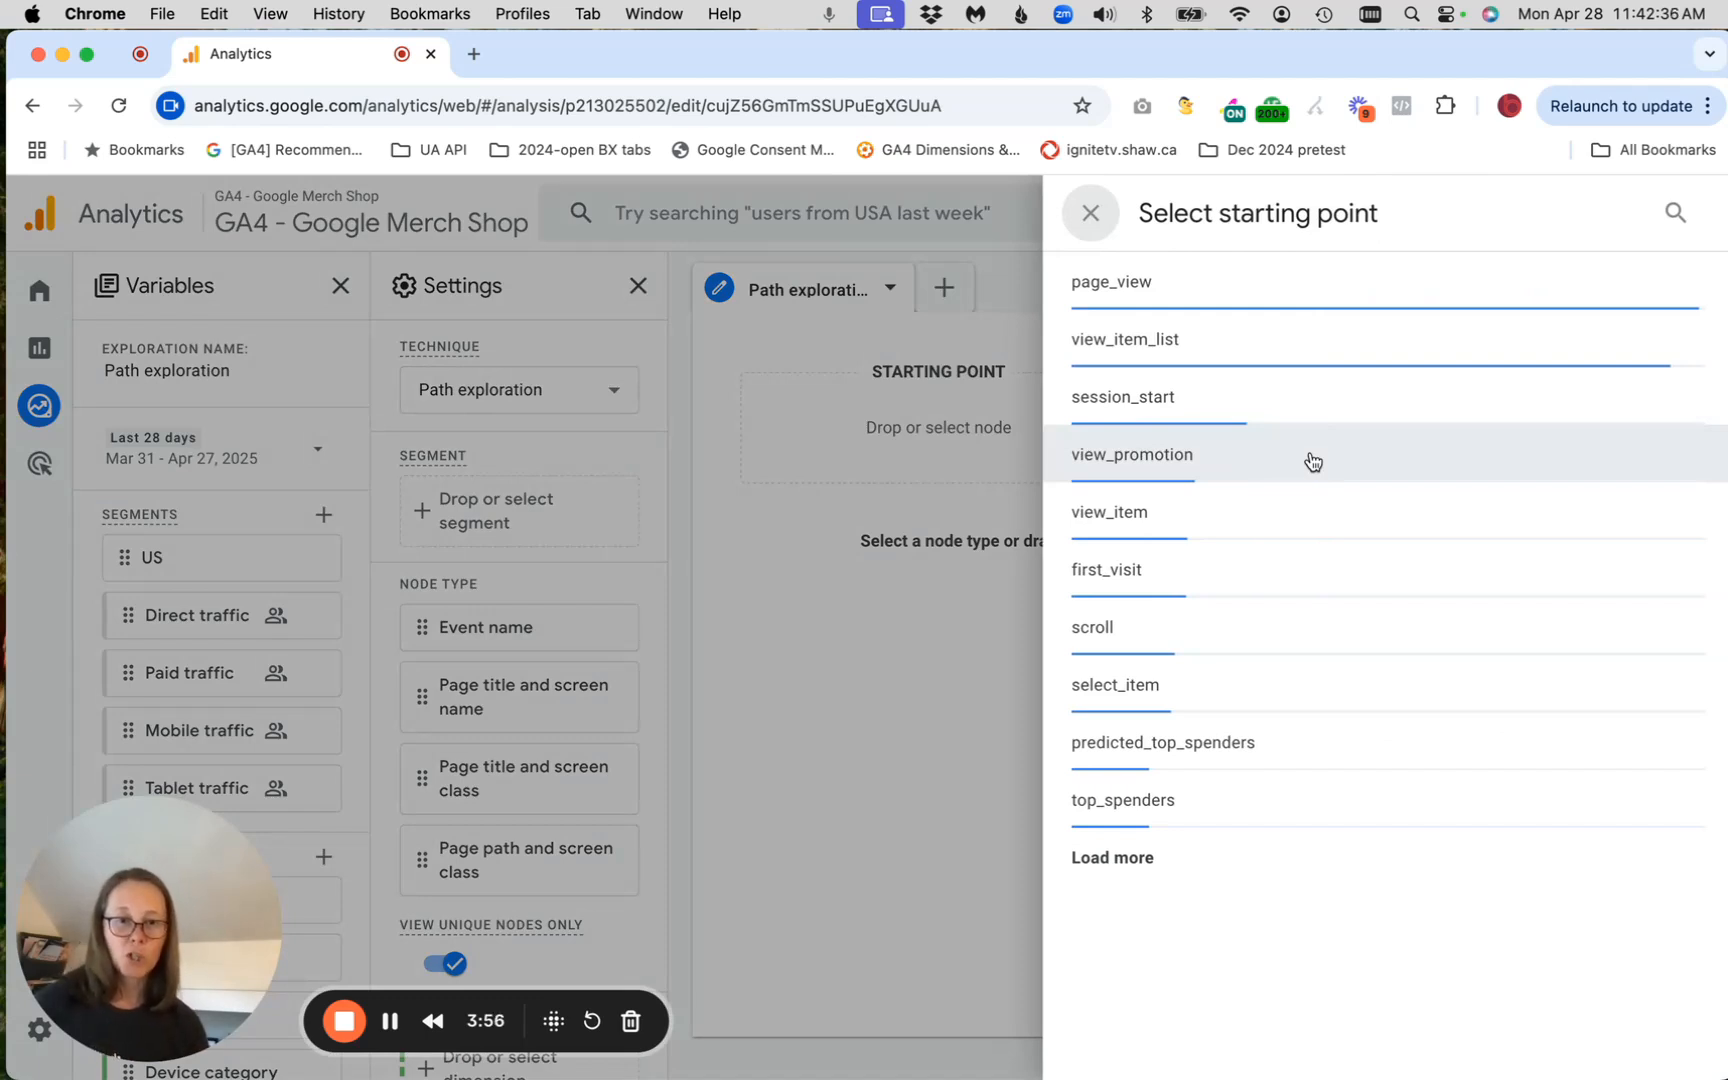
pyautogui.click(1156, 857)
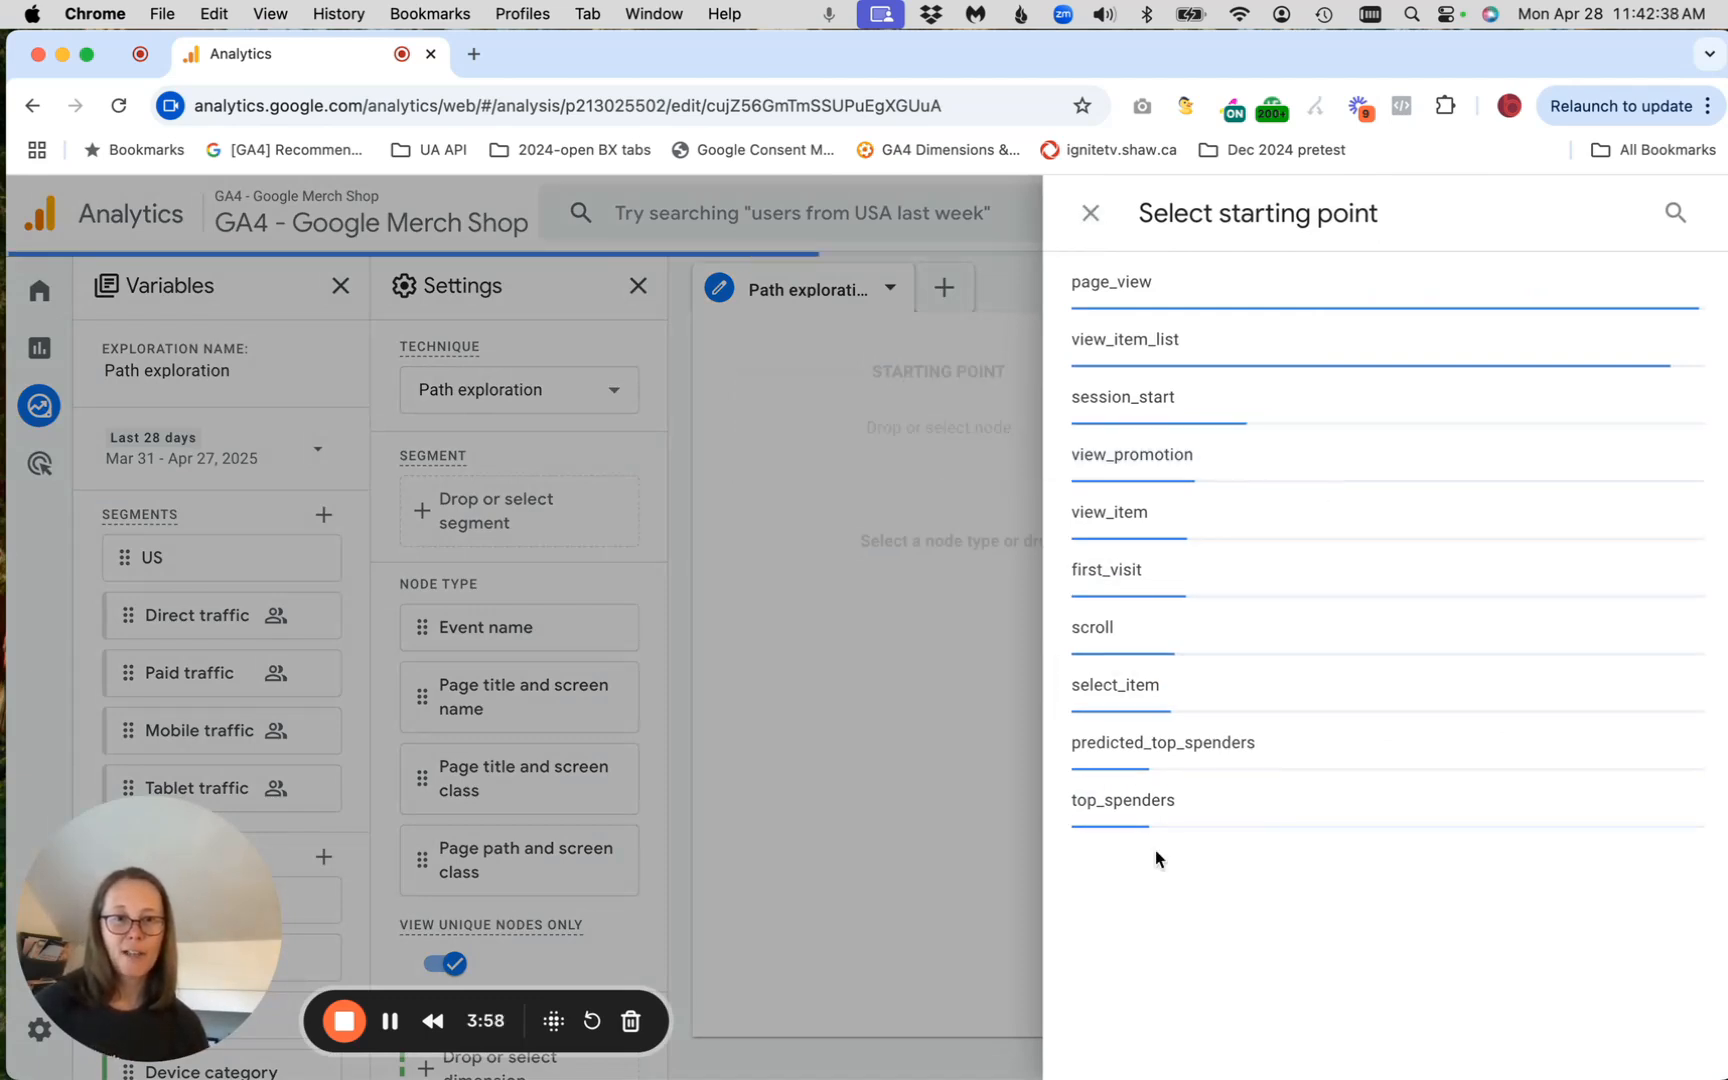
pyautogui.click(1150, 456)
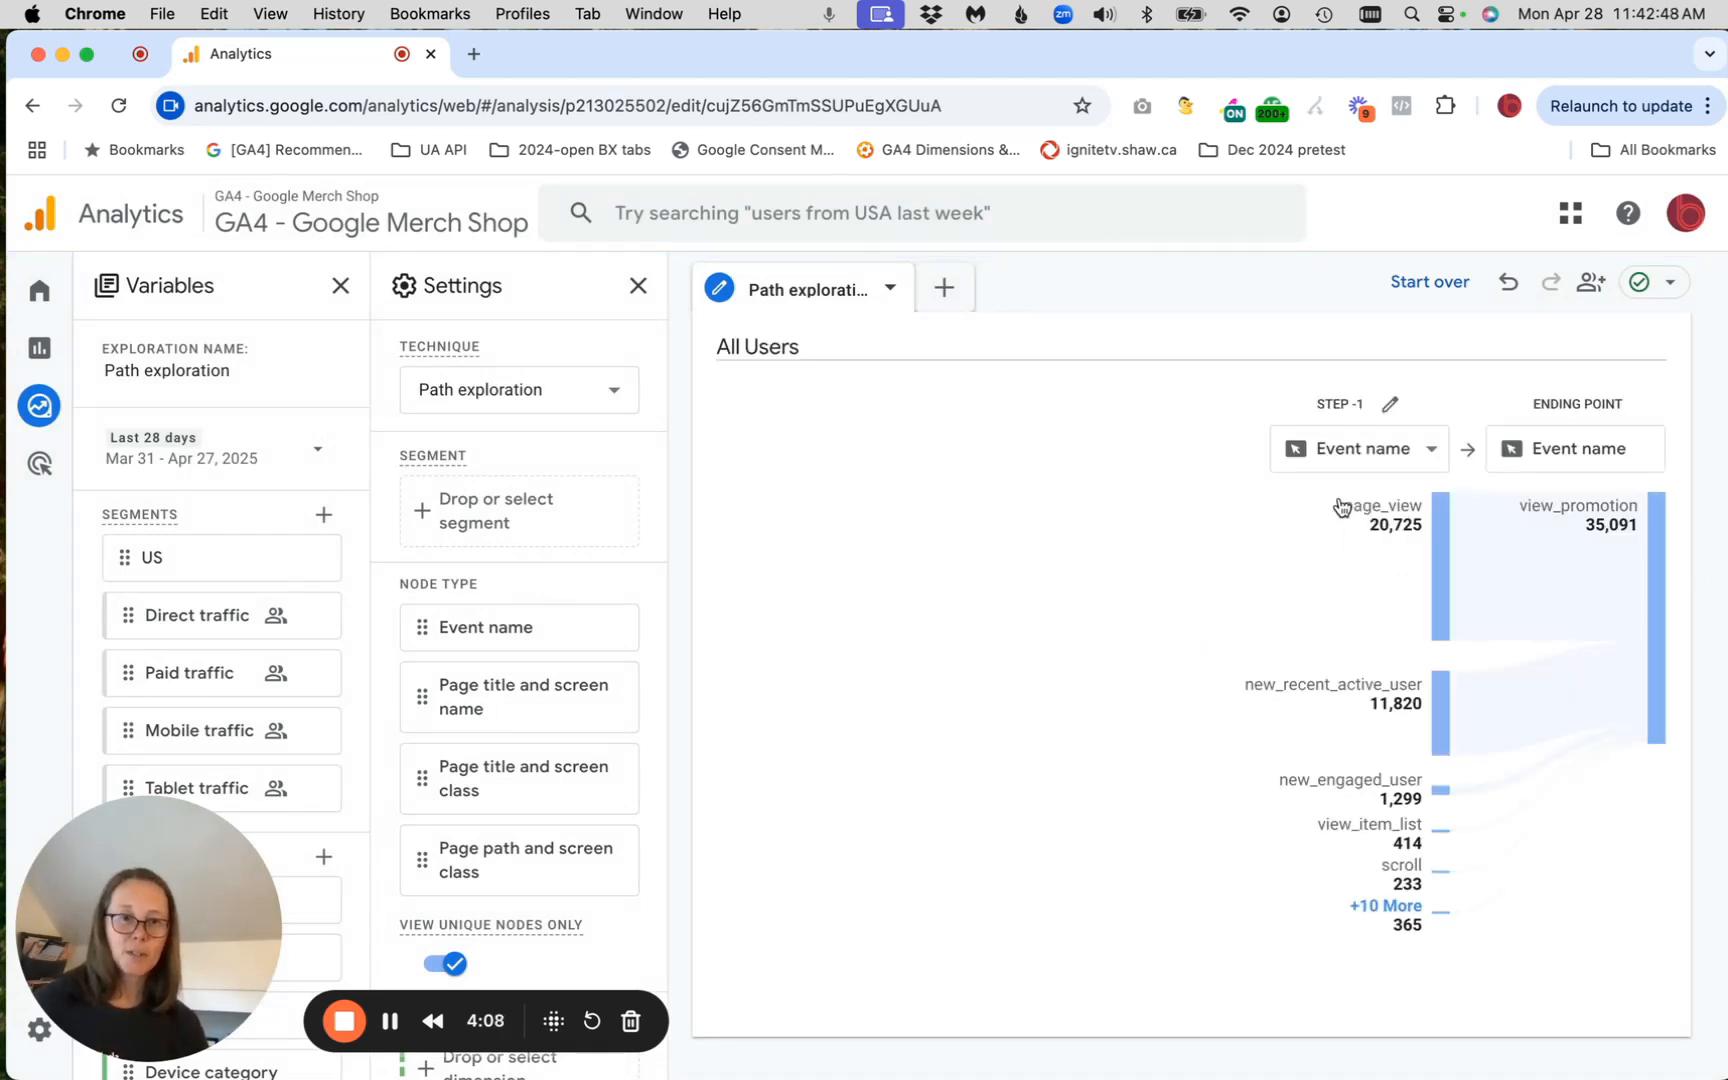
pyautogui.click(1365, 537)
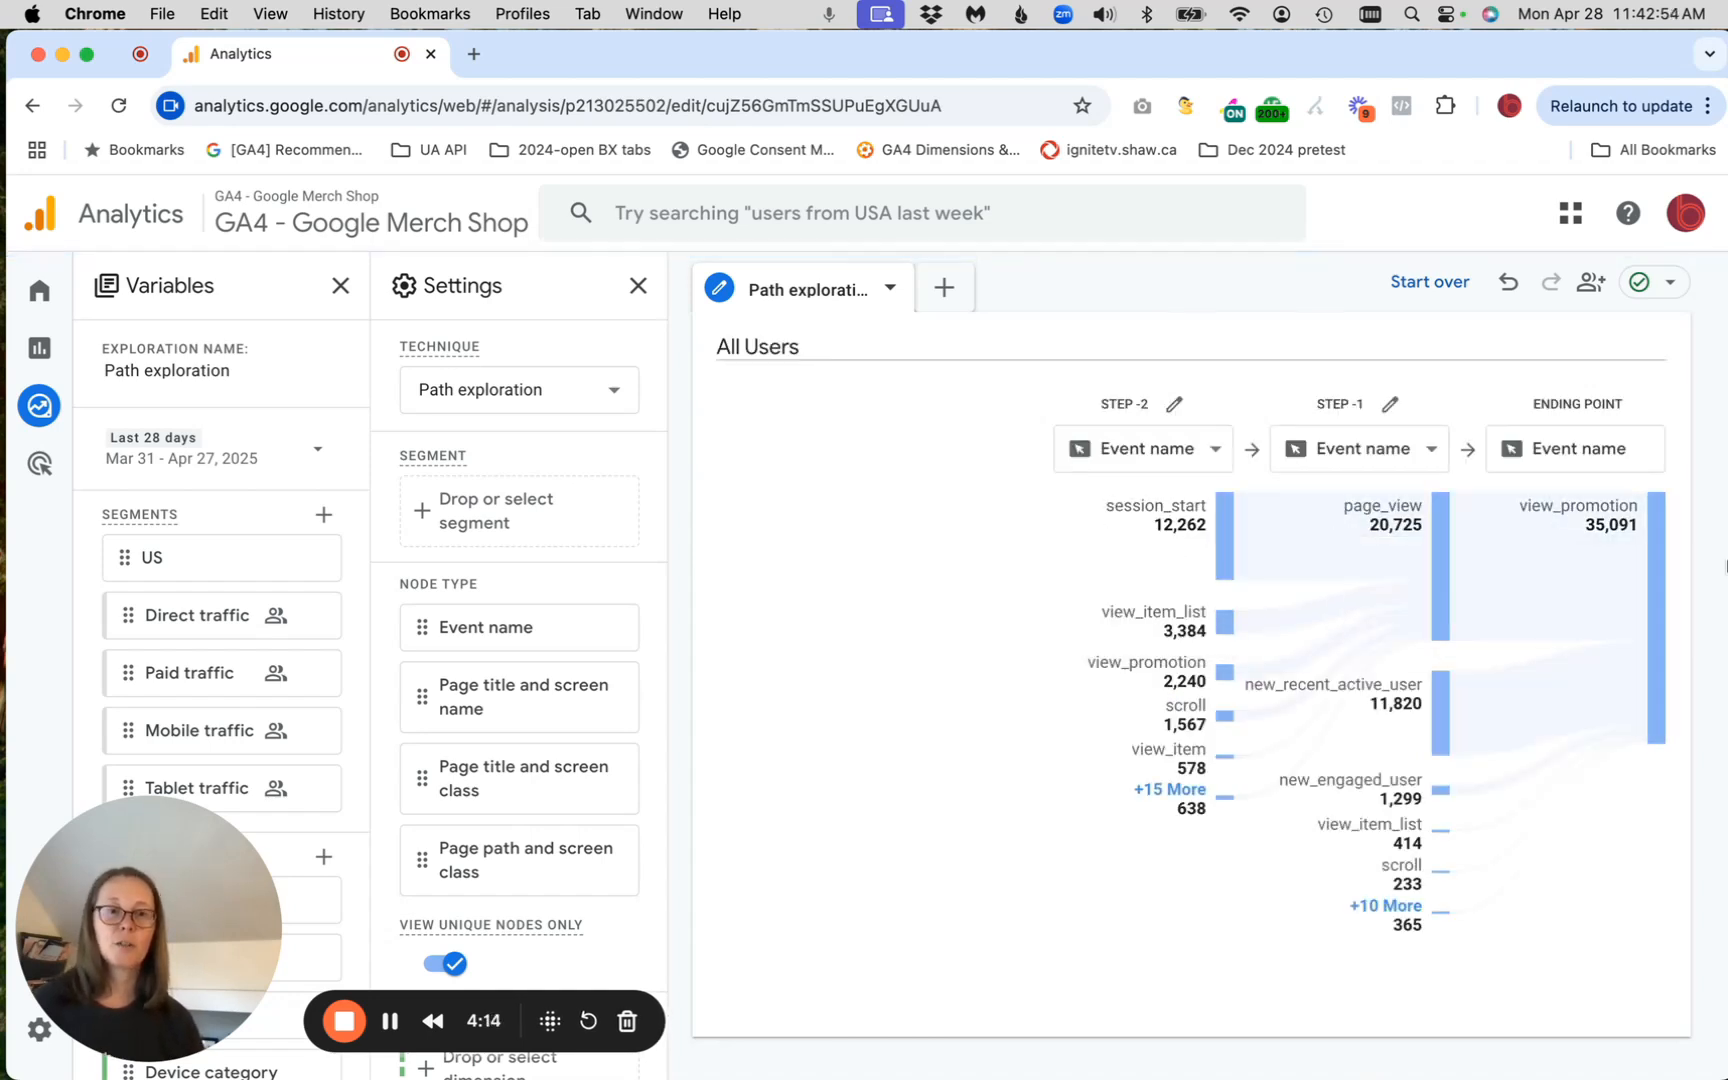
# Change step -1 to Page title and screen name, expand its remaining pages, and review which pages precede view_promotion
pyautogui.click(1342, 452)
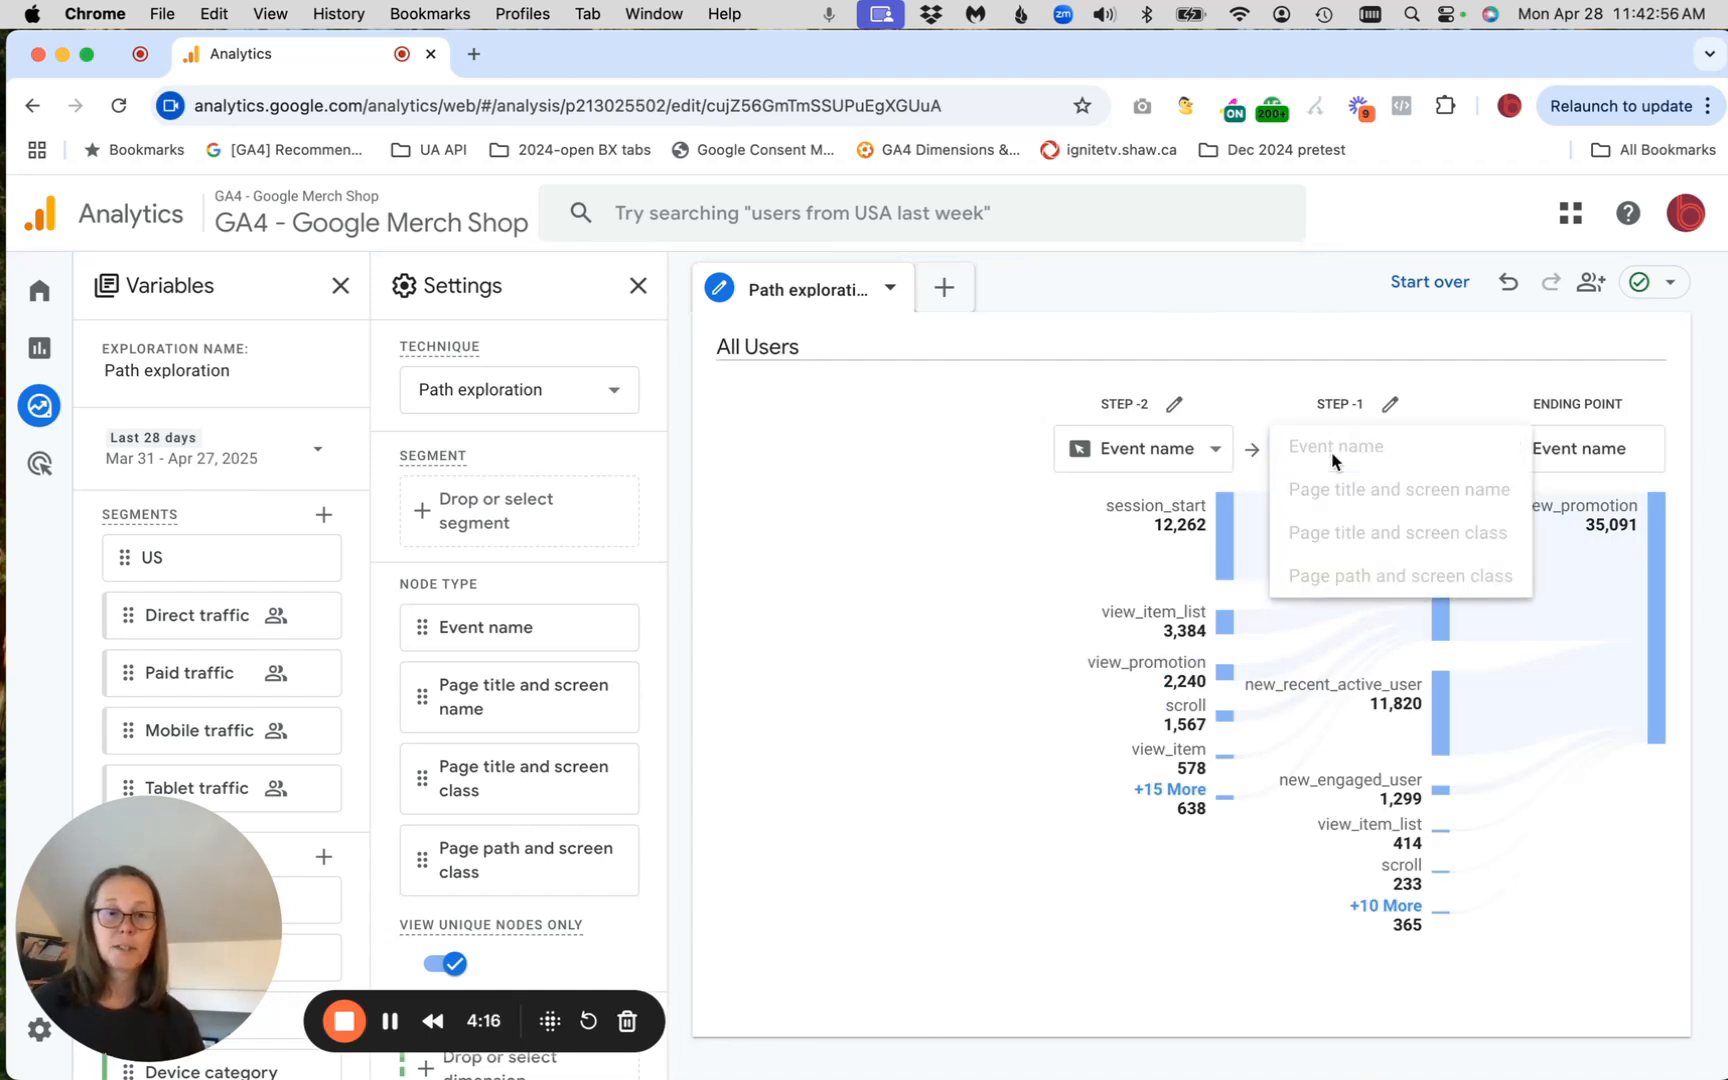
pyautogui.click(1352, 490)
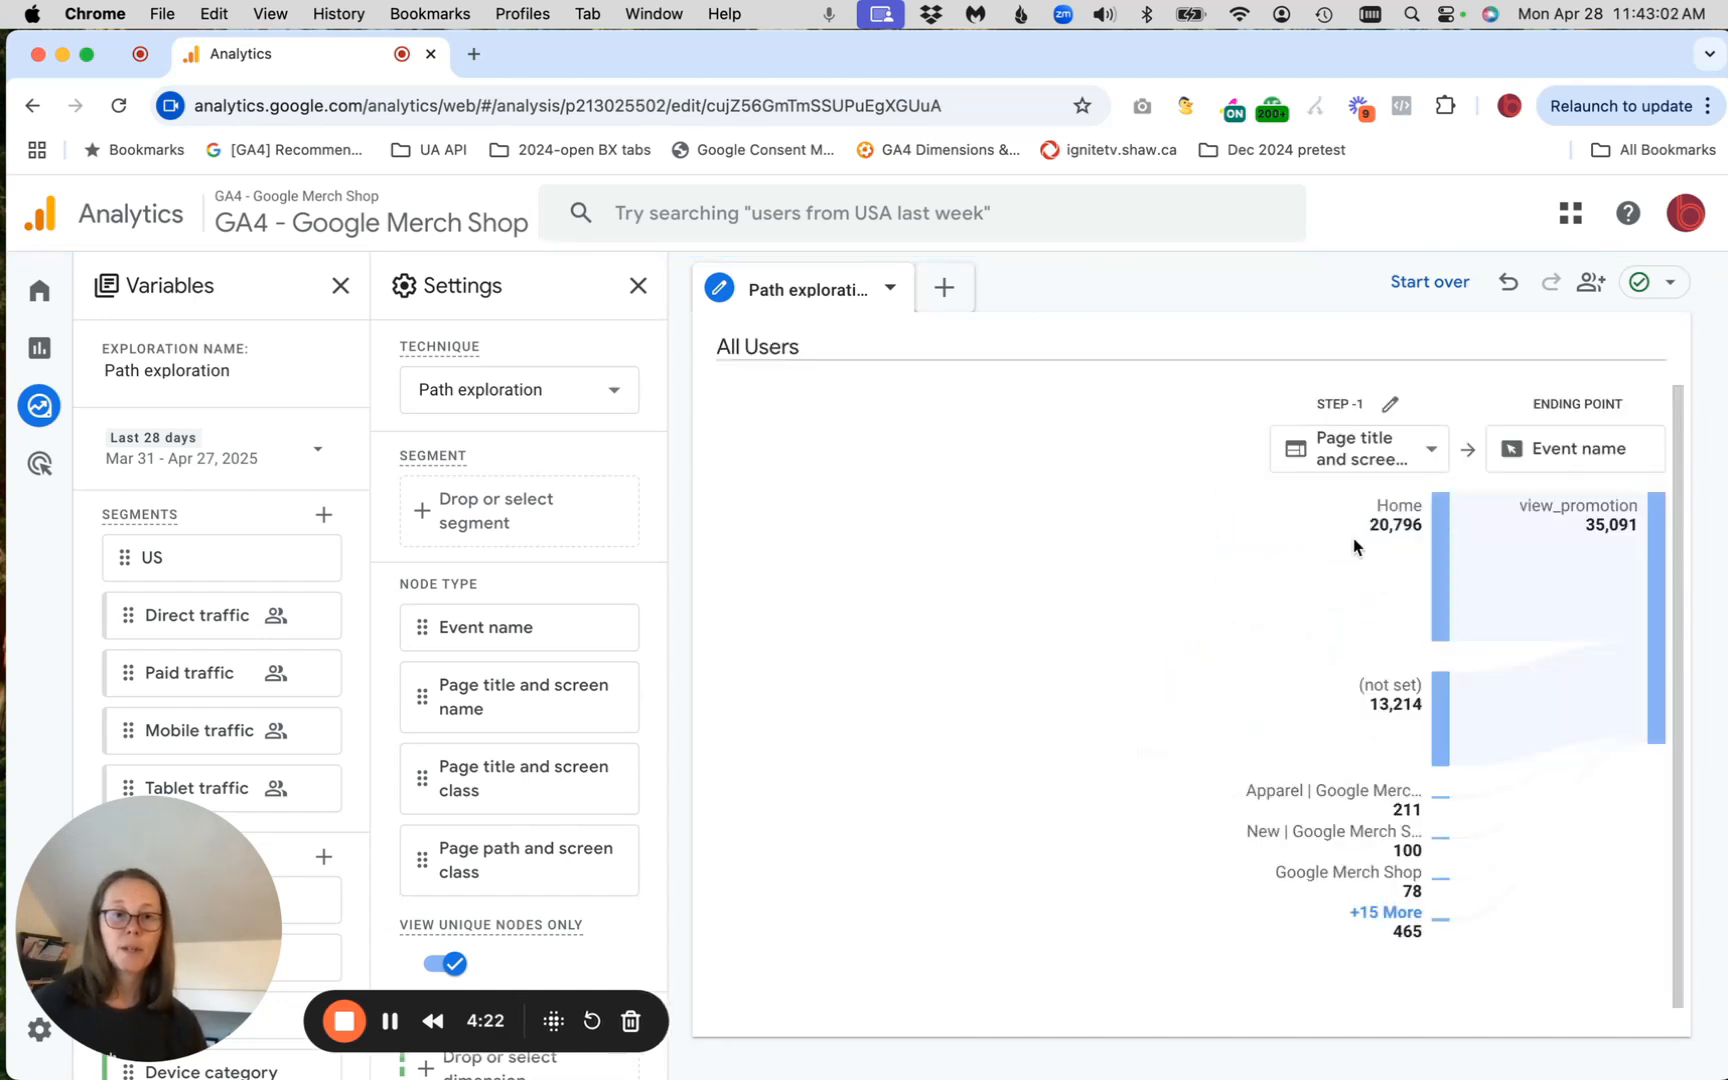
pyautogui.moveTo(1442, 726)
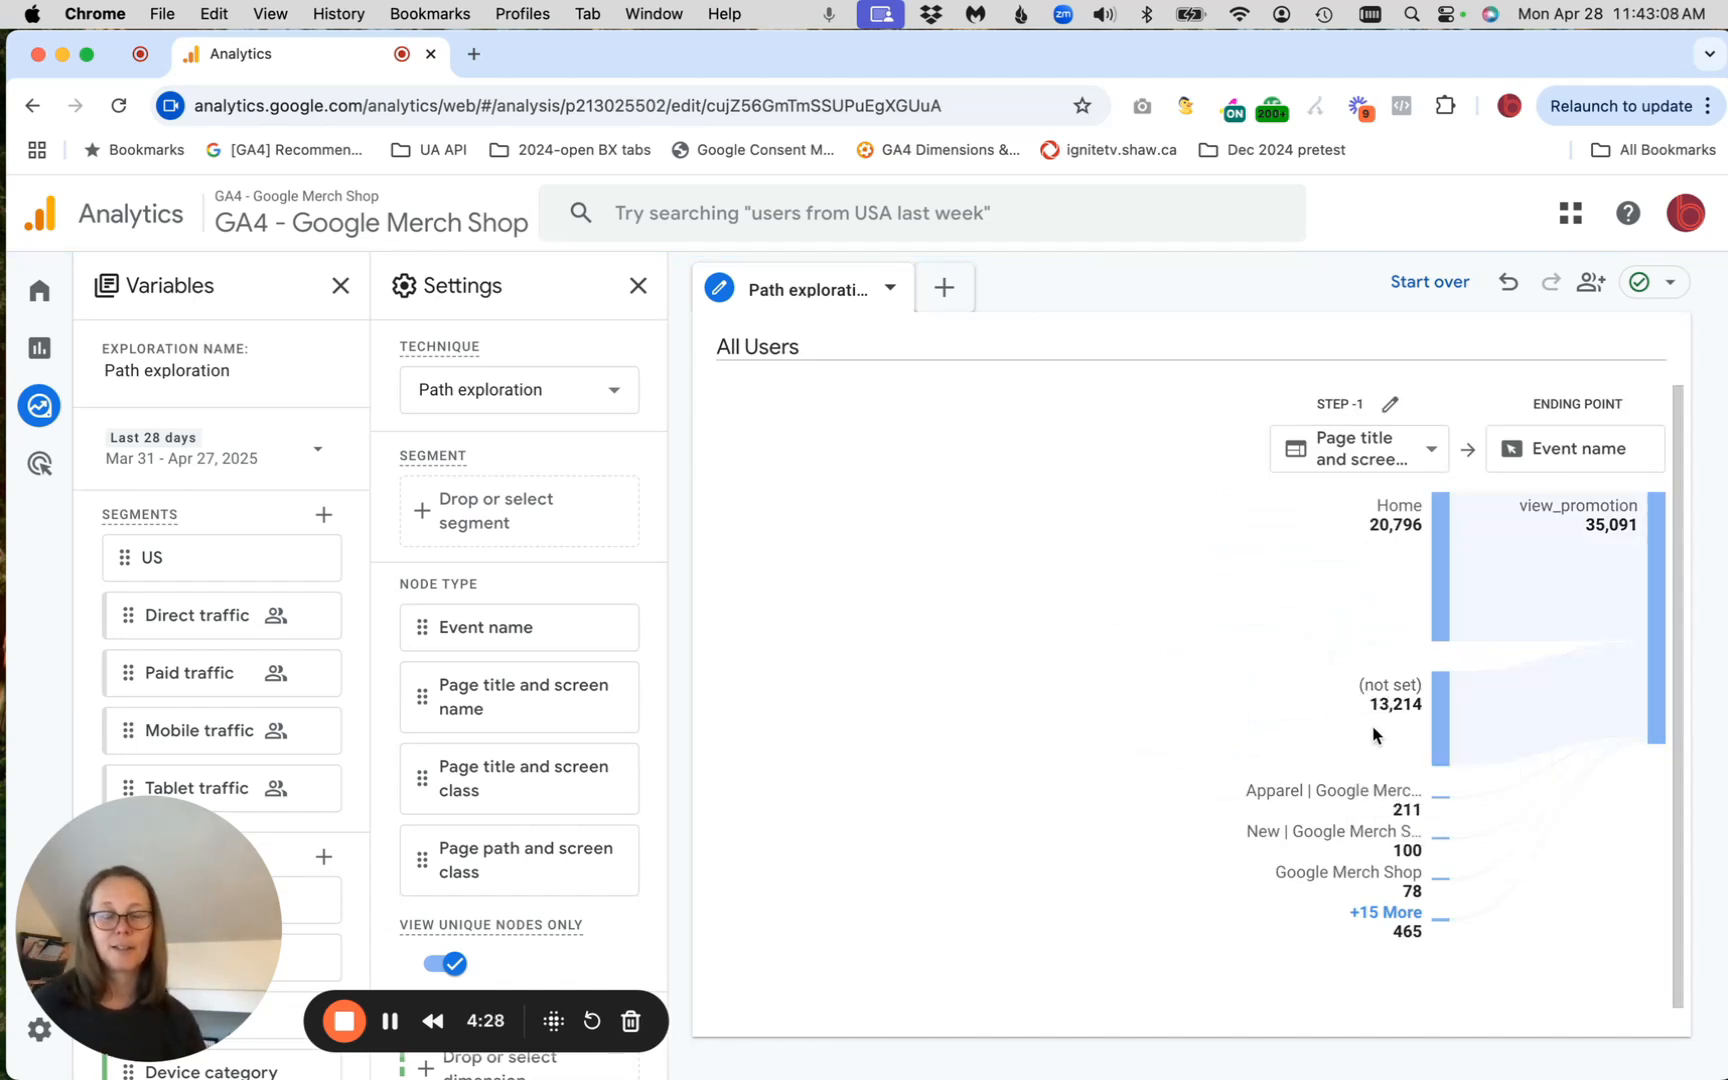
pyautogui.moveTo(1359, 718)
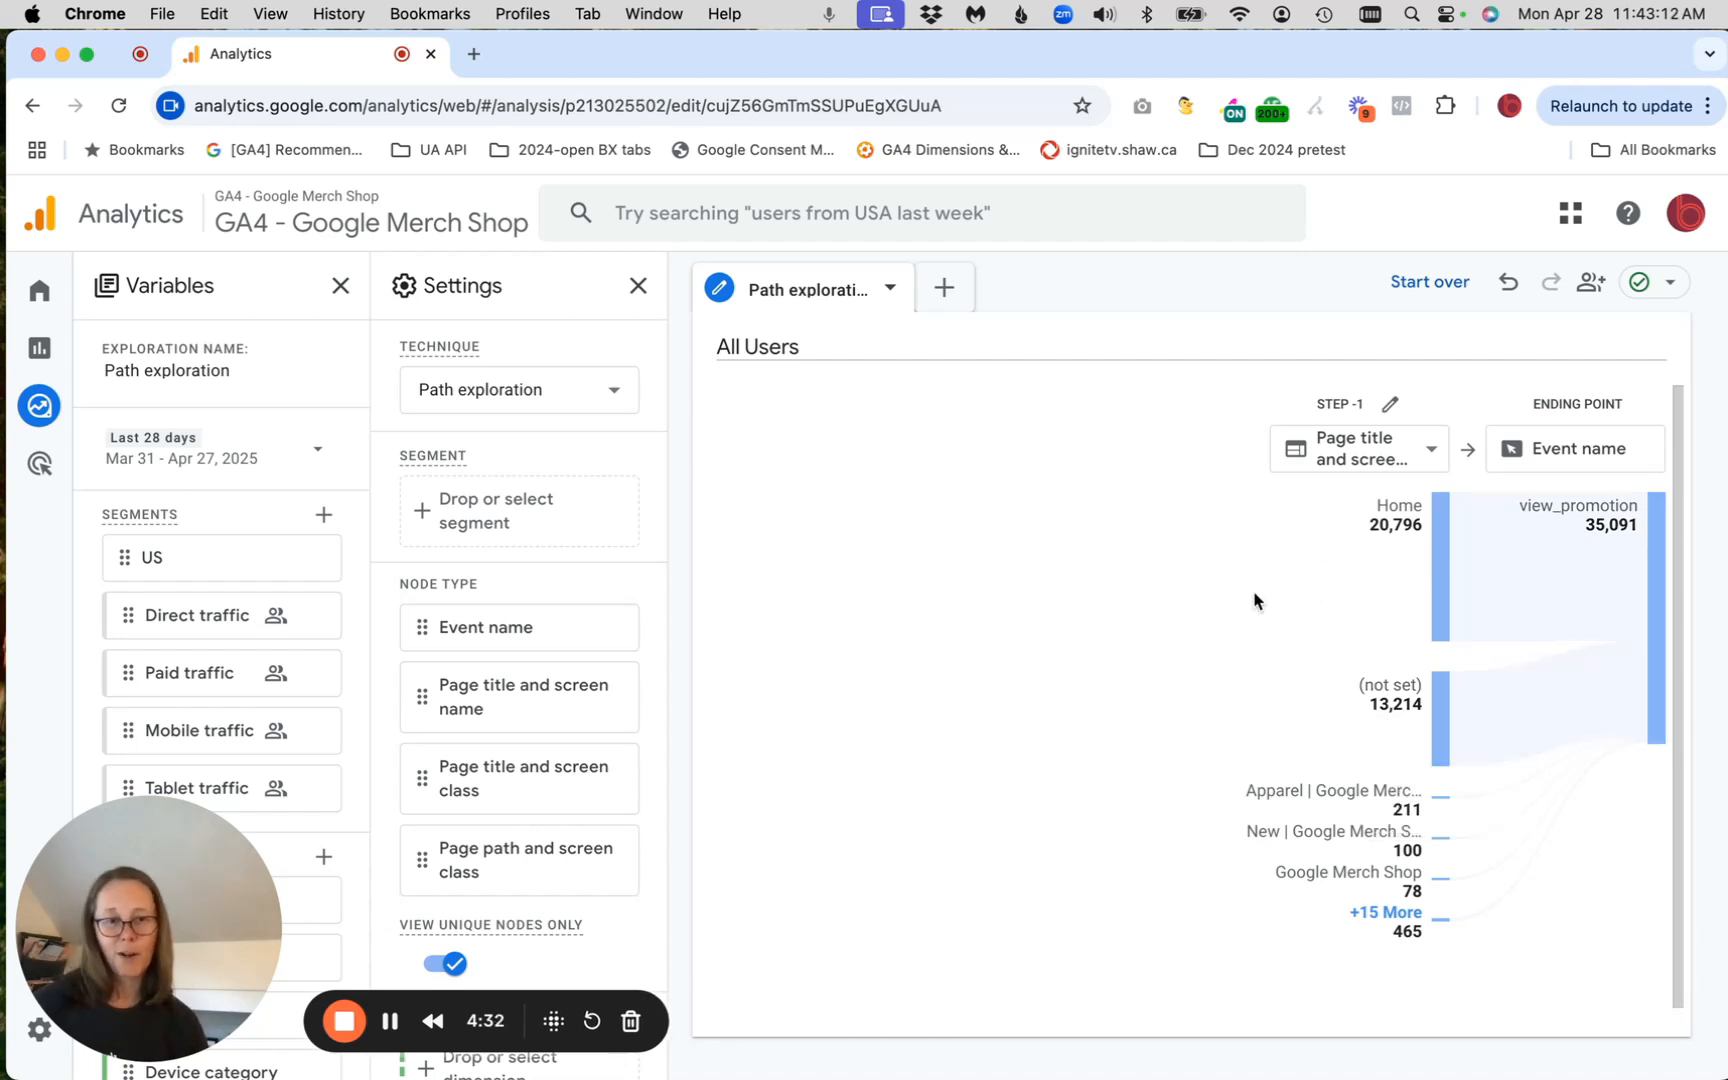
pyautogui.click(1374, 918)
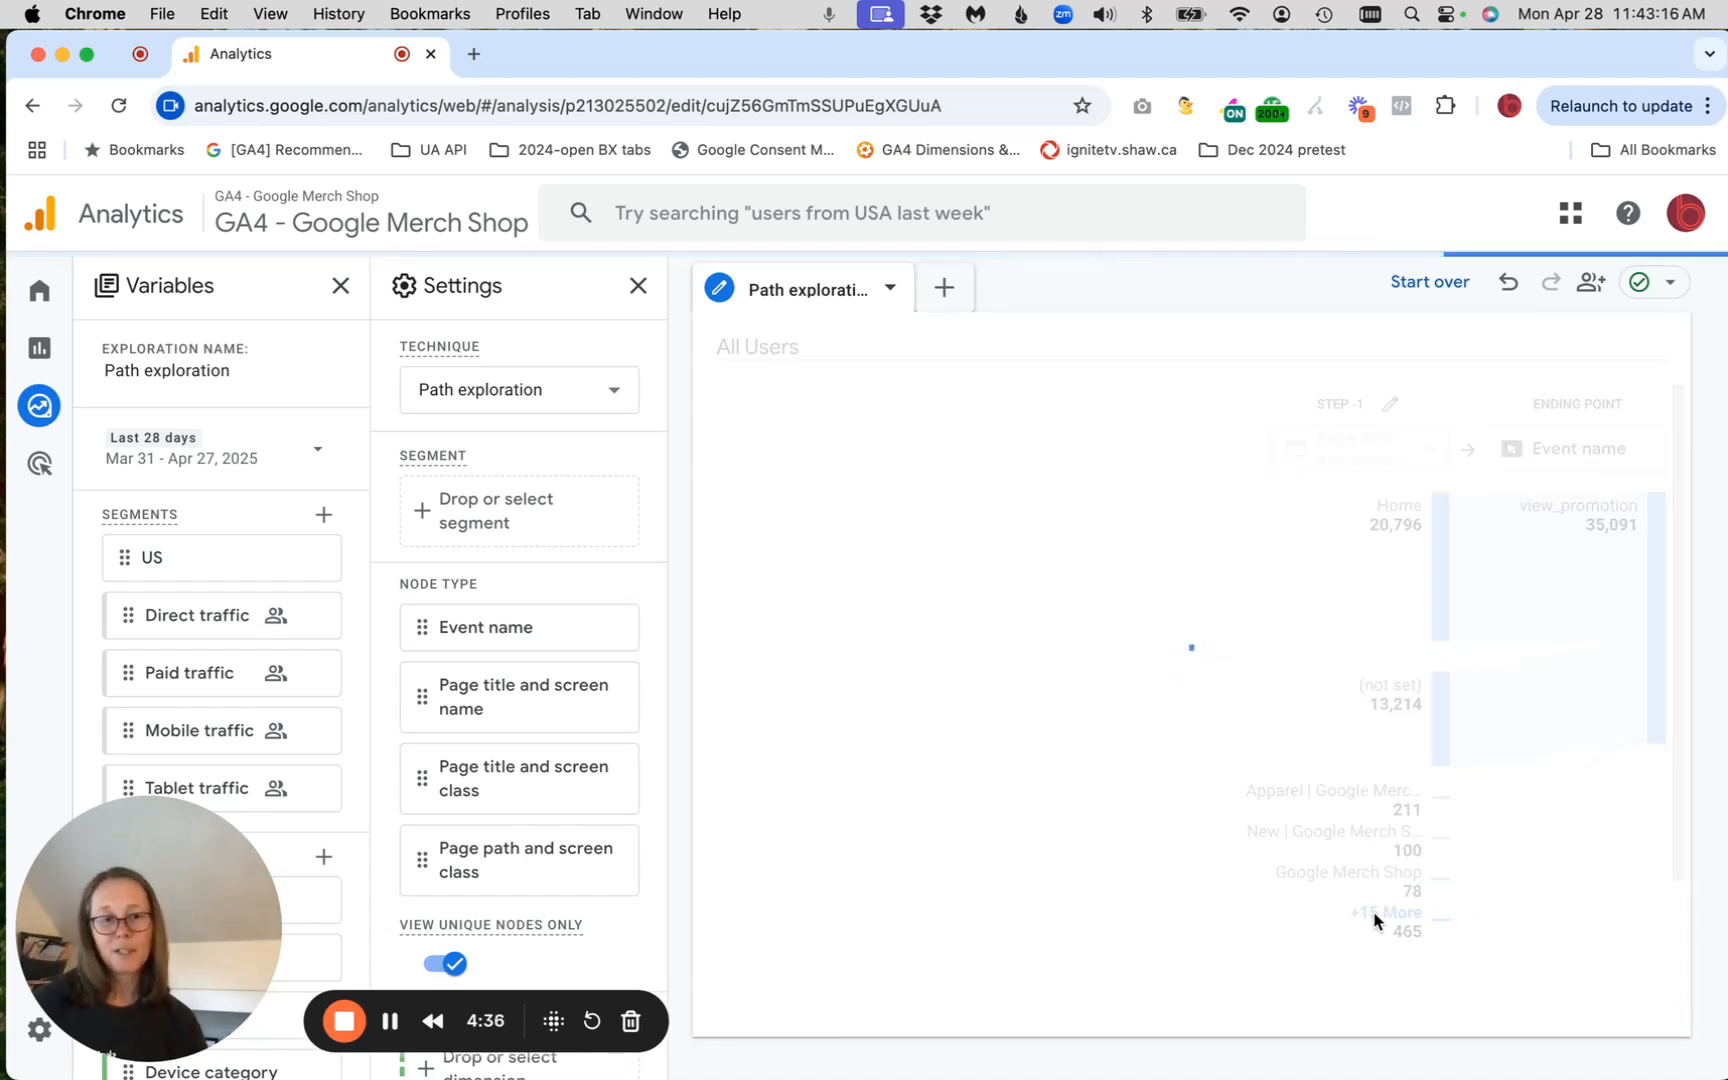
pyautogui.moveTo(1326, 878)
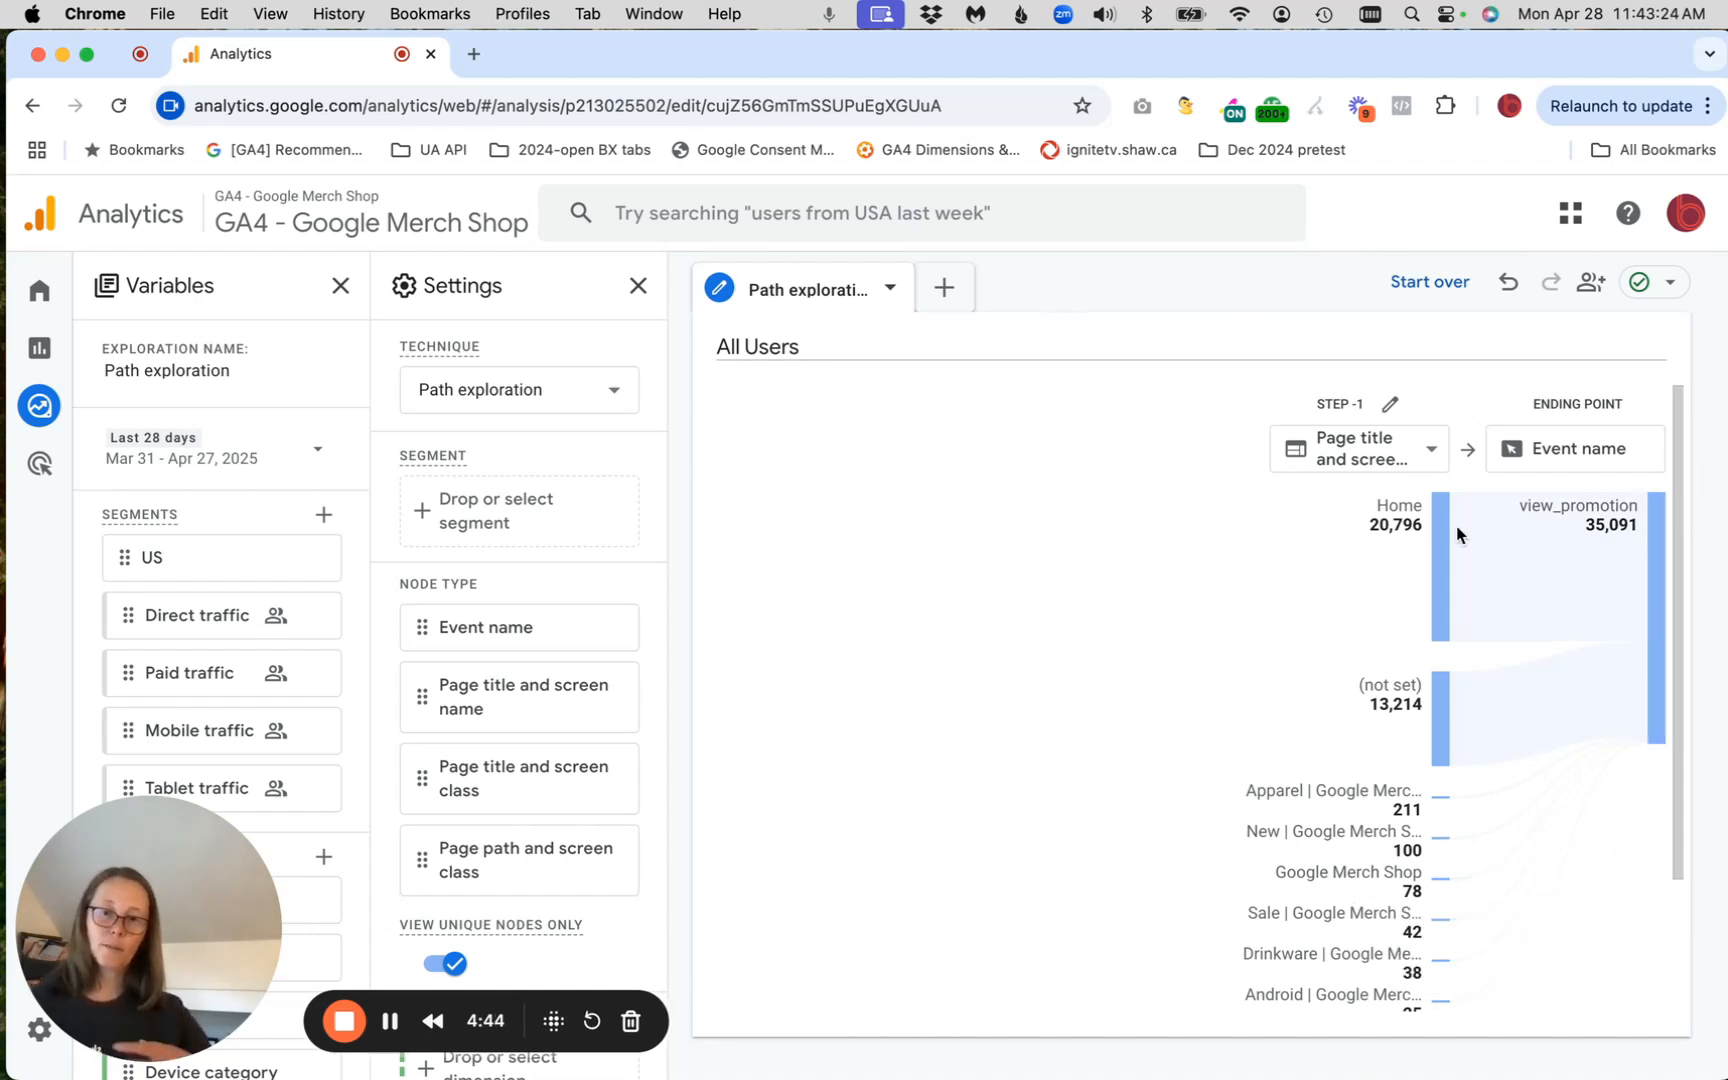
# Start the path exploration over with the page_view event as the starting point
pyautogui.click(1412, 276)
pyautogui.click(938, 453)
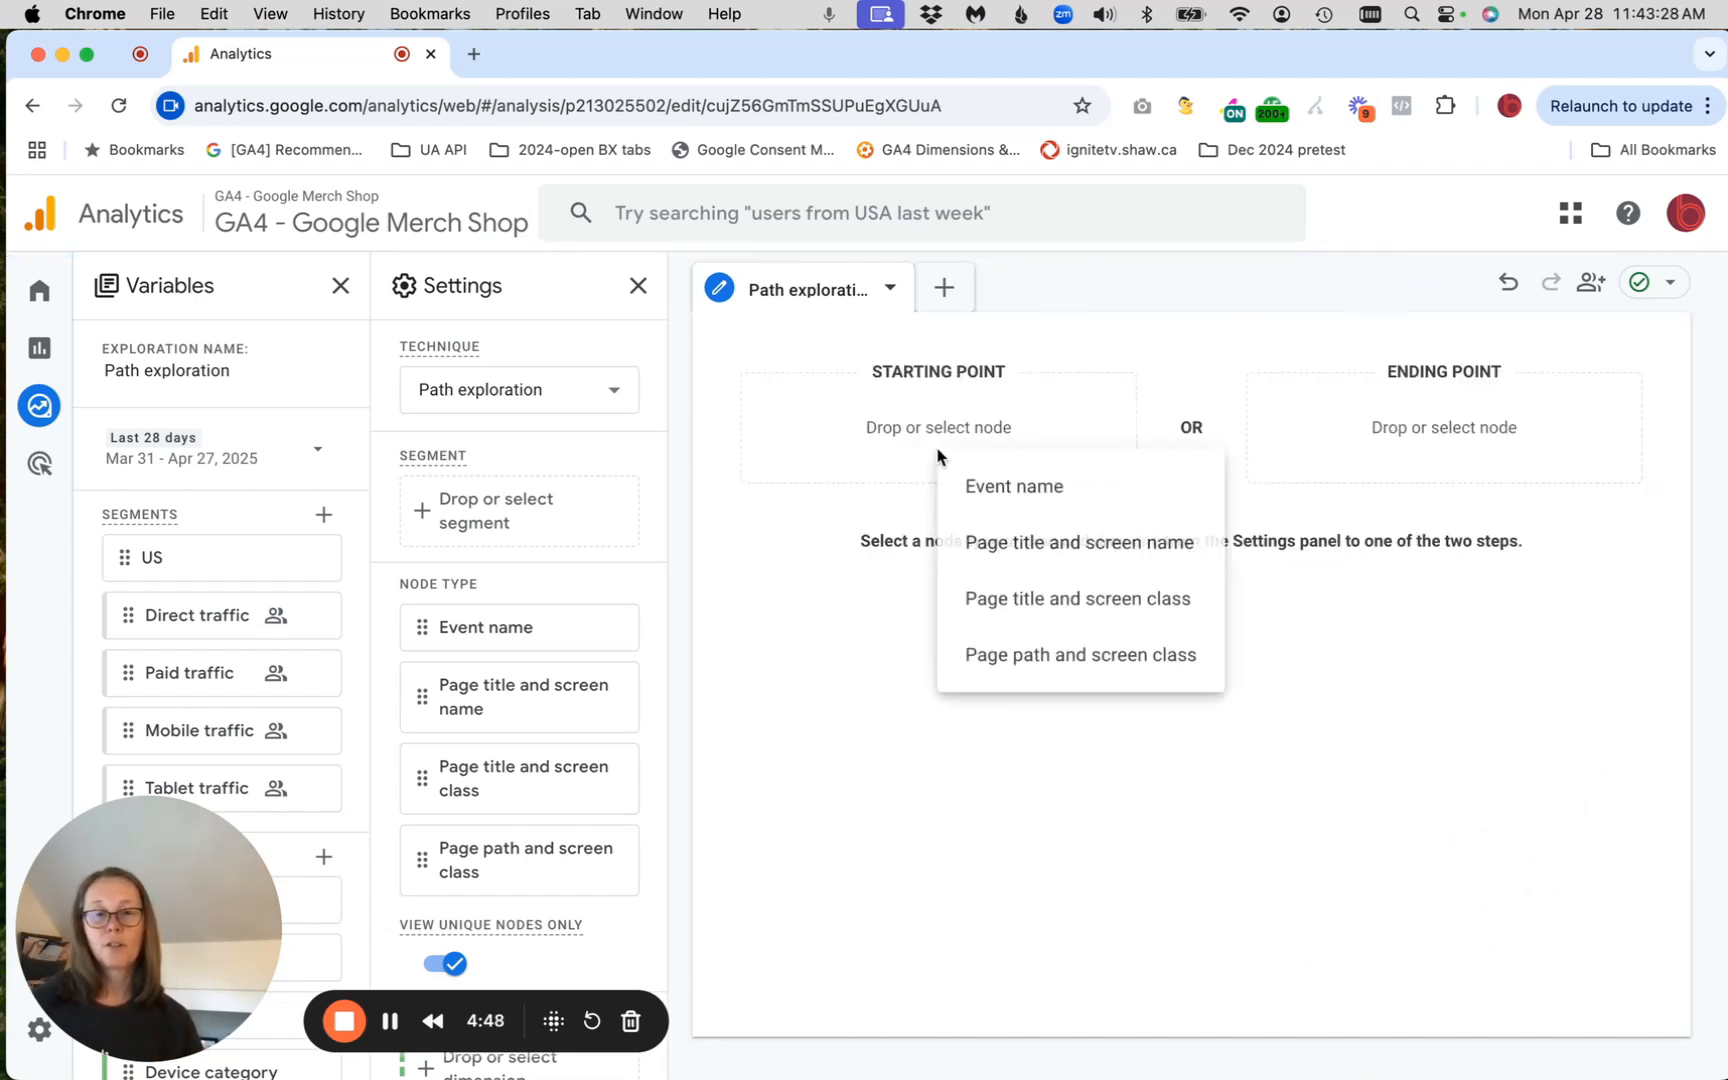
pyautogui.click(1022, 482)
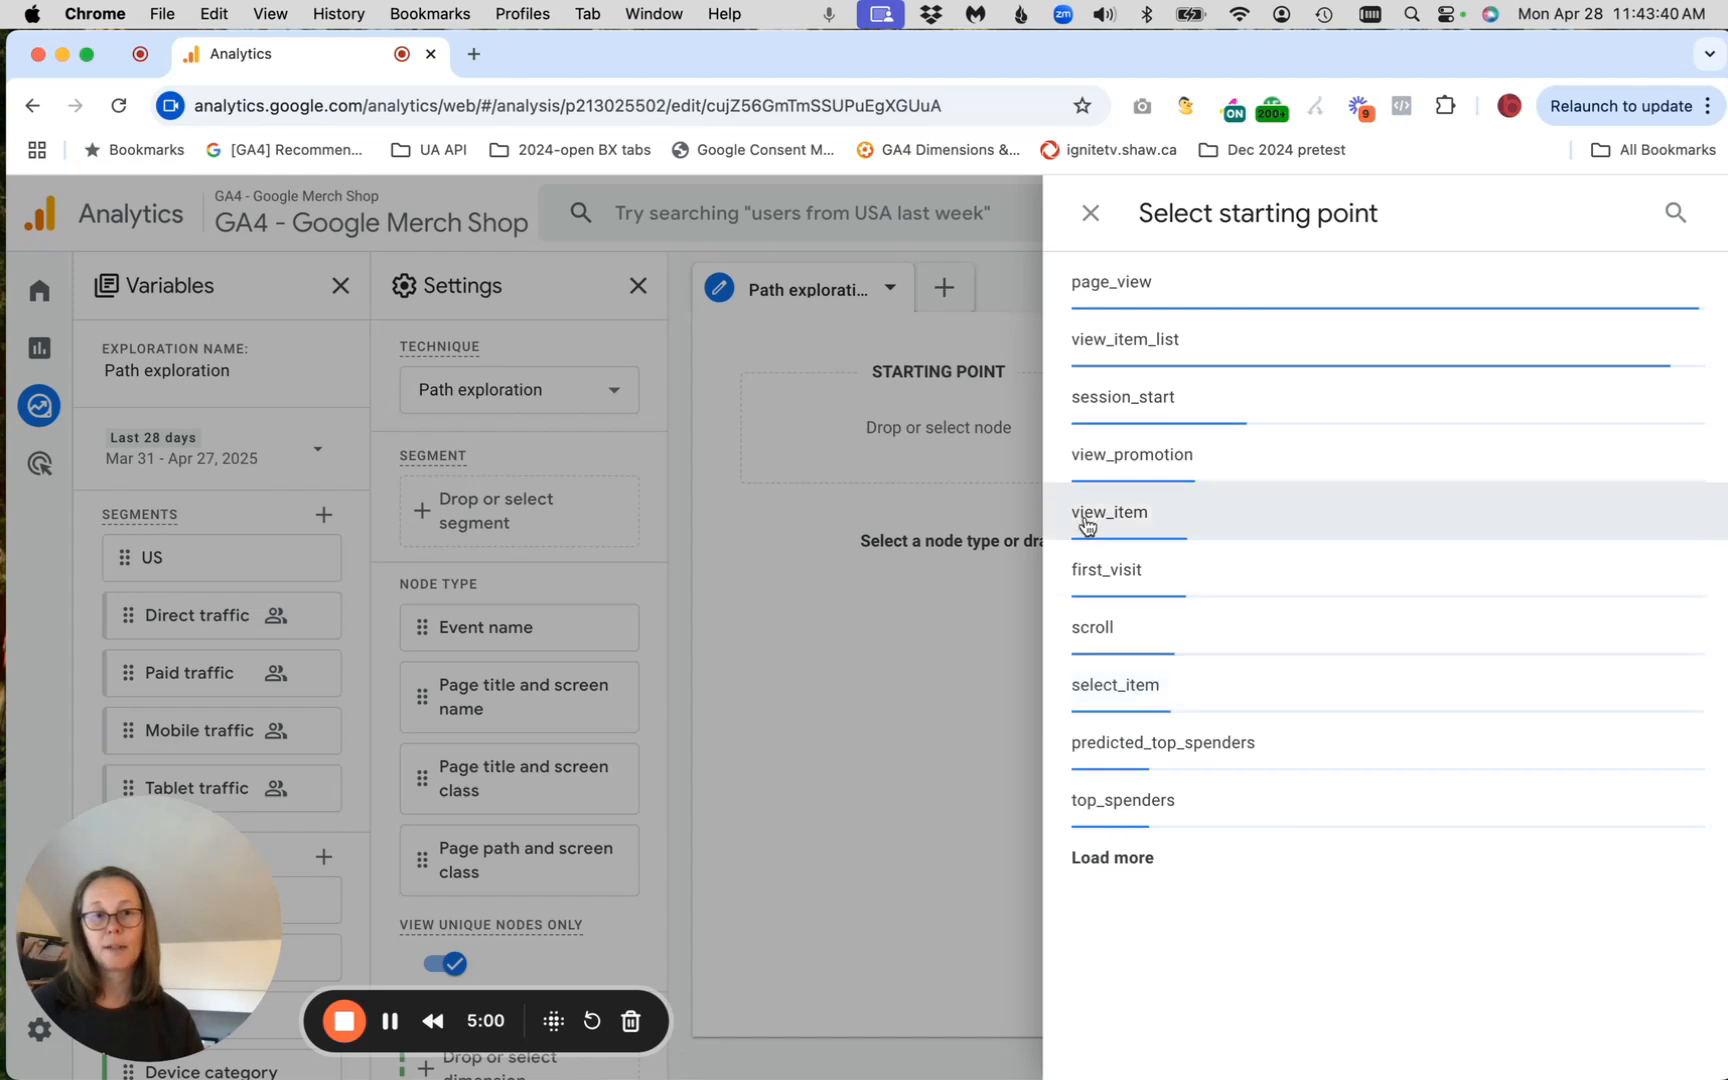
pyautogui.click(1118, 281)
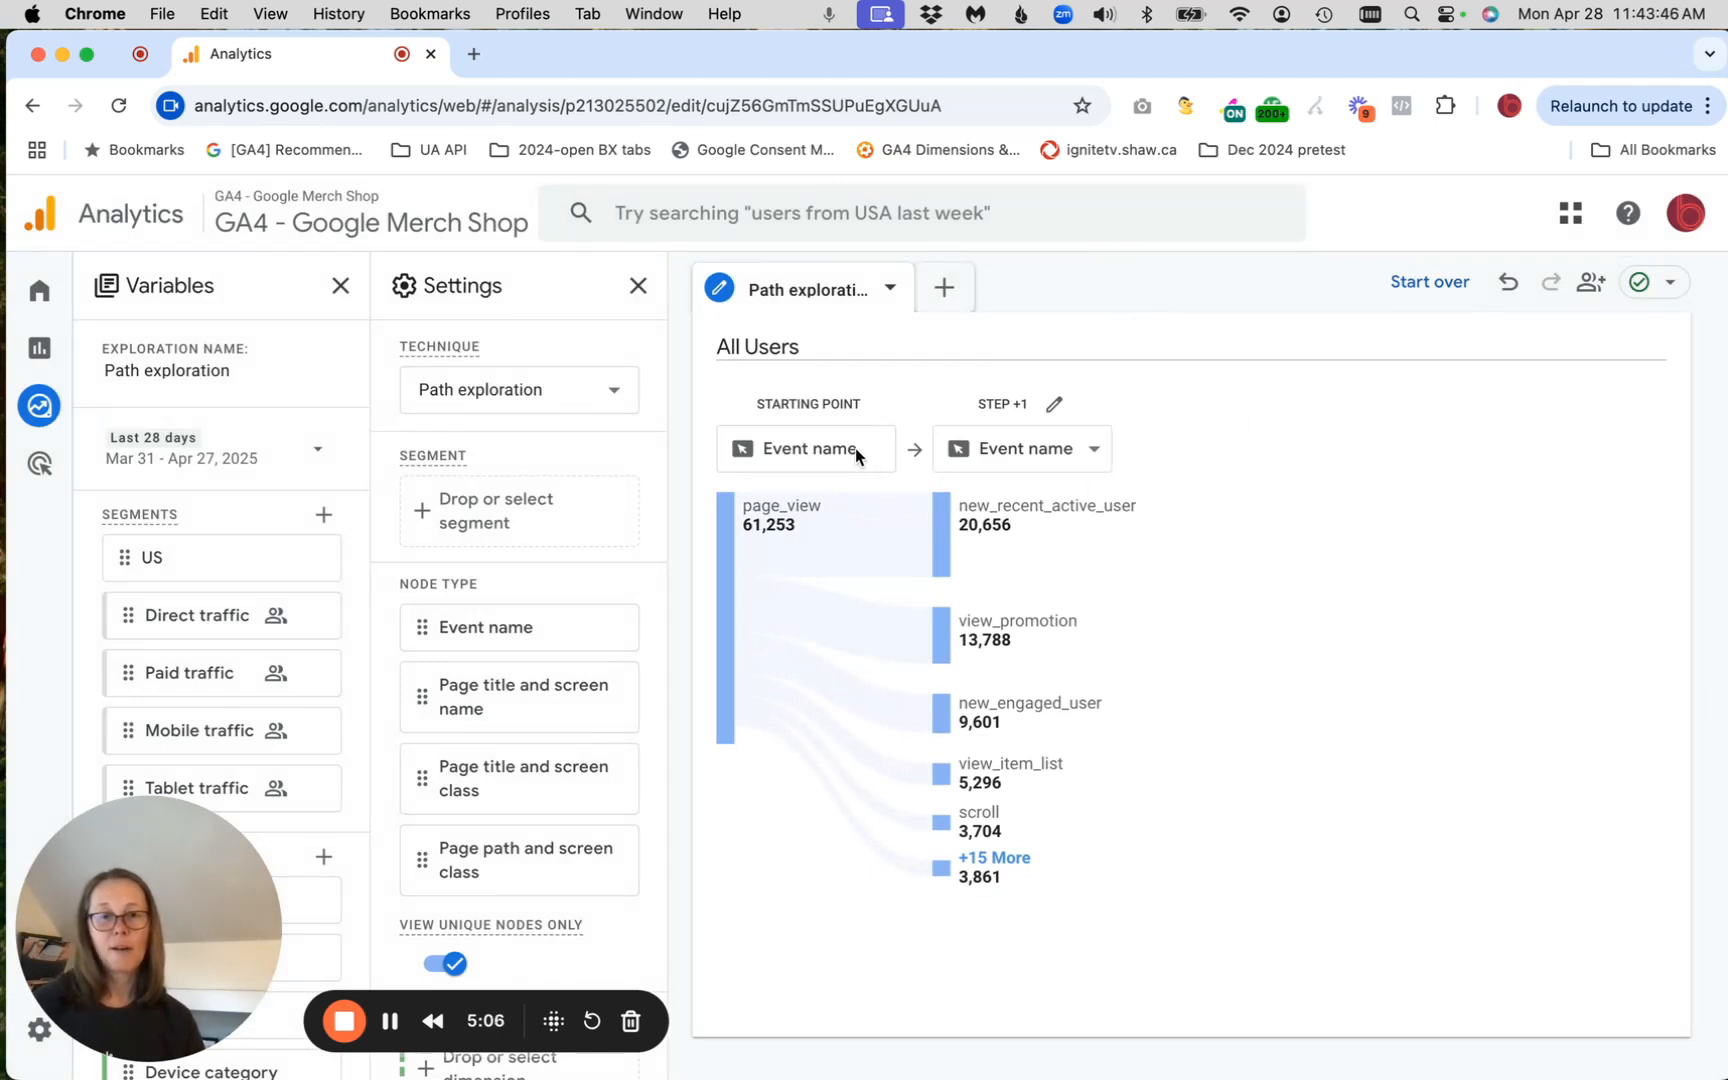
# Set step +1 to Page path and screen class and expand the path through the / and /shop/apparel nodes
pyautogui.click(1055, 462)
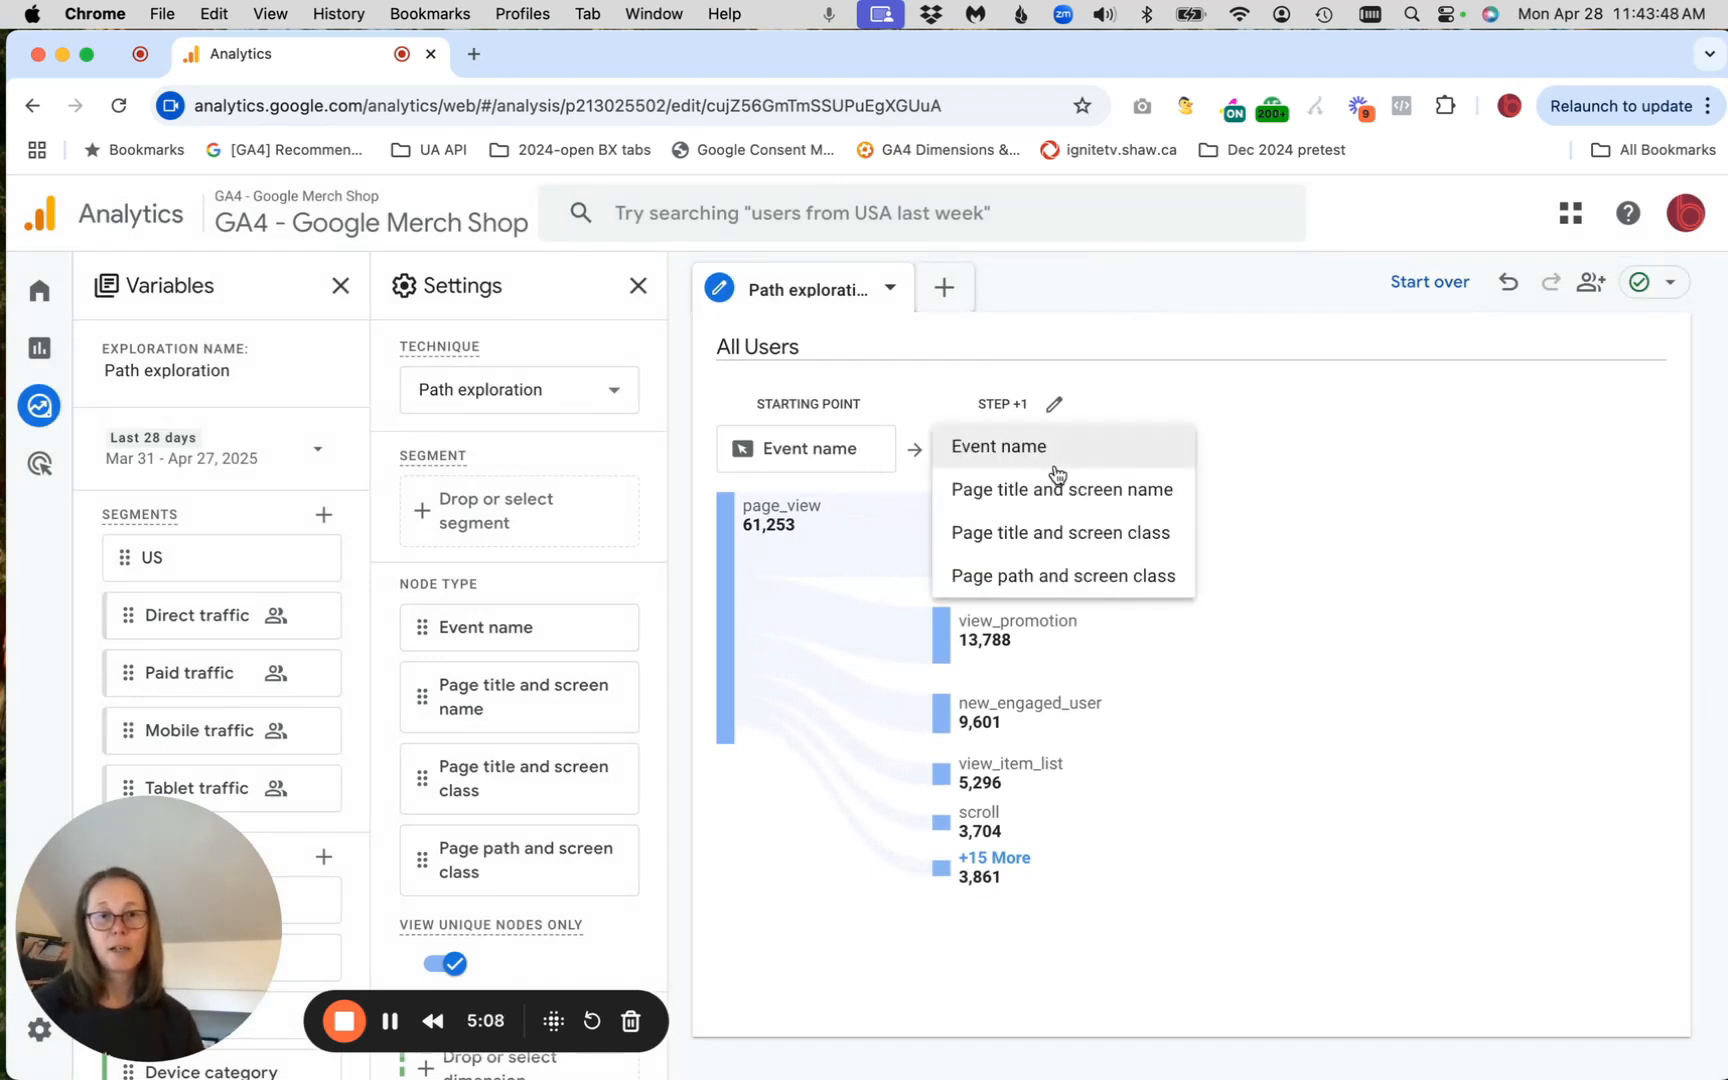
pyautogui.click(1065, 575)
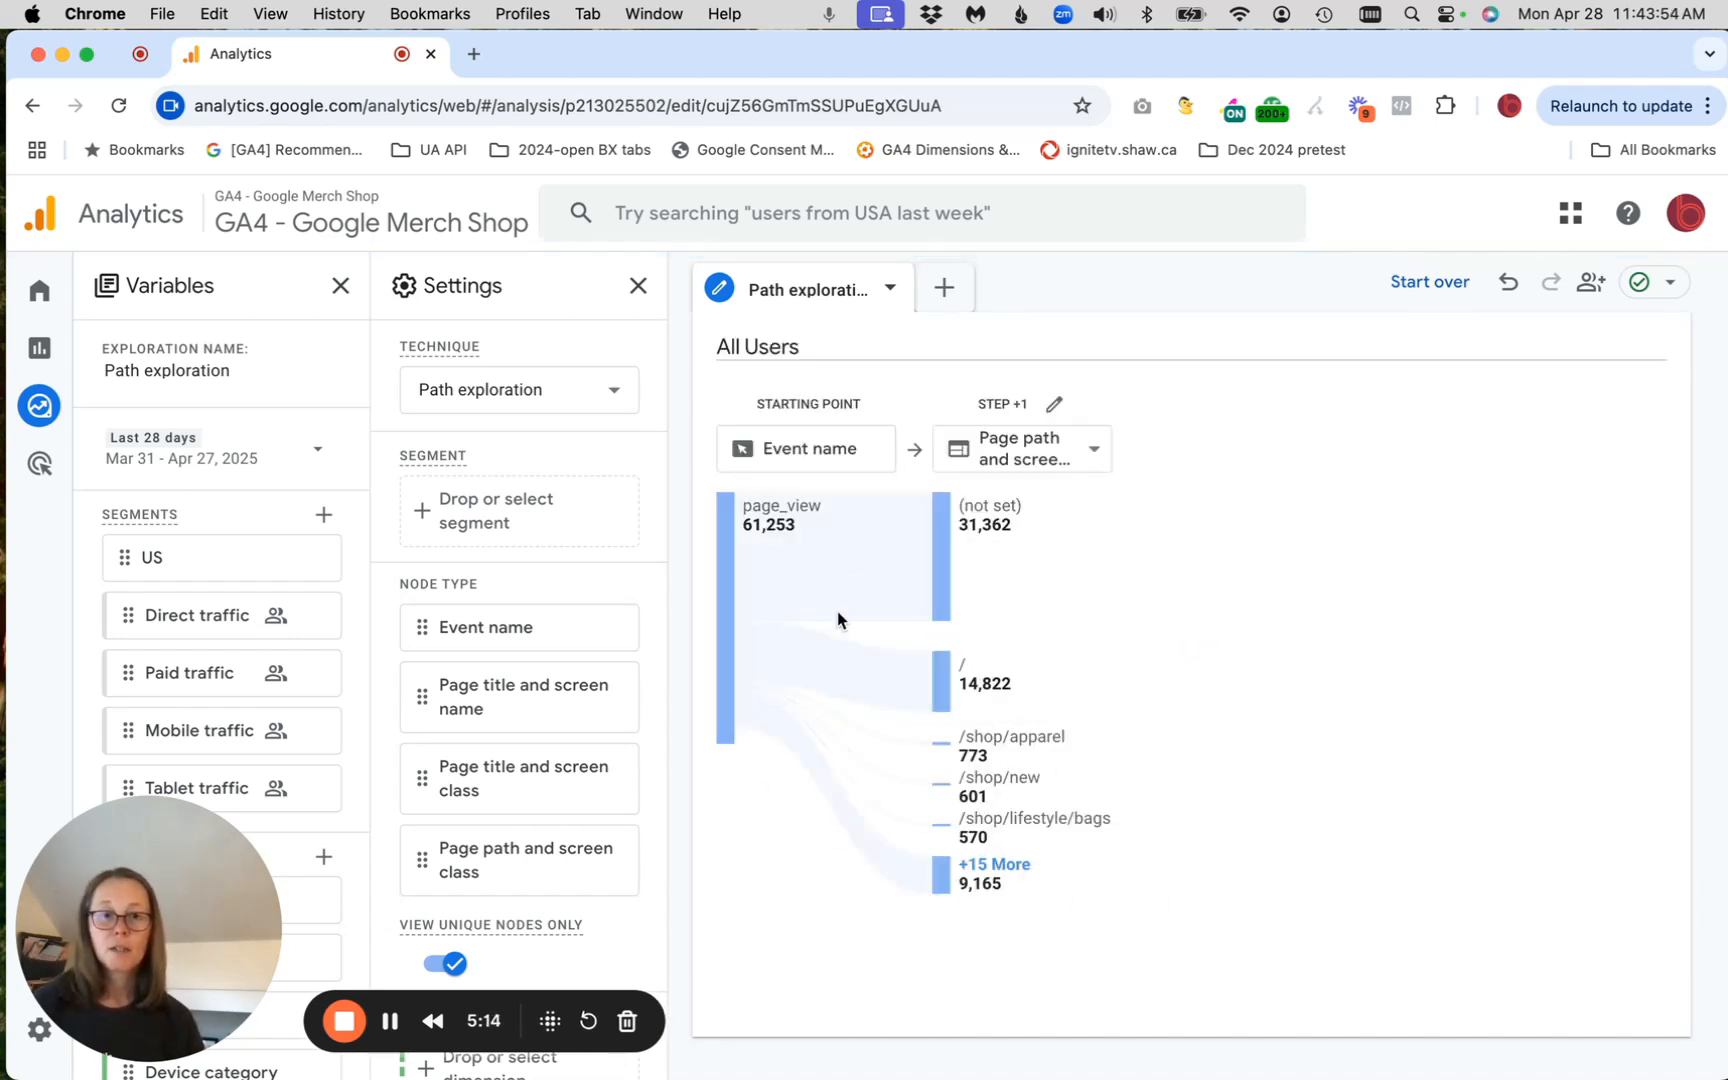
pyautogui.click(945, 688)
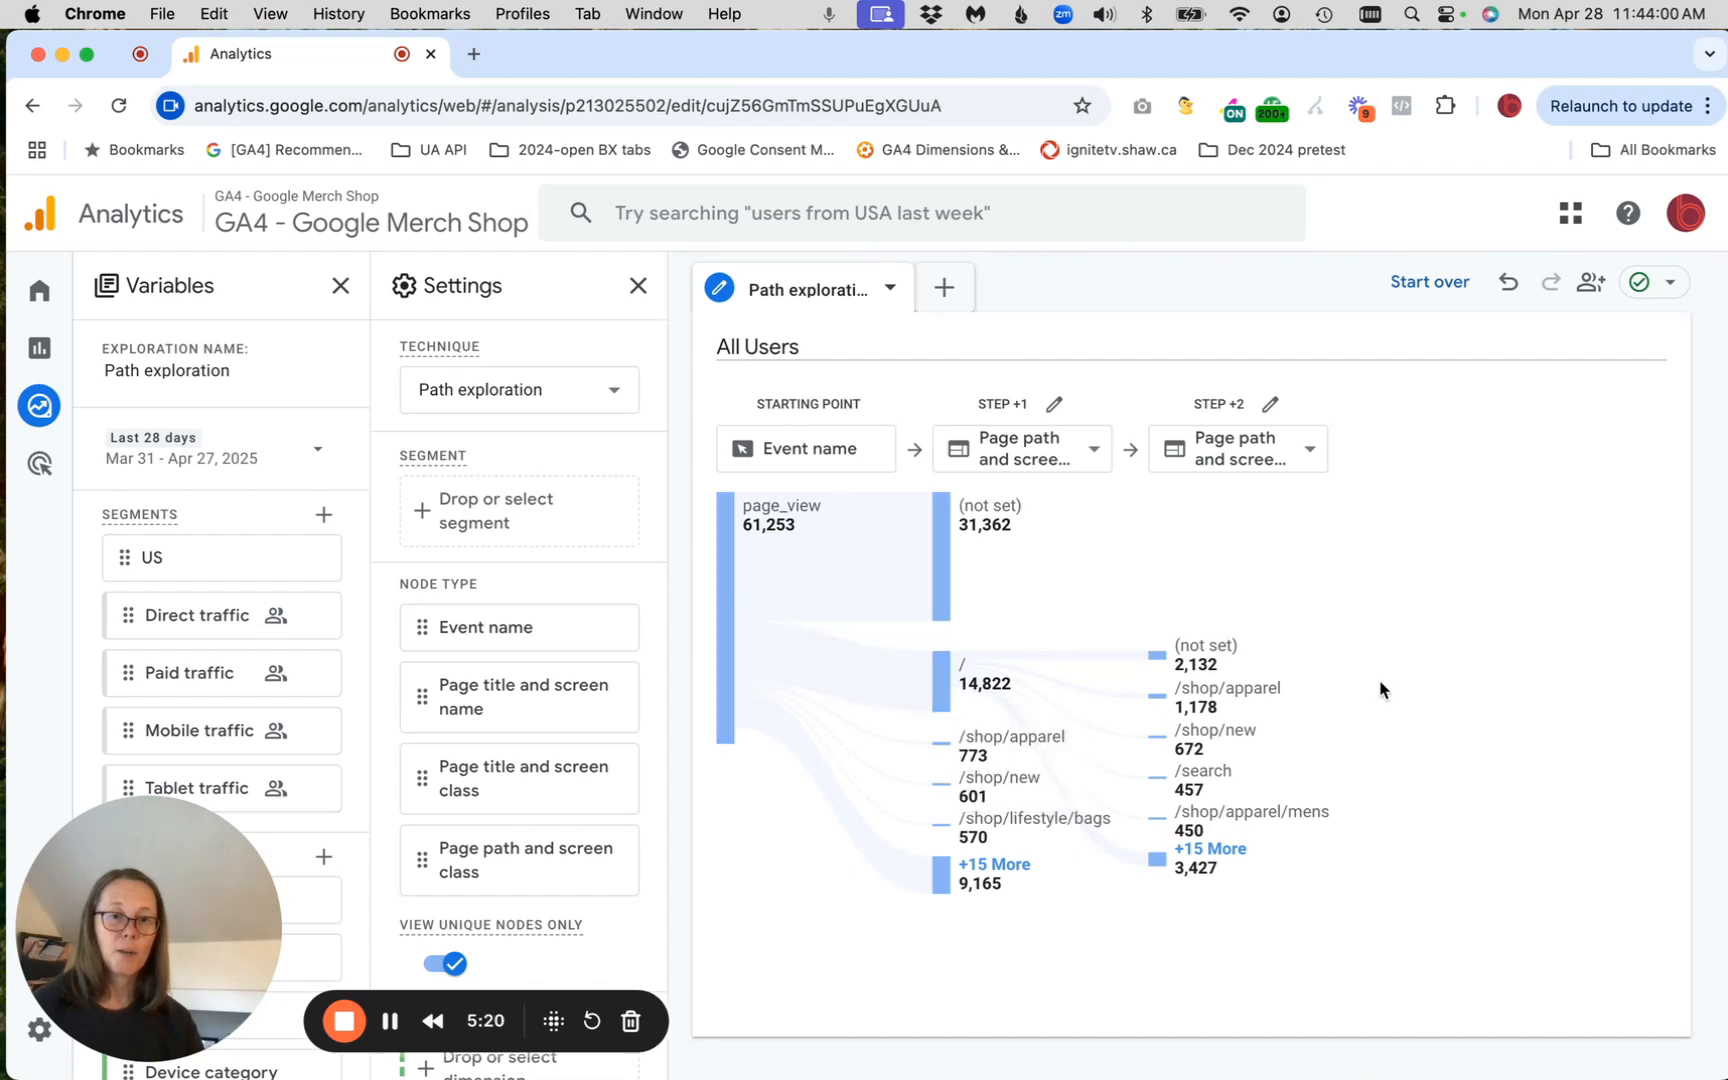
pyautogui.click(1240, 700)
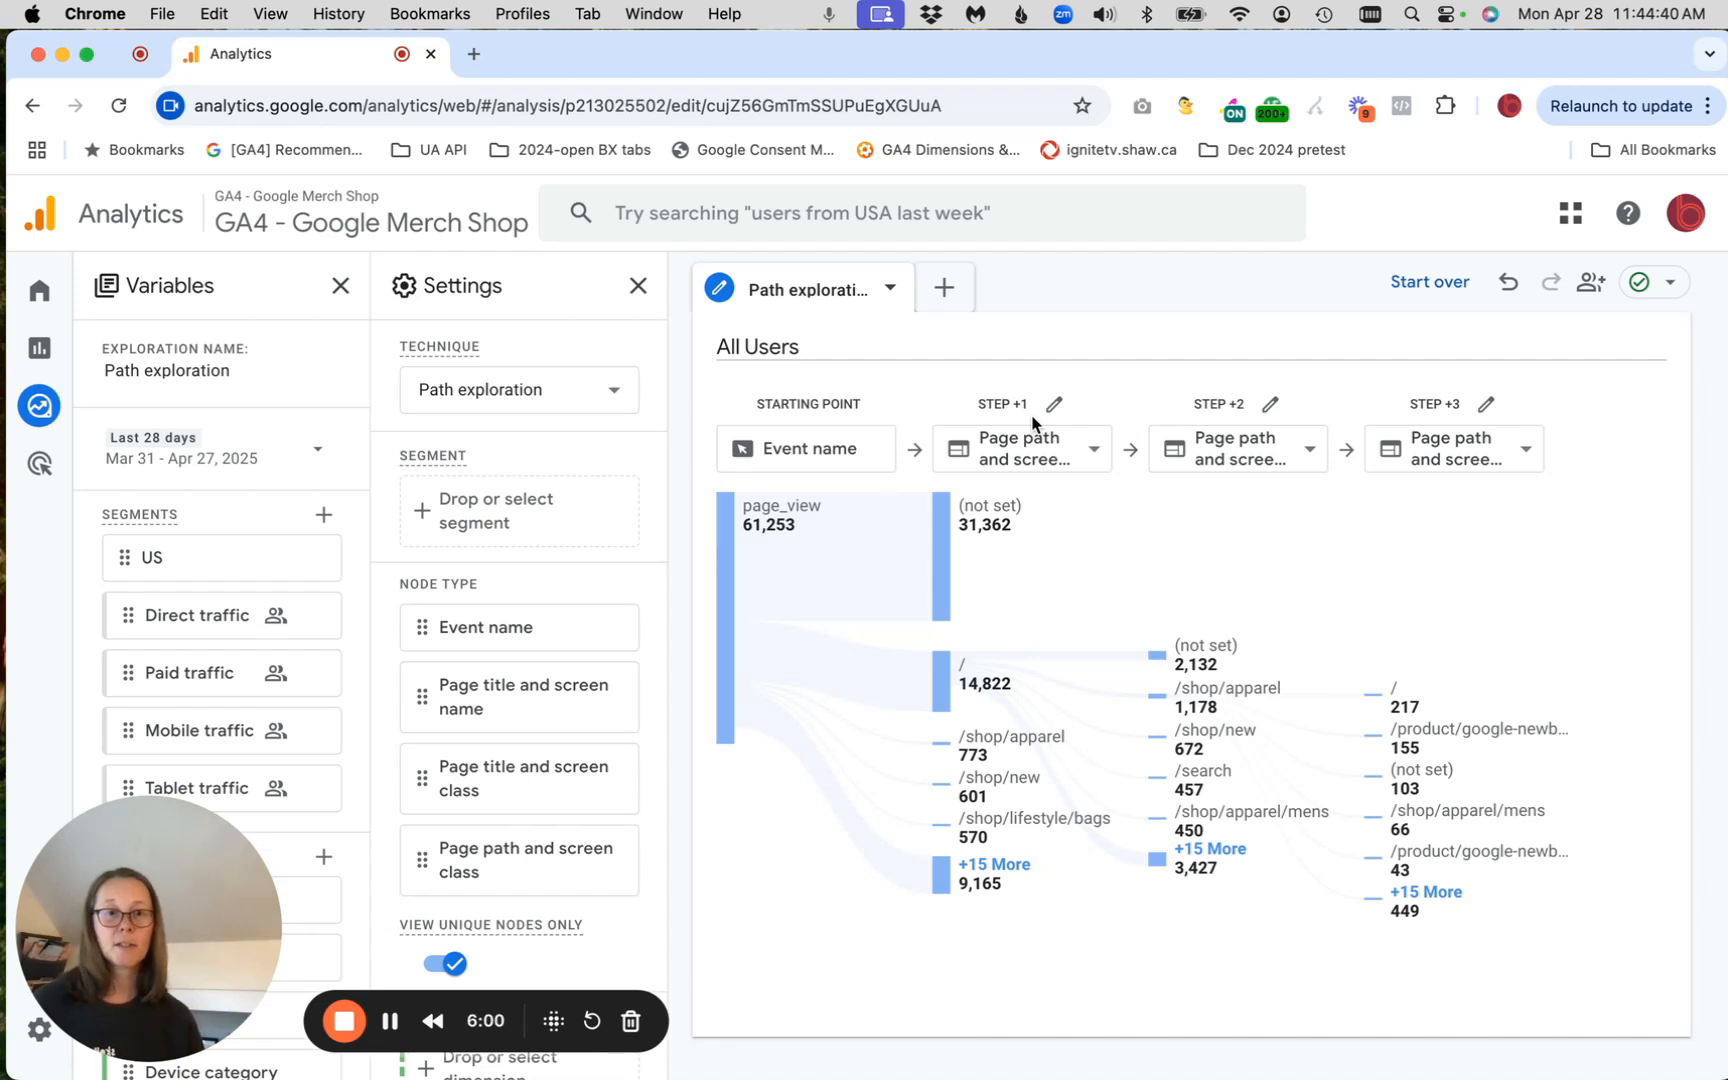
# Clear the path exploration and open the node type choices for the ending point
pyautogui.click(1429, 296)
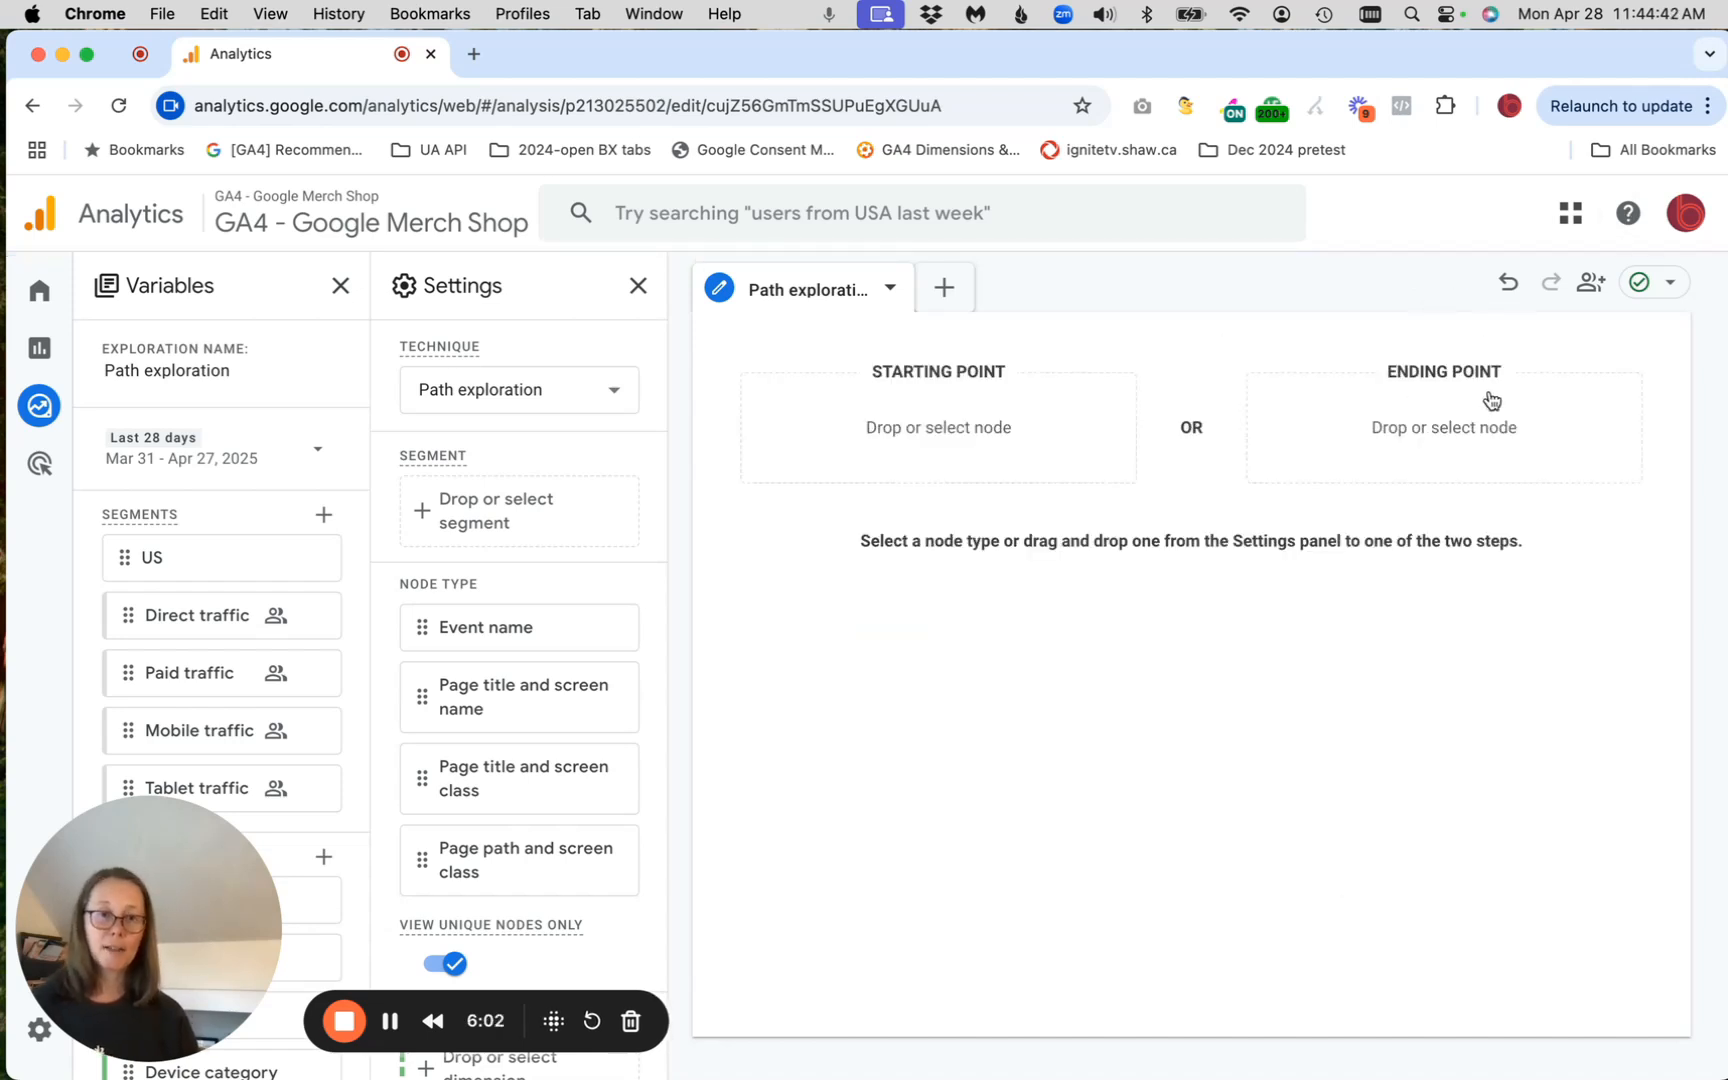
pyautogui.click(1497, 455)
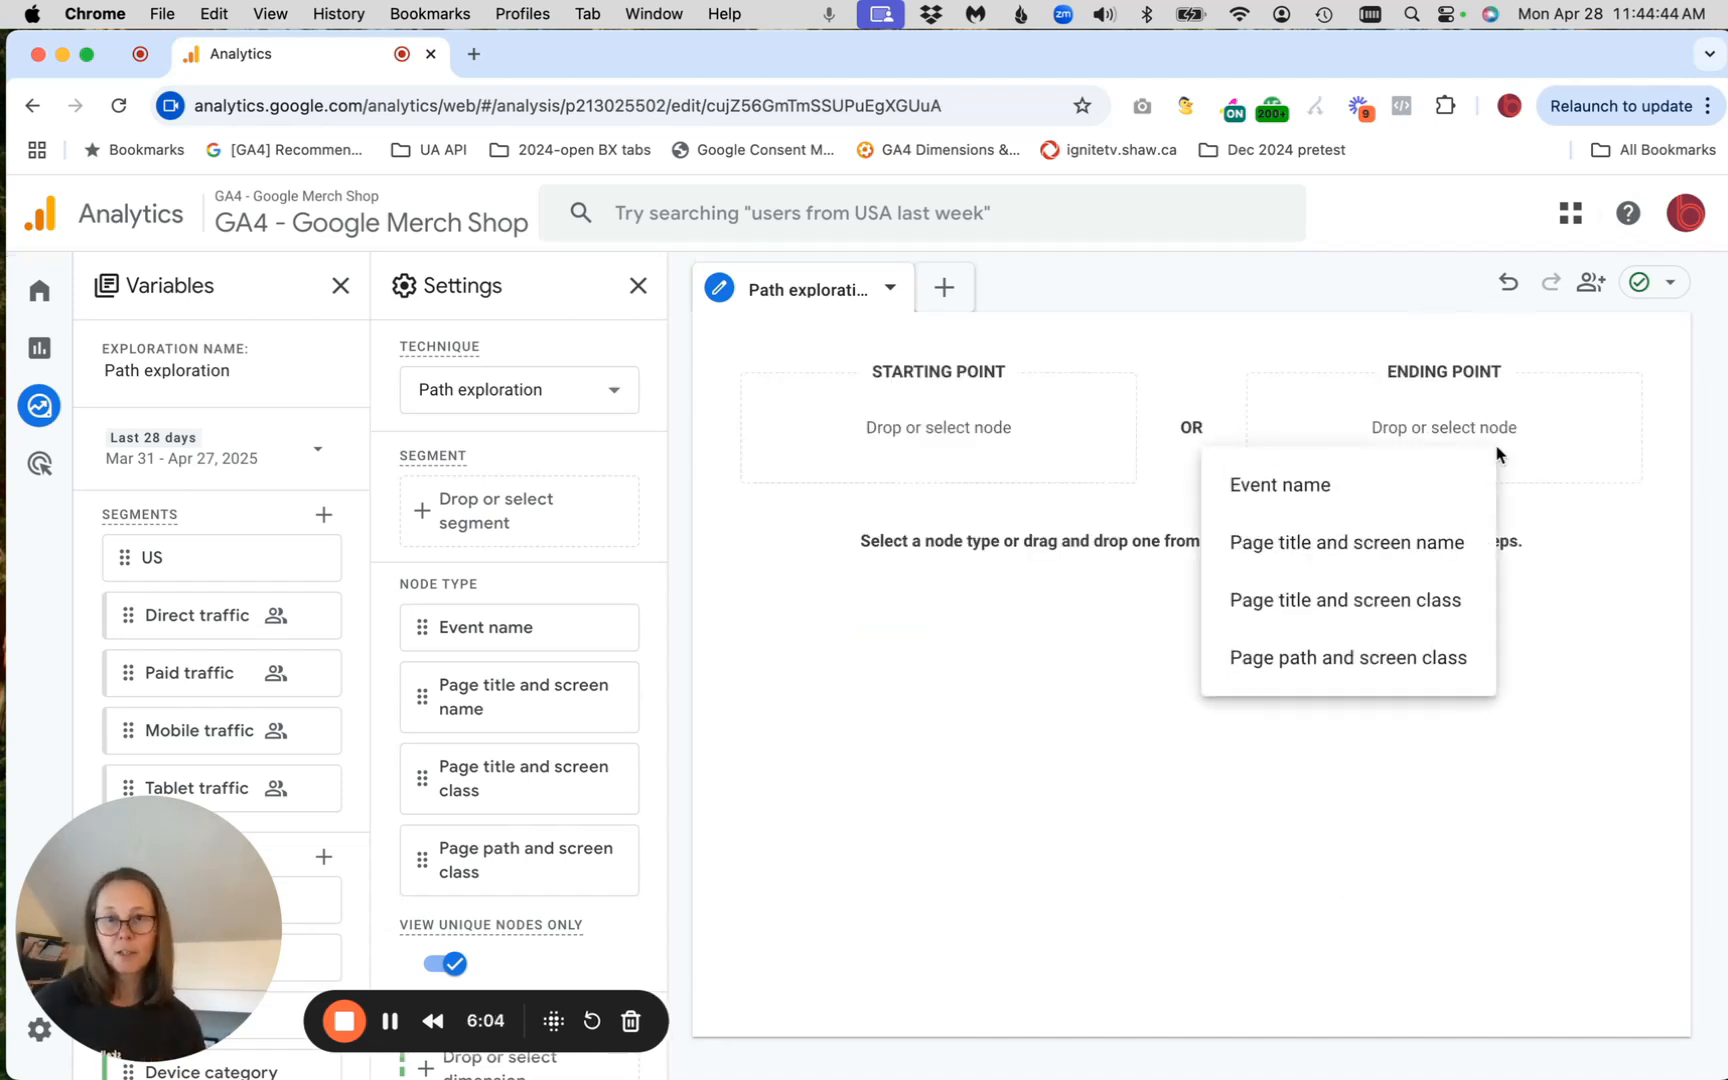